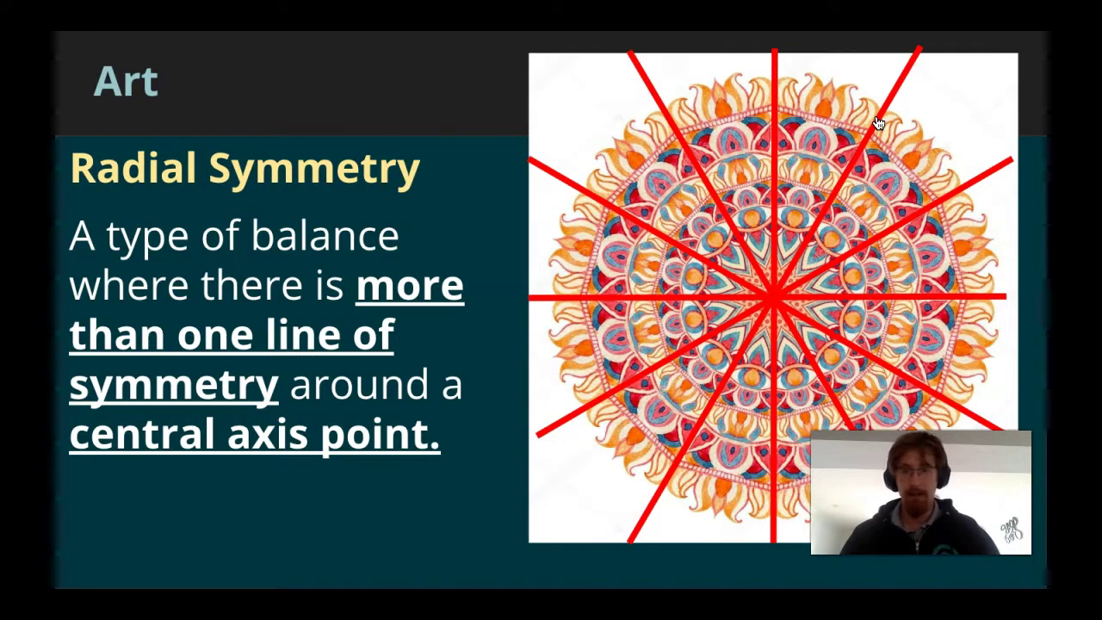
{"action": "left_click", "coordinate": [878, 123]}
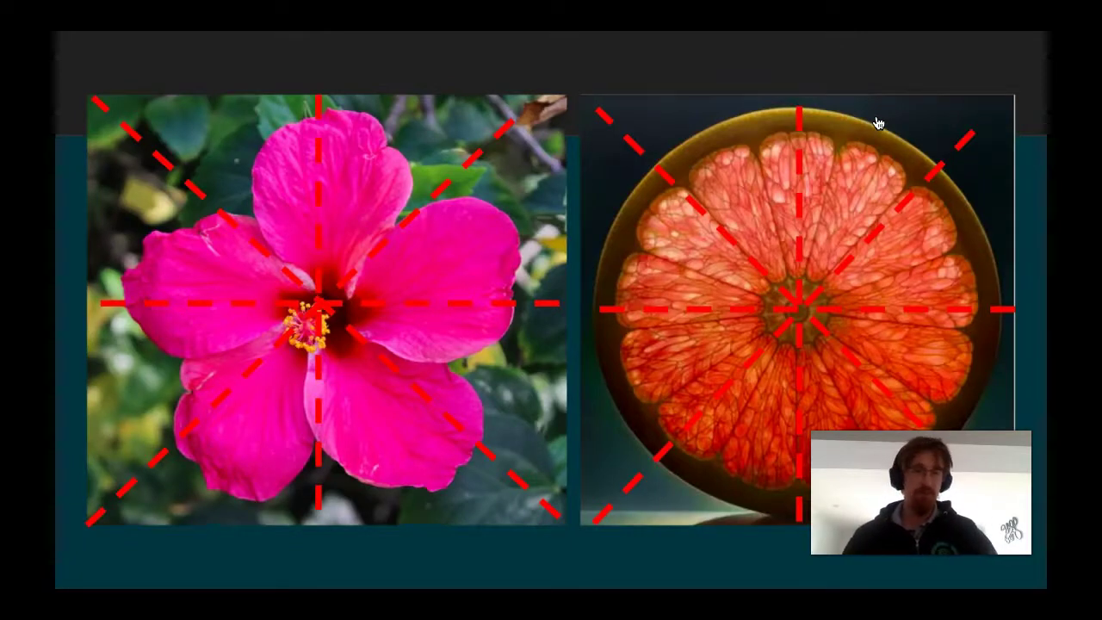
{"action": "key", "text": "Right"}
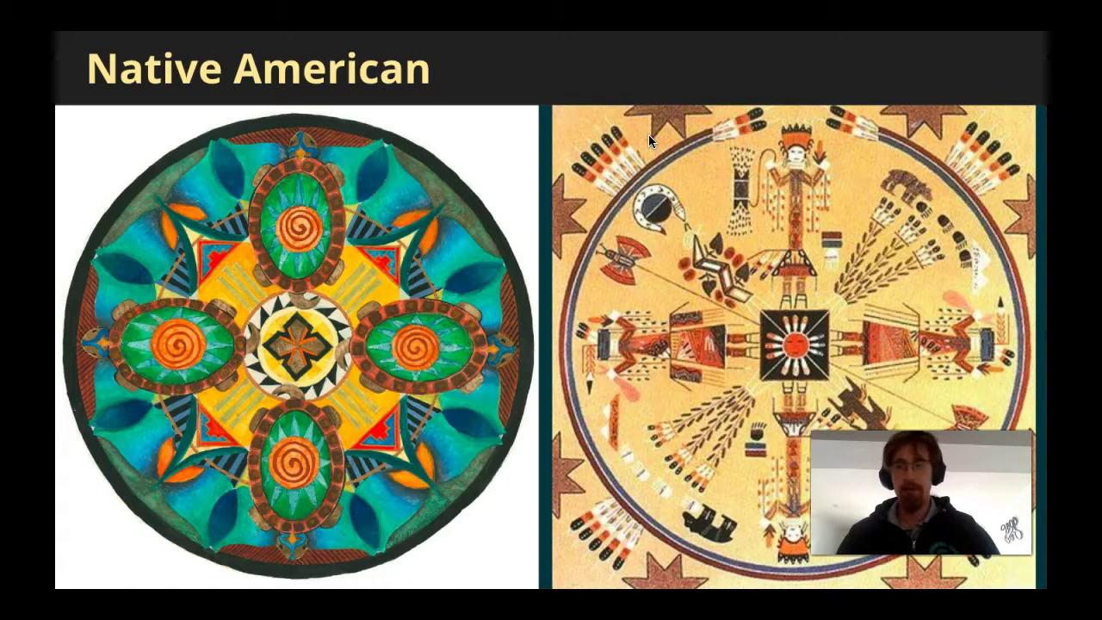
{"action": "key", "text": "Right"}
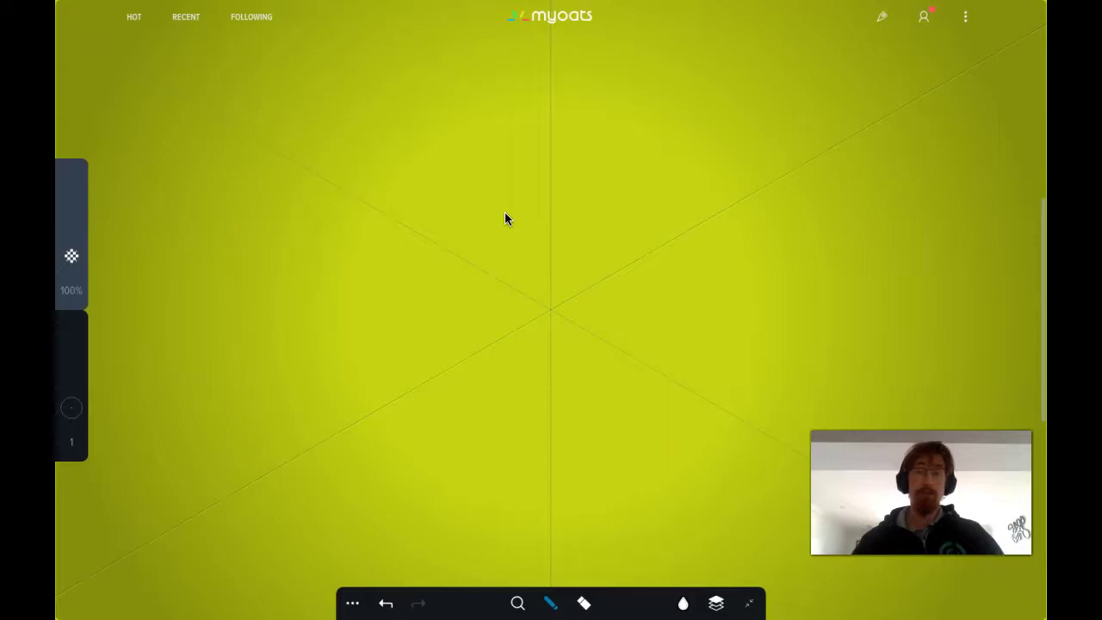
Set the brush's stroke size to 8 at 100% opacity
{"action": "left_click", "coordinate": [716, 602]}
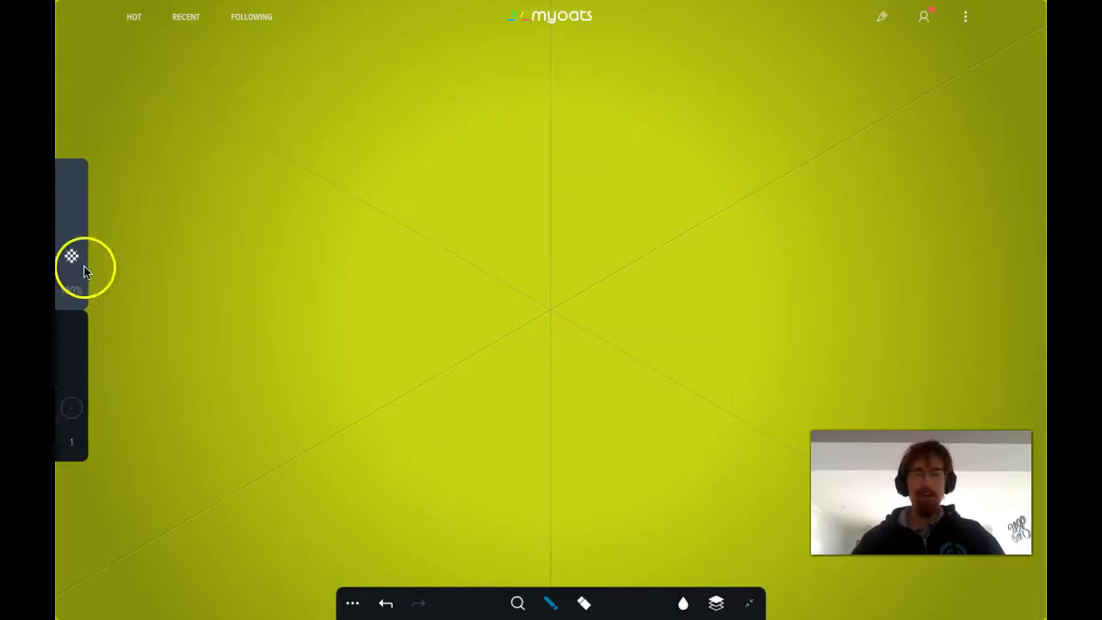
{"action": "left_click_drag", "start_coordinate": [84, 307], "coordinate": [74, 140]}
{"action": "left_click", "coordinate": [71, 345]}
{"action": "mouse_move", "coordinate": [72, 339]}
{"action": "left_mouse_down"}
{"action": "mouse_move", "coordinate": [72, 387]}
{"action": "mouse_move", "coordinate": [76, 320]}
{"action": "mouse_move", "coordinate": [77, 450]}
{"action": "mouse_move", "coordinate": [78, 320]}
{"action": "mouse_move", "coordinate": [72, 445]}
{"action": "mouse_move", "coordinate": [71, 320]}
{"action": "mouse_move", "coordinate": [61, 441]}
{"action": "left_mouse_up"}
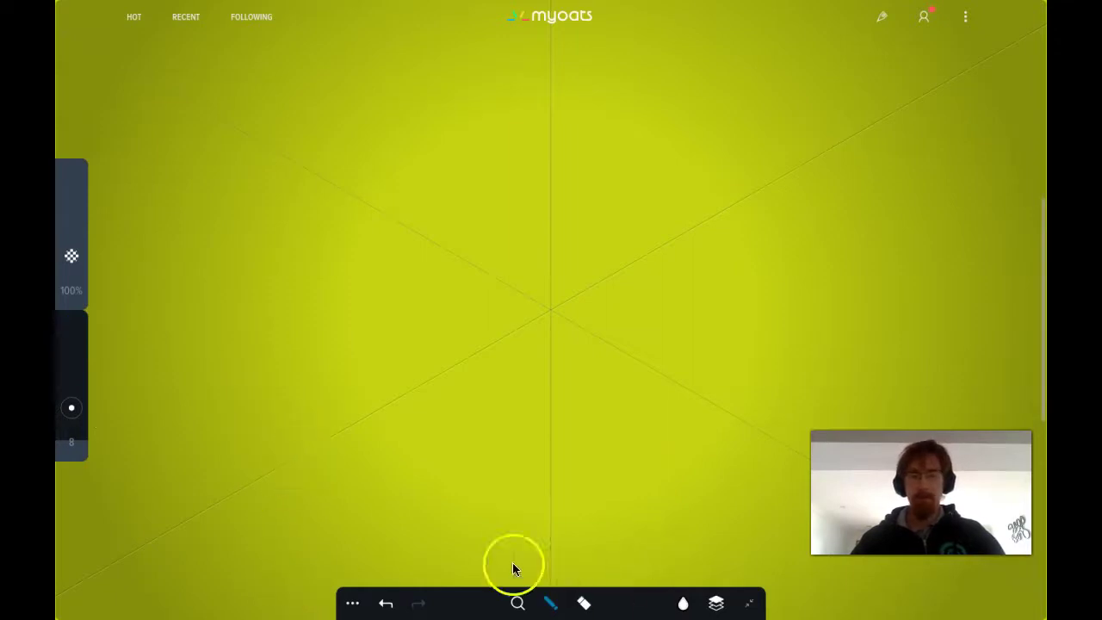
{"action": "left_click", "coordinate": [385, 602]}
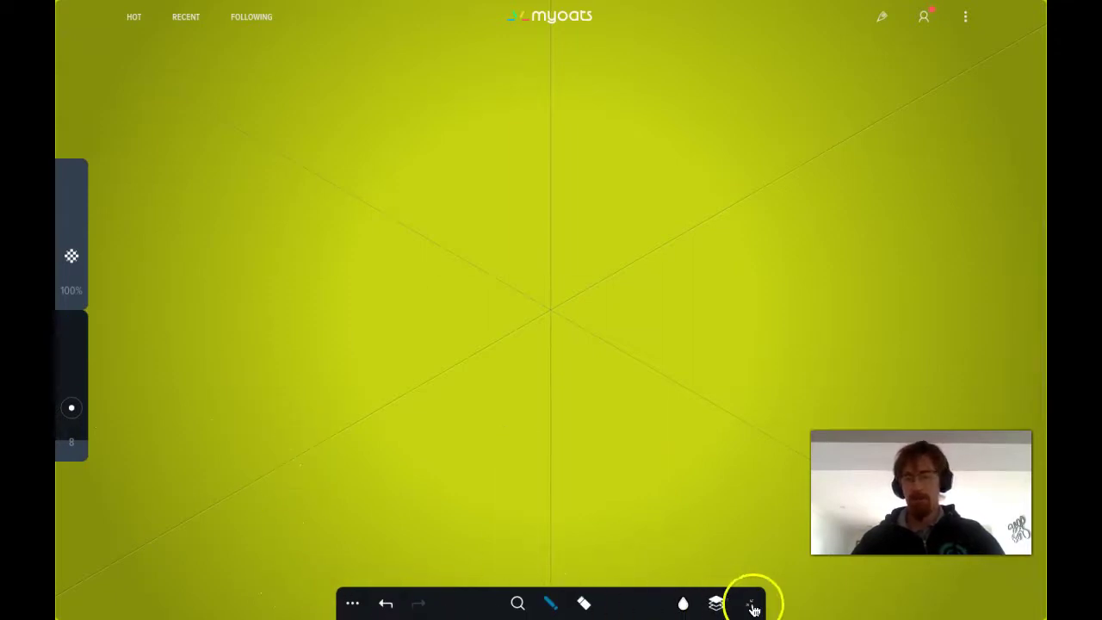
{"action": "left_click", "coordinate": [352, 606]}
{"action": "left_click", "coordinate": [389, 604]}
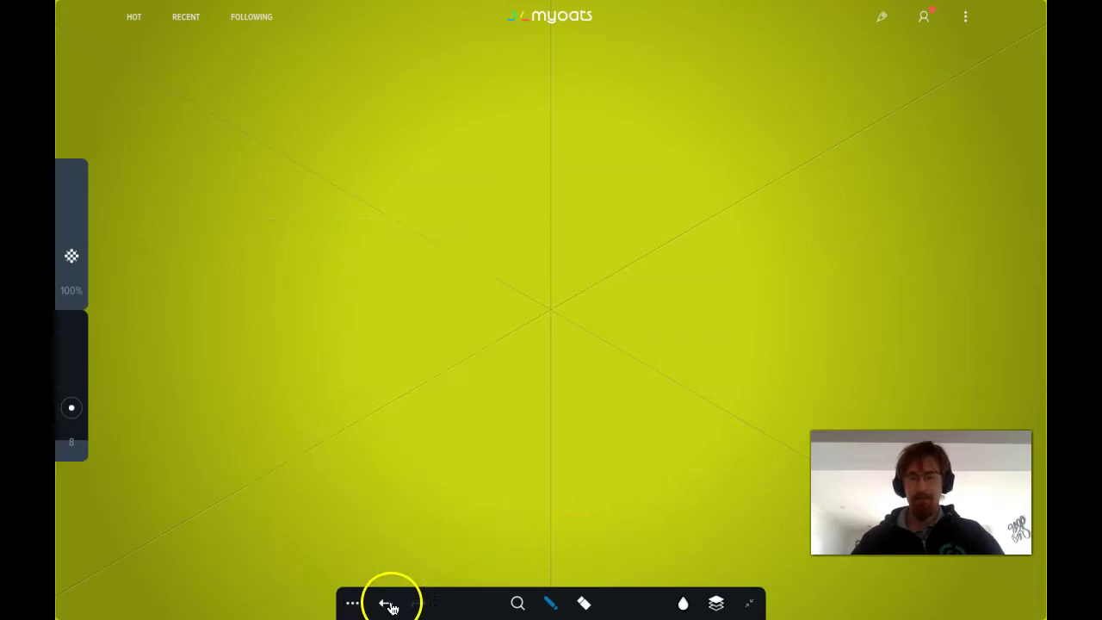
{"action": "left_click", "coordinate": [516, 605]}
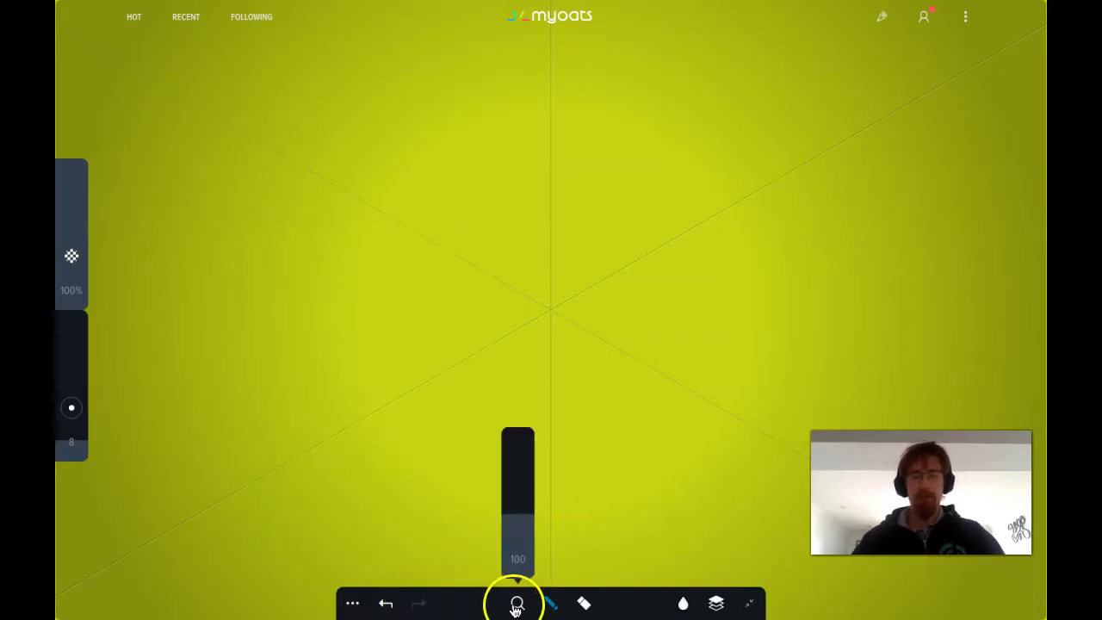
Preview the Round Brush and Taper Brush types in the drawing brush settings
{"action": "left_click", "coordinate": [548, 605]}
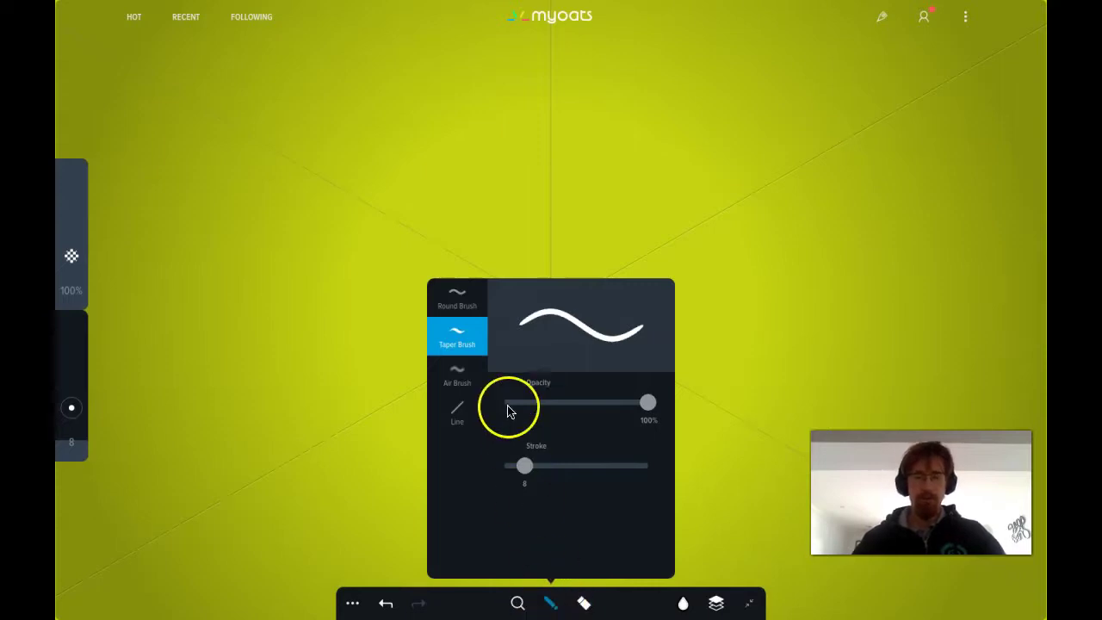
{"action": "left_click", "coordinate": [461, 303]}
{"action": "left_click", "coordinate": [454, 336]}
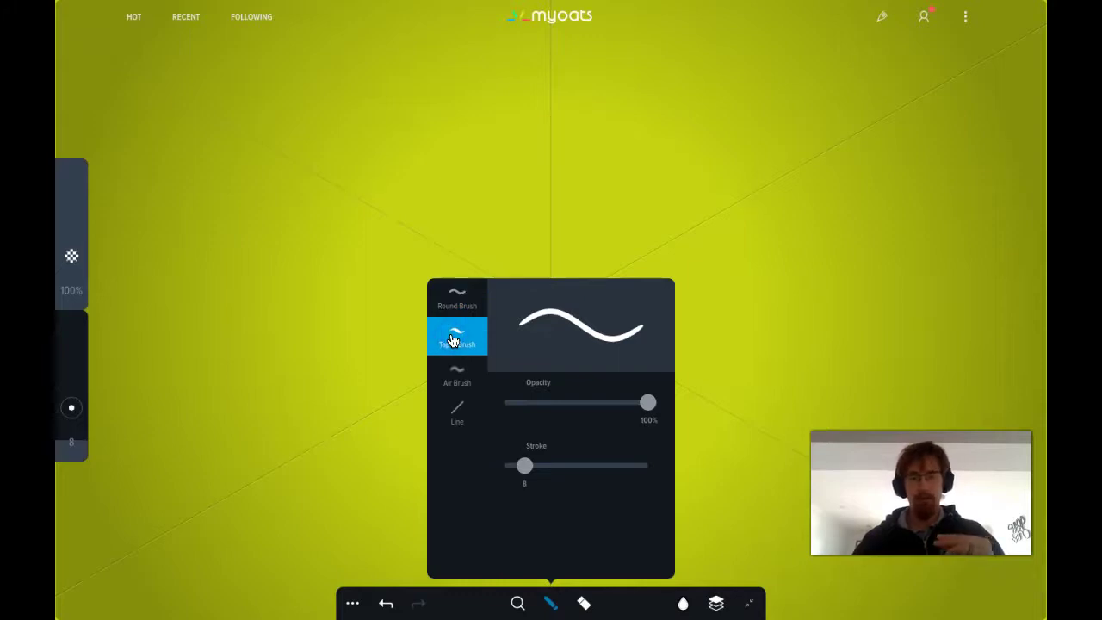
Set the Air Brush to stroke 15 with more blur, and switch to the Line brush at size 14
{"action": "left_click", "coordinate": [450, 379]}
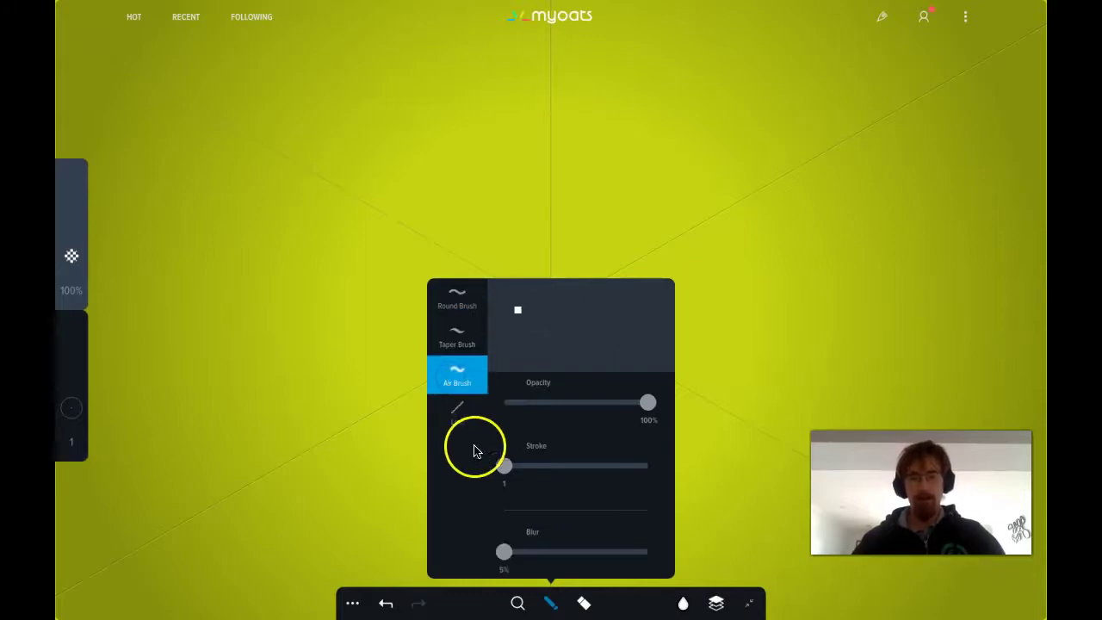
{"action": "left_click_drag", "start_coordinate": [503, 465], "coordinate": [545, 465]}
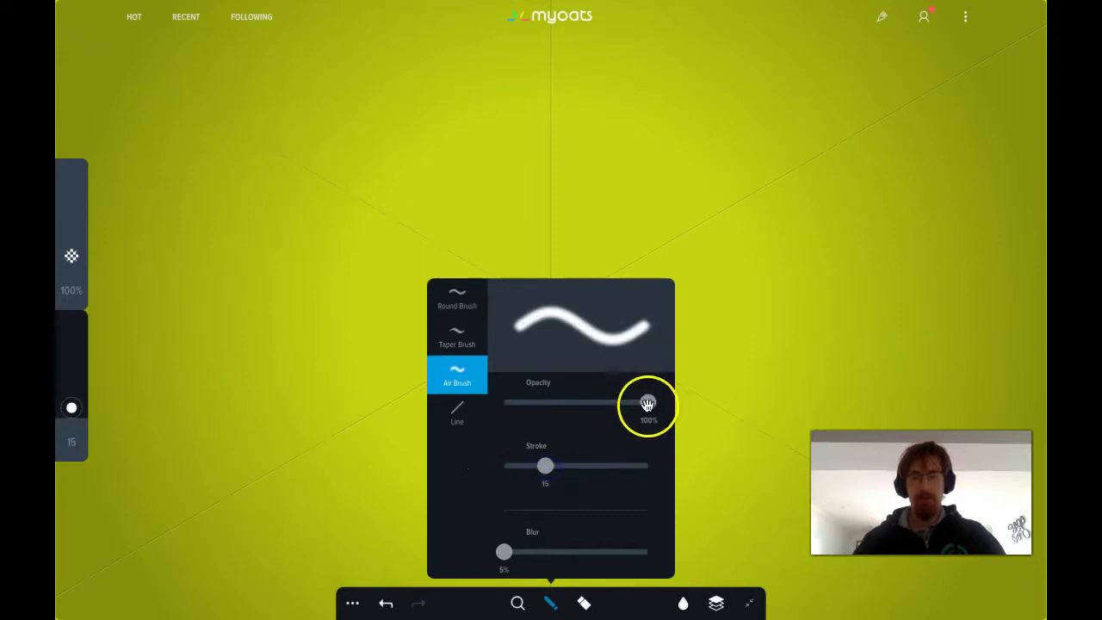
{"action": "mouse_move", "coordinate": [506, 551]}
{"action": "left_mouse_down"}
{"action": "mouse_move", "coordinate": [556, 551]}
{"action": "mouse_move", "coordinate": [531, 551]}
{"action": "left_mouse_up"}
{"action": "left_click", "coordinate": [456, 414]}
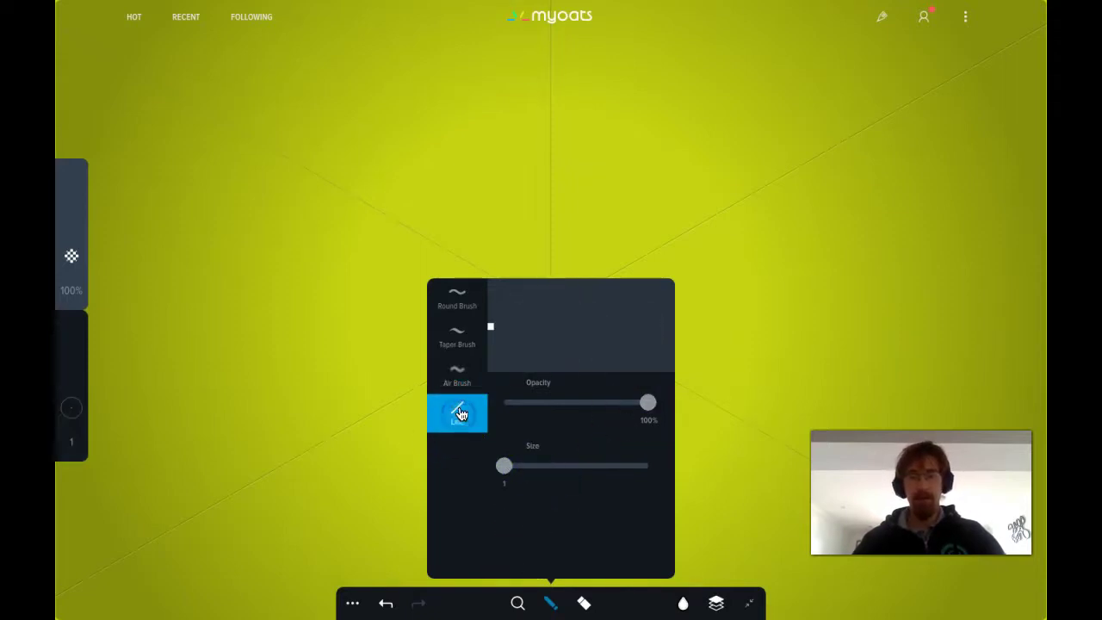
{"action": "left_click_drag", "start_coordinate": [504, 465], "coordinate": [548, 468]}
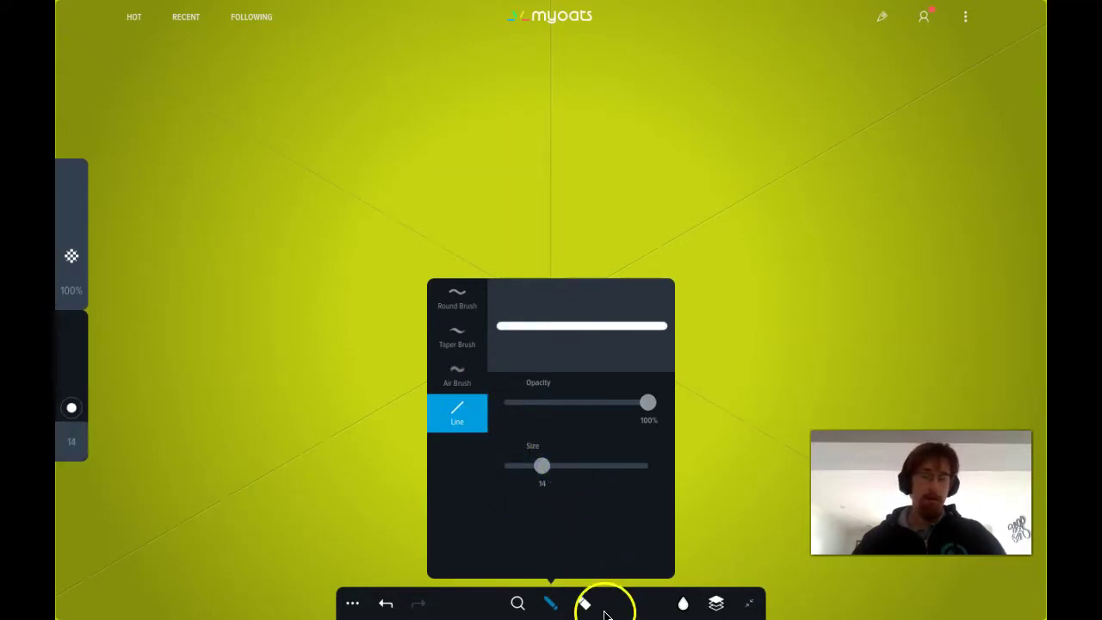
Switch to the eraser and look through its Round, Taper and Air Brush types, leaving Air Brush selected
{"action": "left_click", "coordinate": [585, 603]}
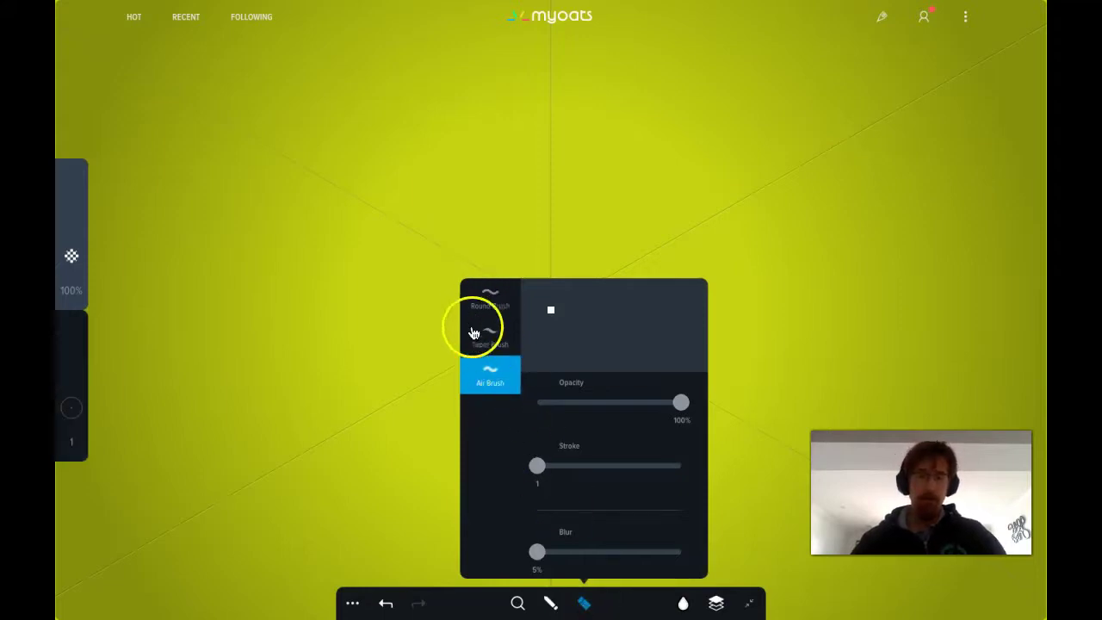
{"action": "left_click", "coordinate": [487, 307]}
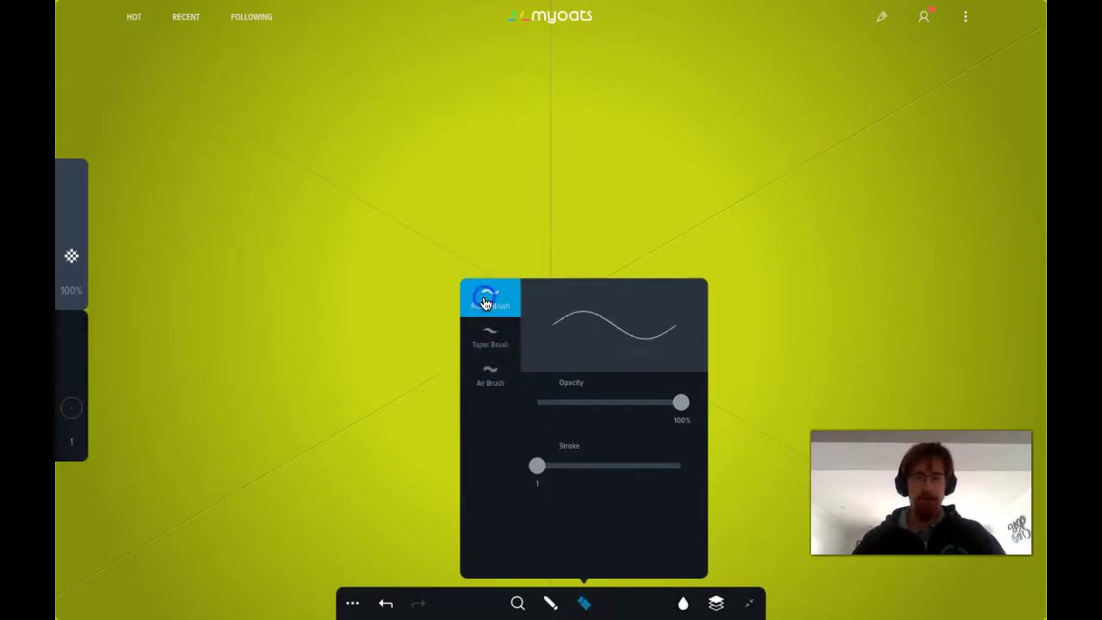
{"action": "left_click", "coordinate": [483, 341]}
{"action": "left_click", "coordinate": [486, 376]}
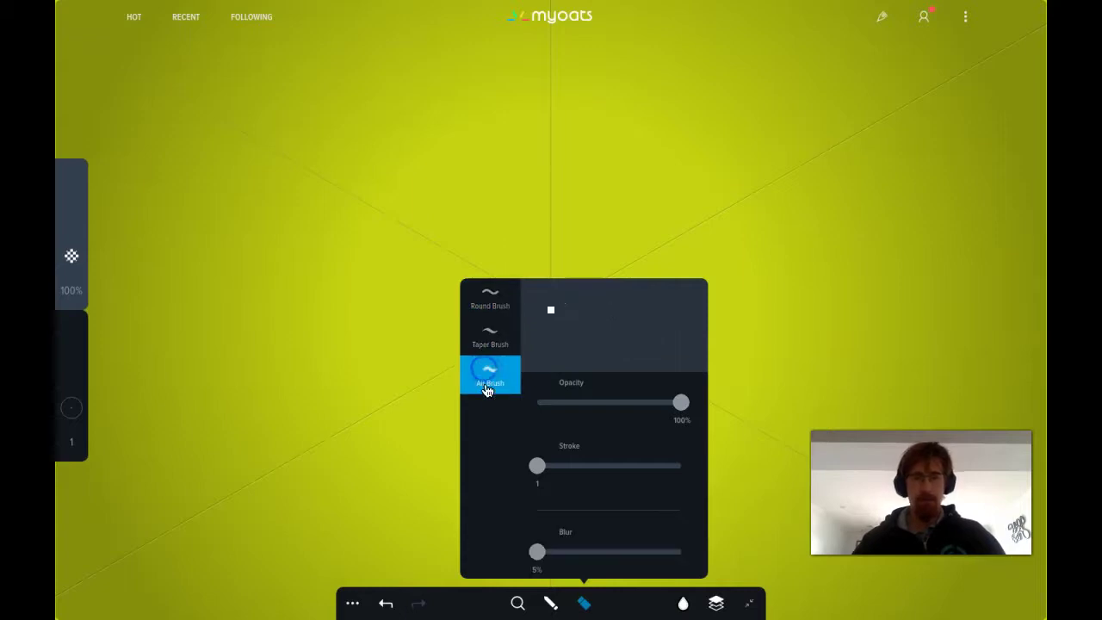
Try other drawing colours on the colour wheel, including blue, and restore the previous white each time
{"action": "left_click", "coordinate": [715, 603]}
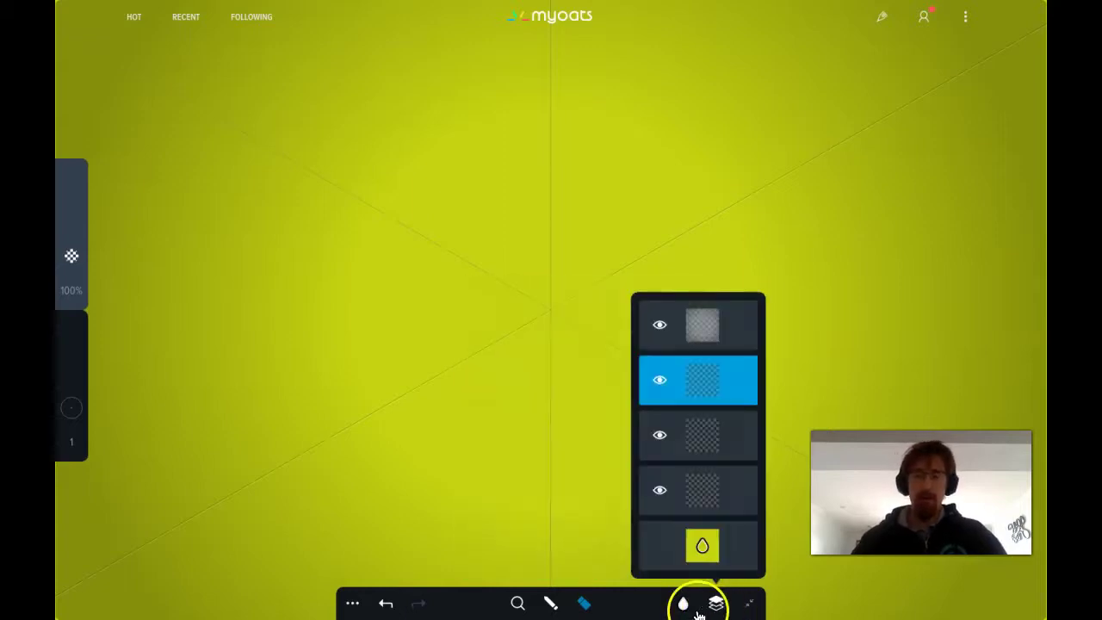
{"action": "left_click", "coordinate": [683, 604]}
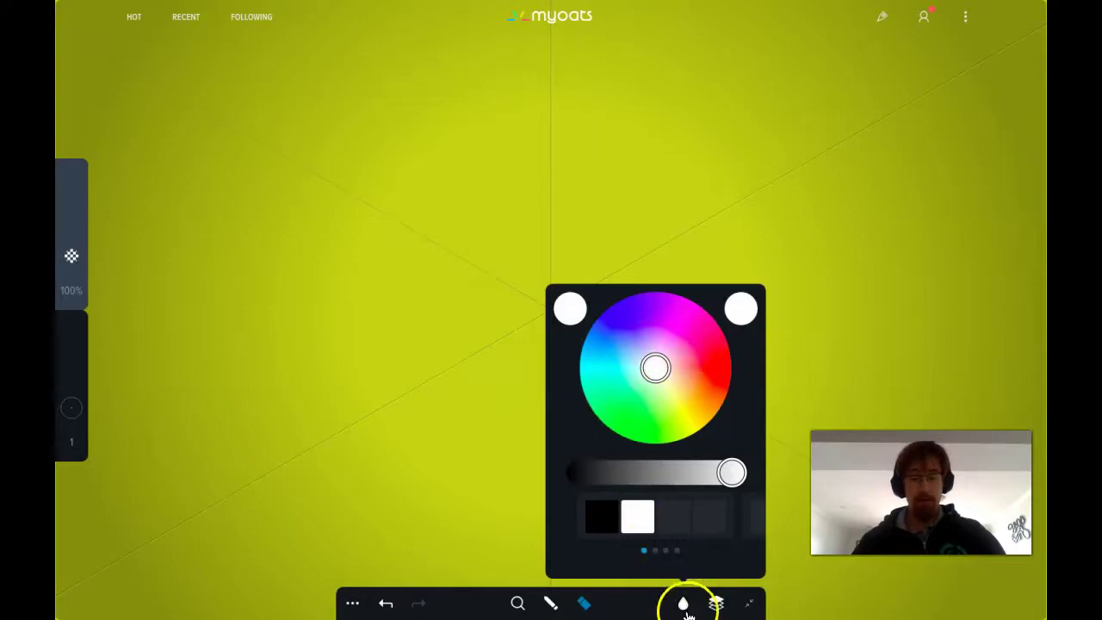
{"action": "left_click_drag", "start_coordinate": [657, 371], "coordinate": [694, 344]}
{"action": "left_click", "coordinate": [567, 309]}
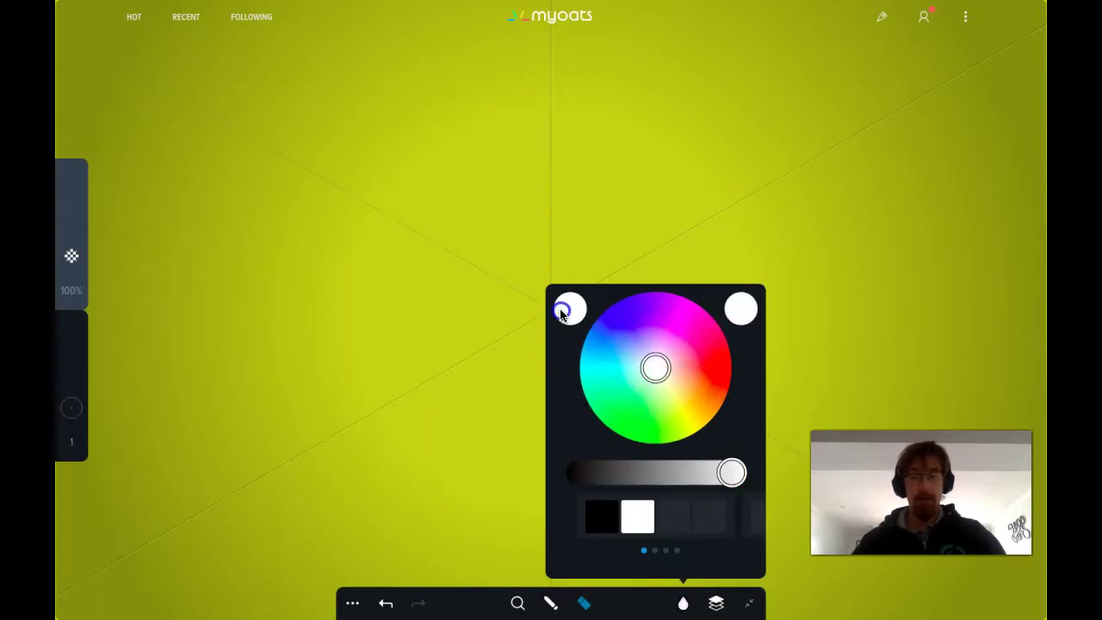
{"action": "left_click_drag", "start_coordinate": [611, 358], "coordinate": [611, 336]}
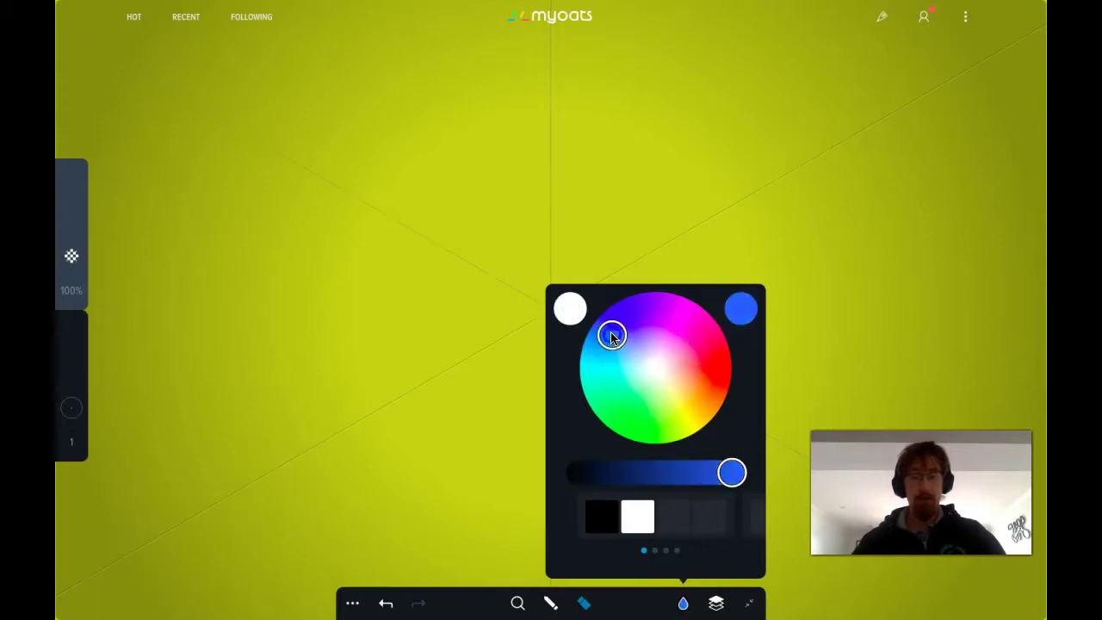
{"action": "left_click", "coordinate": [559, 310]}
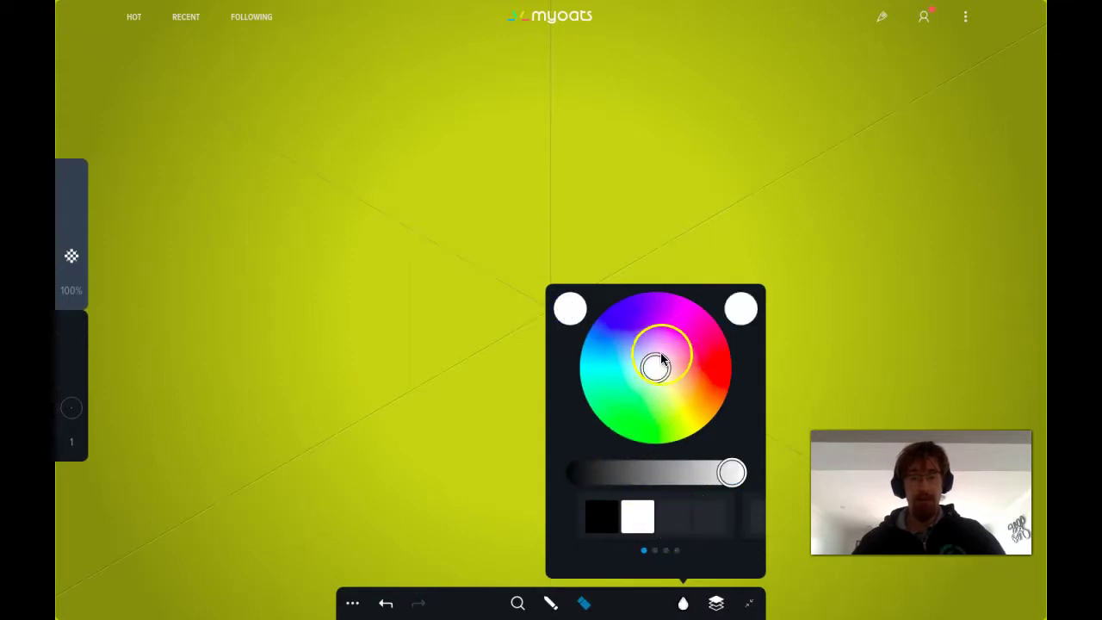
Pick magenta and violet on the colour wheel and save each as a palette swatch
{"action": "left_click_drag", "start_coordinate": [661, 357], "coordinate": [676, 325]}
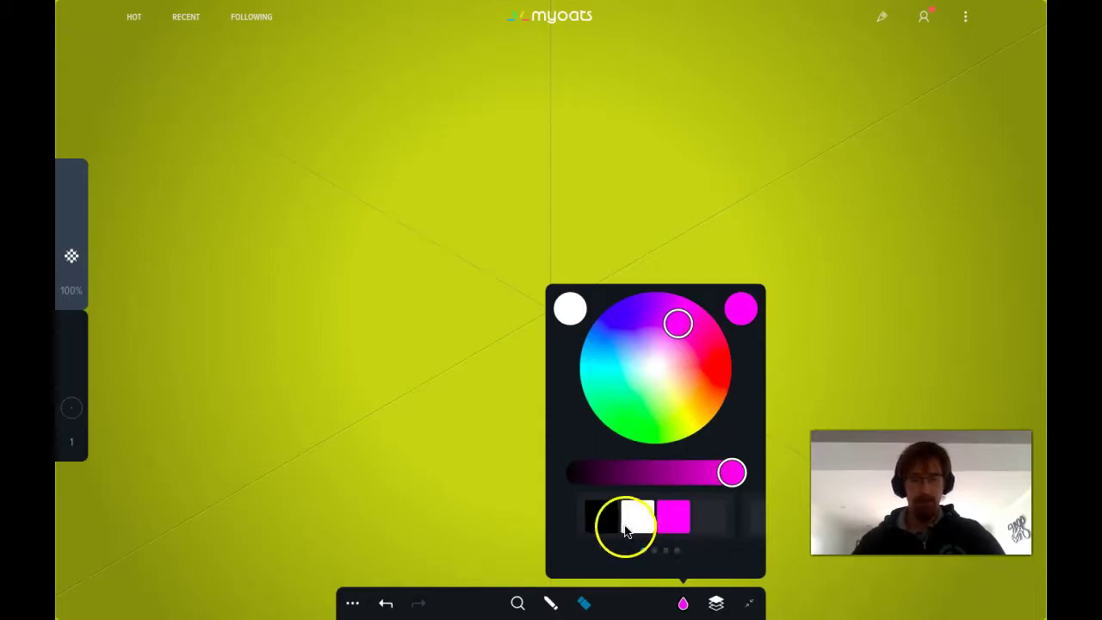
{"action": "left_click_drag", "start_coordinate": [658, 316], "coordinate": [641, 320]}
Save violet as a swatch on the second palette page, and delete that swatch again
{"action": "left_click_drag", "start_coordinate": [694, 524], "coordinate": [622, 526]}
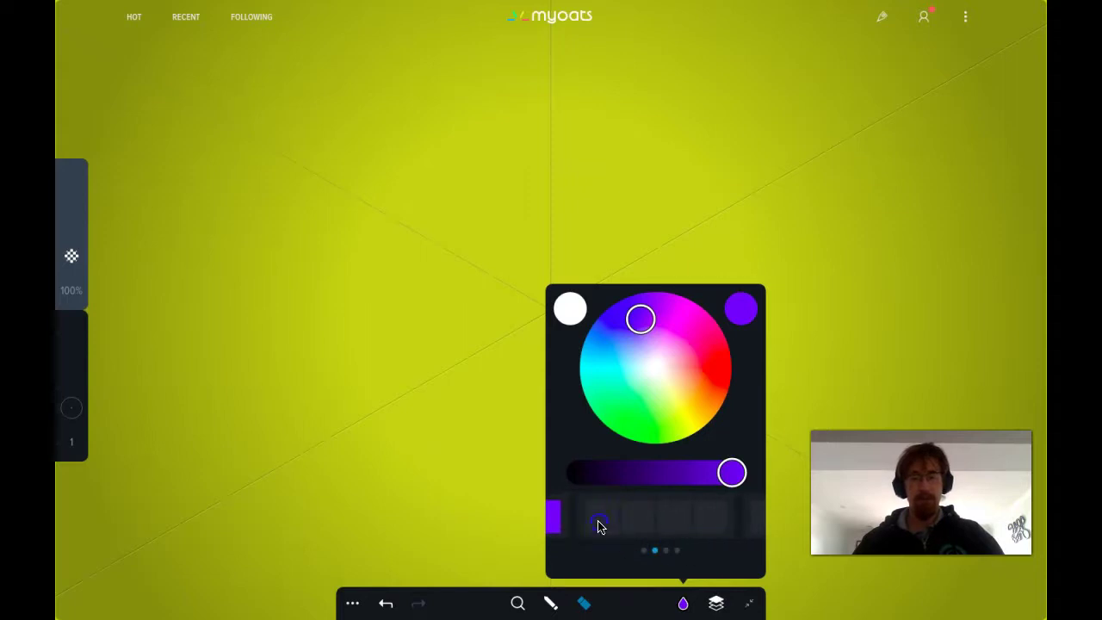
{"action": "left_click", "coordinate": [600, 527]}
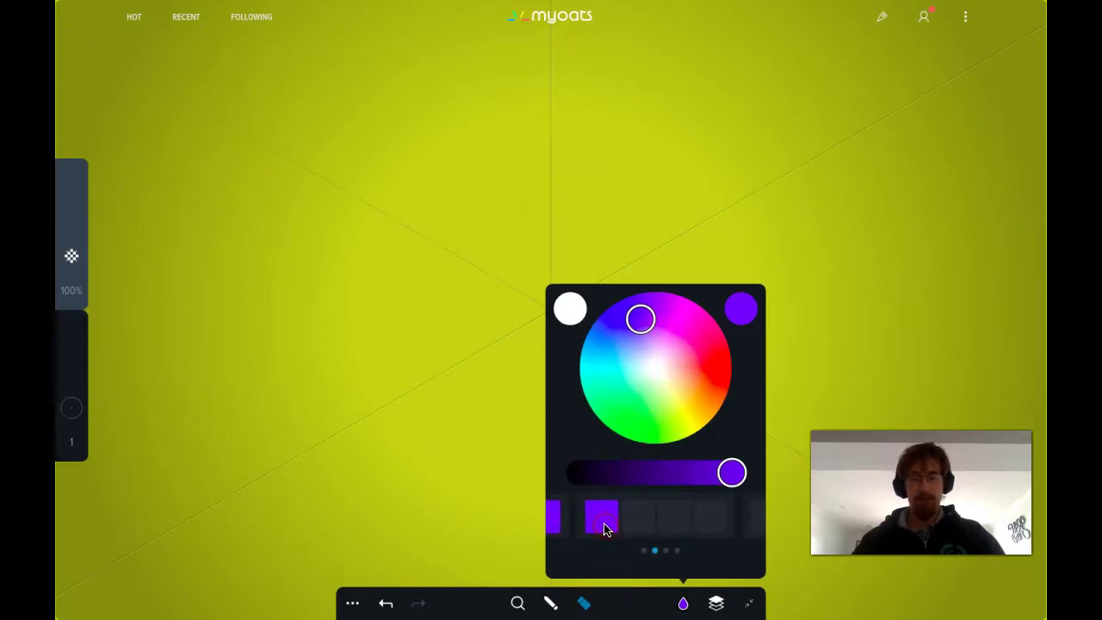
{"action": "left_click", "coordinate": [604, 523]}
{"action": "left_click", "coordinate": [606, 496]}
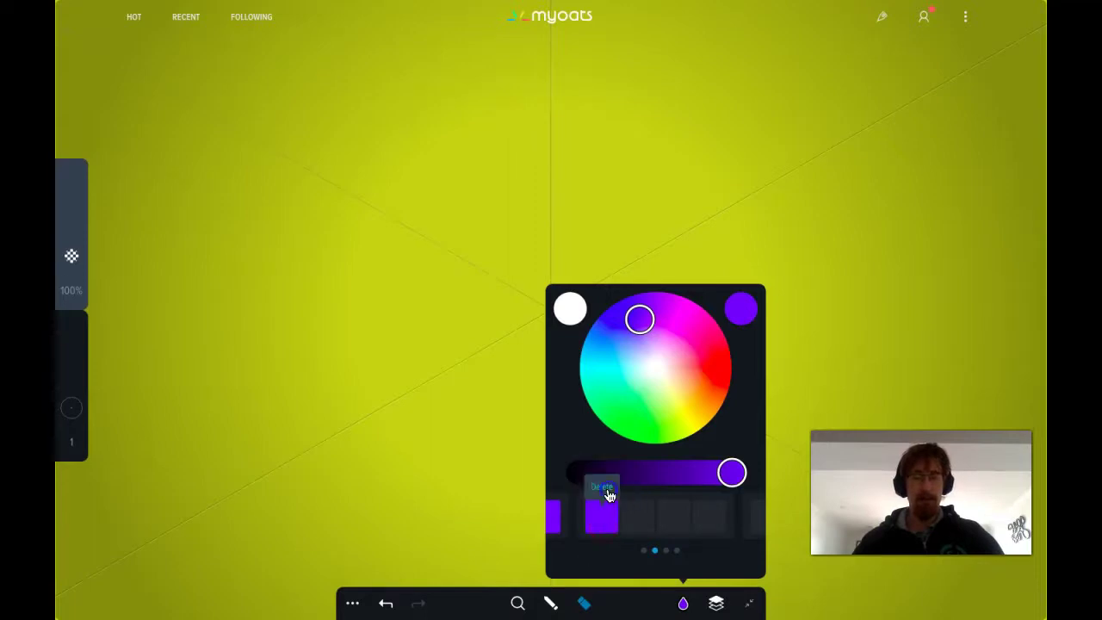
{"action": "left_click", "coordinate": [607, 491]}
Darken the violet drawing colour and save it as a swatch on the second palette page
{"action": "left_click_drag", "start_coordinate": [701, 469], "coordinate": [676, 476]}
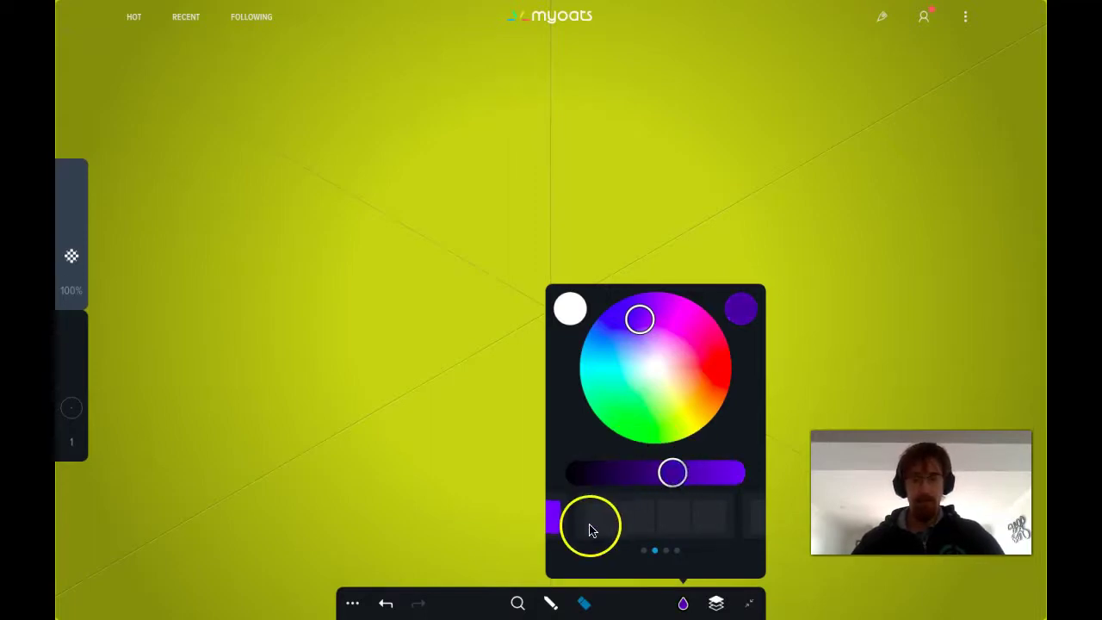
{"action": "left_click_drag", "start_coordinate": [639, 517], "coordinate": [765, 502]}
{"action": "left_click", "coordinate": [682, 602]}
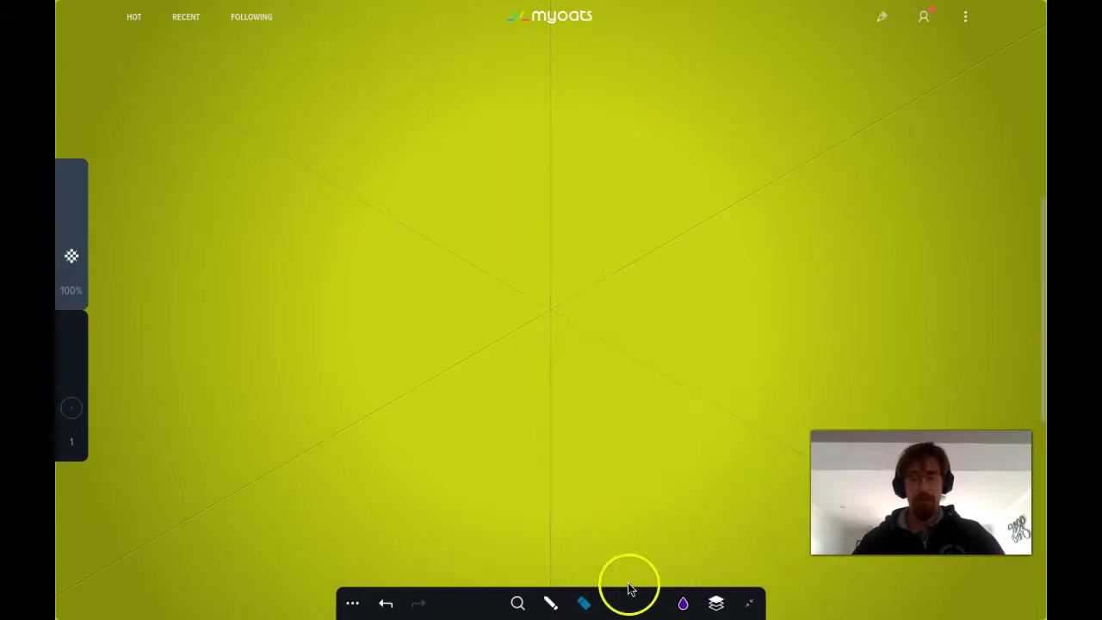
{"action": "left_click", "coordinate": [682, 603]}
{"action": "left_click", "coordinate": [522, 528]}
{"action": "left_click", "coordinate": [682, 603]}
Toggle the visibility of the topmost vignette layer, leaving it hidden
{"action": "left_click", "coordinate": [716, 605]}
{"action": "left_click", "coordinate": [716, 604]}
{"action": "left_click", "coordinate": [716, 604]}
{"action": "left_click", "coordinate": [701, 386]}
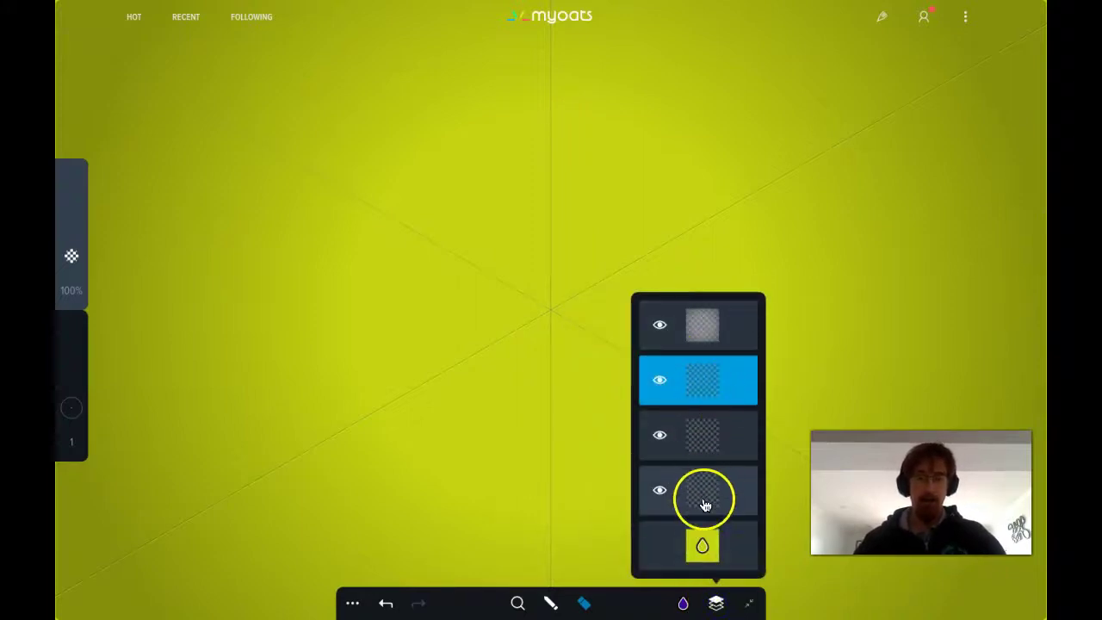
{"action": "left_click", "coordinate": [658, 326]}
{"action": "left_click", "coordinate": [659, 326]}
{"action": "left_click", "coordinate": [659, 326]}
{"action": "left_click", "coordinate": [658, 328]}
{"action": "left_click", "coordinate": [657, 328]}
{"action": "left_click", "coordinate": [658, 328]}
{"action": "left_click", "coordinate": [657, 328]}
{"action": "left_click", "coordinate": [657, 328]}
{"action": "left_click", "coordinate": [658, 328]}
{"action": "left_click", "coordinate": [657, 328]}
{"action": "left_click", "coordinate": [658, 328]}
Test the second layer's visibility toggle and move the active layer down to the lowest one above the background
{"action": "left_click", "coordinate": [706, 383]}
{"action": "left_click", "coordinate": [659, 381]}
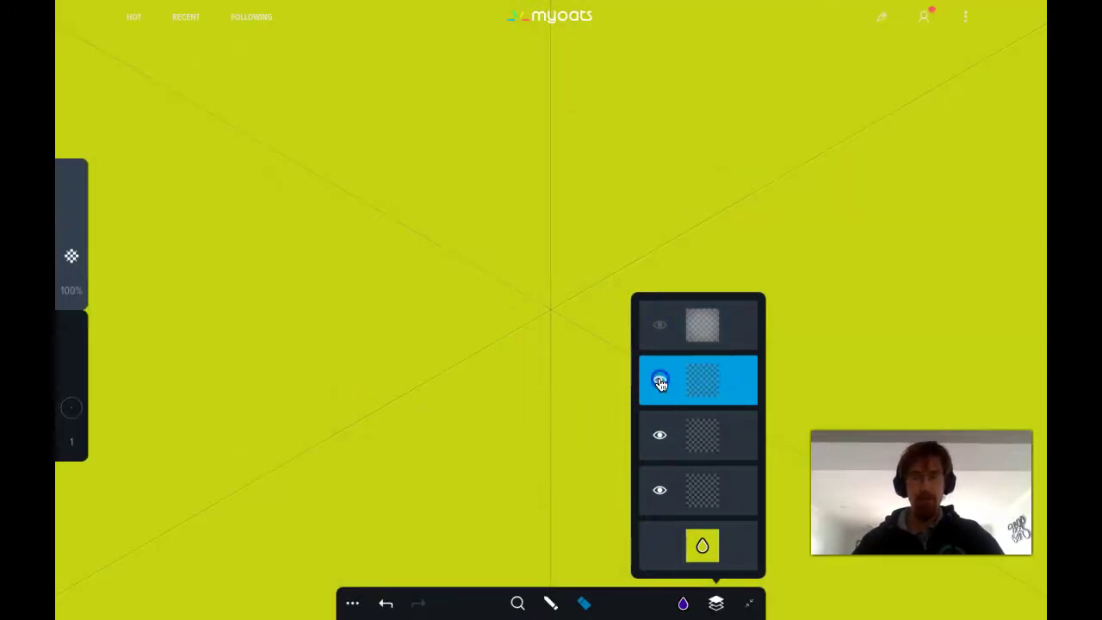
{"action": "left_click", "coordinate": [704, 386]}
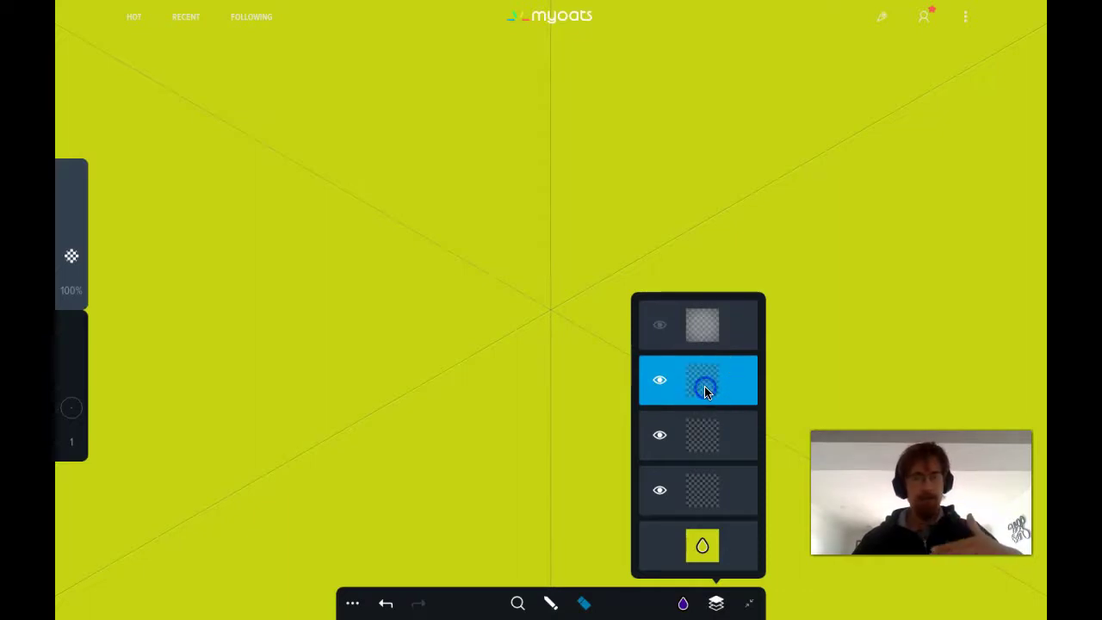
{"action": "left_click", "coordinate": [706, 429]}
{"action": "left_click", "coordinate": [706, 476]}
{"action": "left_click", "coordinate": [706, 439]}
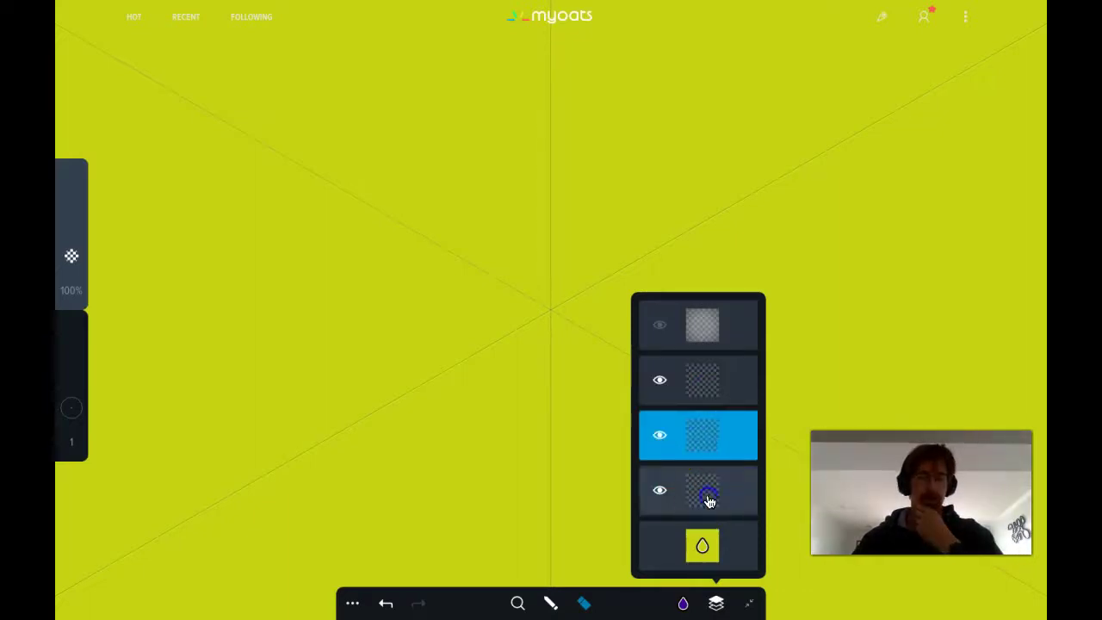
{"action": "left_click", "coordinate": [707, 499]}
Change the background colour to a soft light mint green and brighten it slightly
{"action": "left_click", "coordinate": [702, 545]}
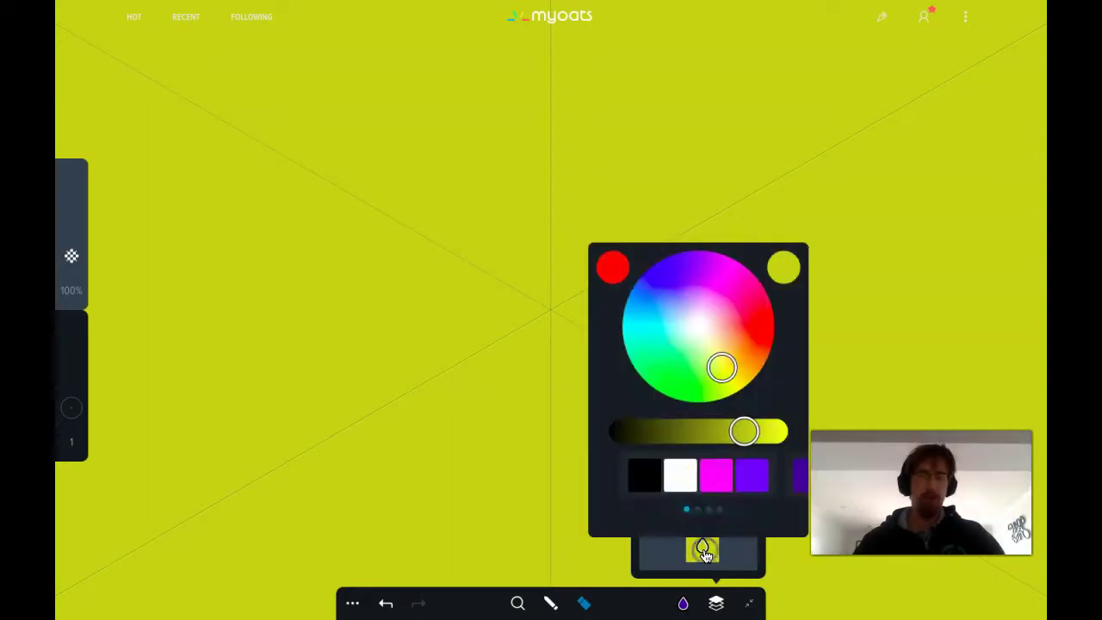
{"action": "mouse_move", "coordinate": [721, 367]}
{"action": "left_mouse_down"}
{"action": "mouse_move", "coordinate": [694, 365]}
{"action": "mouse_move", "coordinate": [680, 341]}
{"action": "mouse_move", "coordinate": [684, 314]}
{"action": "mouse_move", "coordinate": [709, 301]}
{"action": "mouse_move", "coordinate": [731, 320]}
{"action": "mouse_move", "coordinate": [731, 344]}
{"action": "mouse_move", "coordinate": [714, 360]}
{"action": "mouse_move", "coordinate": [691, 352]}
{"action": "left_mouse_up"}
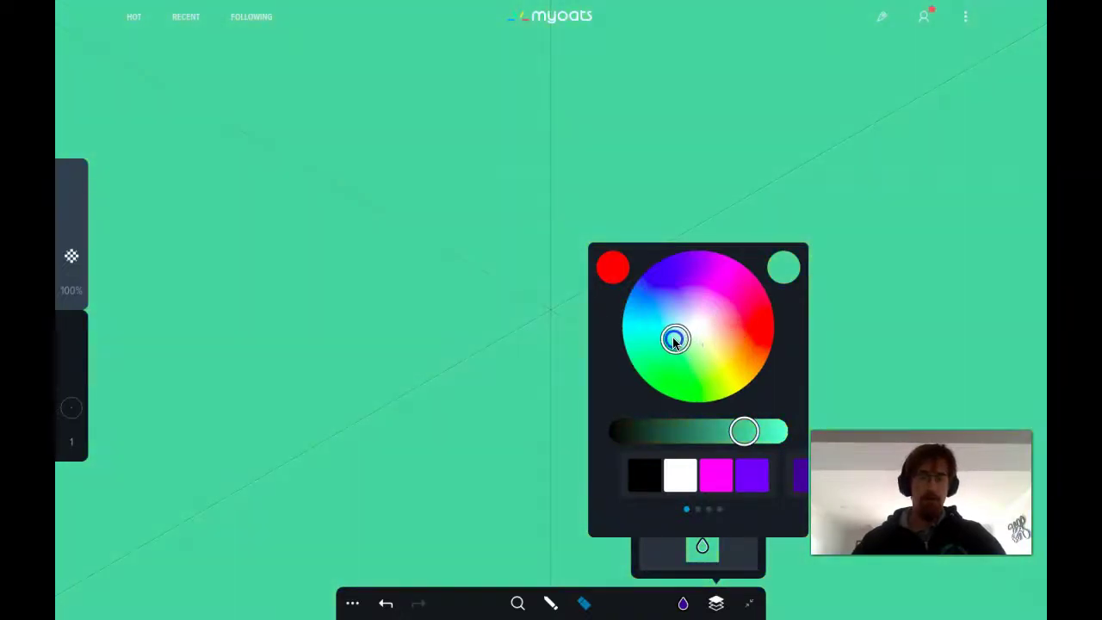
{"action": "left_click_drag", "start_coordinate": [671, 335], "coordinate": [682, 341]}
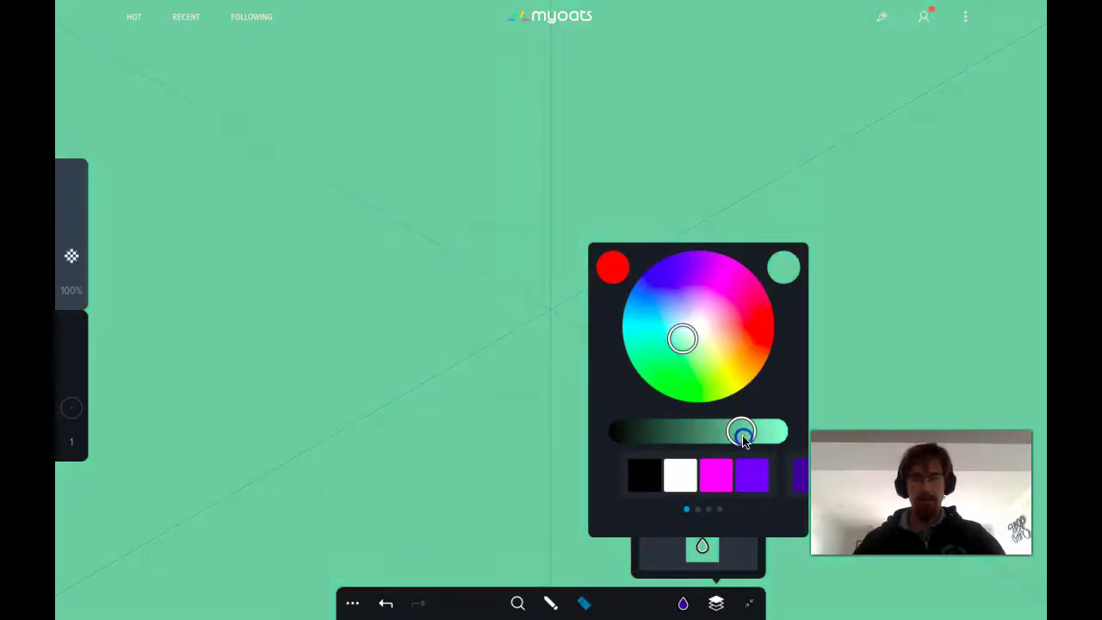
{"action": "left_click_drag", "start_coordinate": [744, 431], "coordinate": [755, 430]}
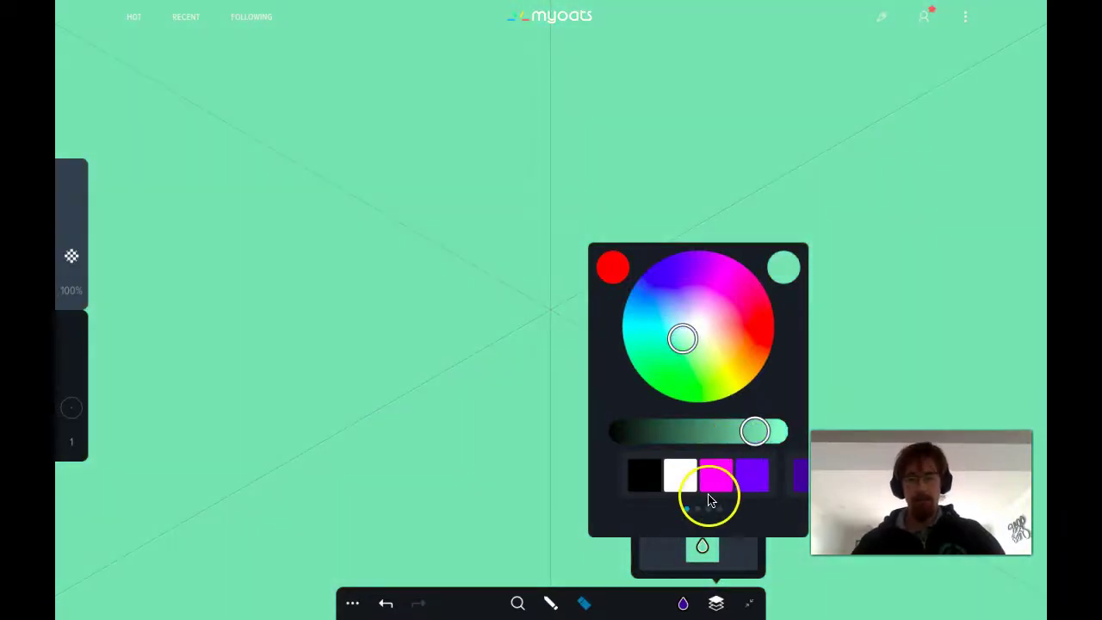
{"action": "left_click", "coordinate": [735, 563]}
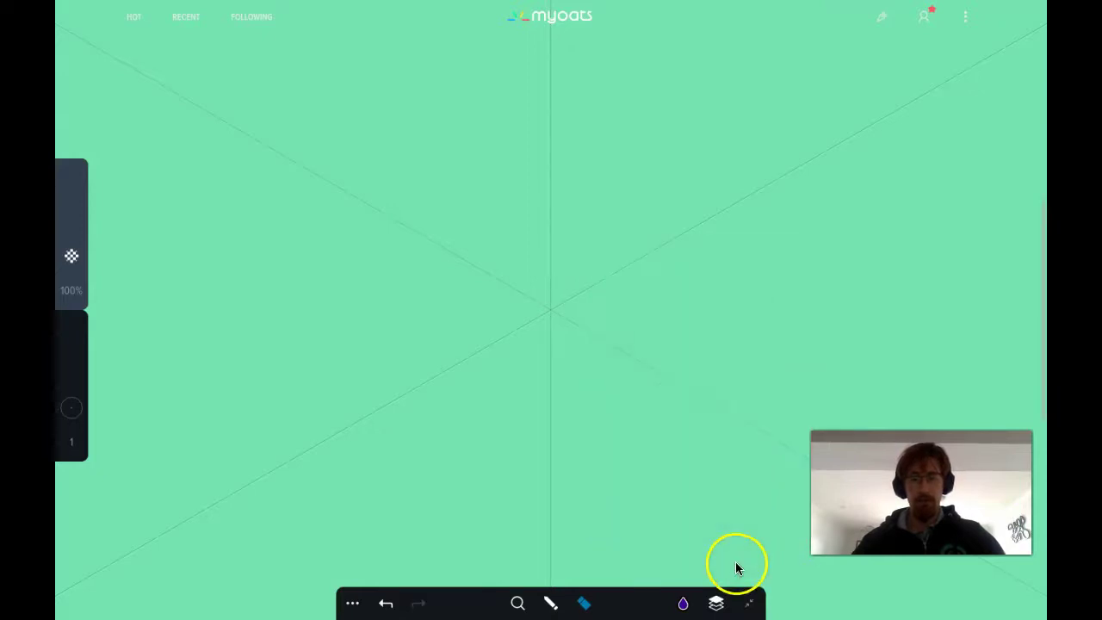
Make the second layer from the top the active drawing layer
{"action": "left_click", "coordinate": [716, 602]}
{"action": "left_click", "coordinate": [701, 383]}
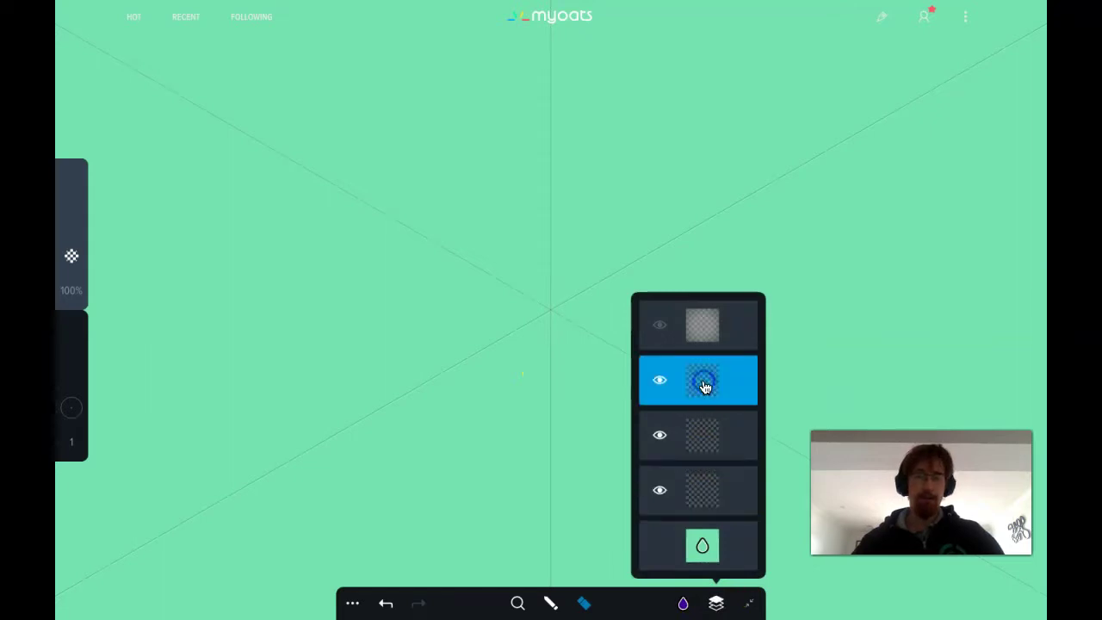
{"action": "left_click", "coordinate": [460, 295]}
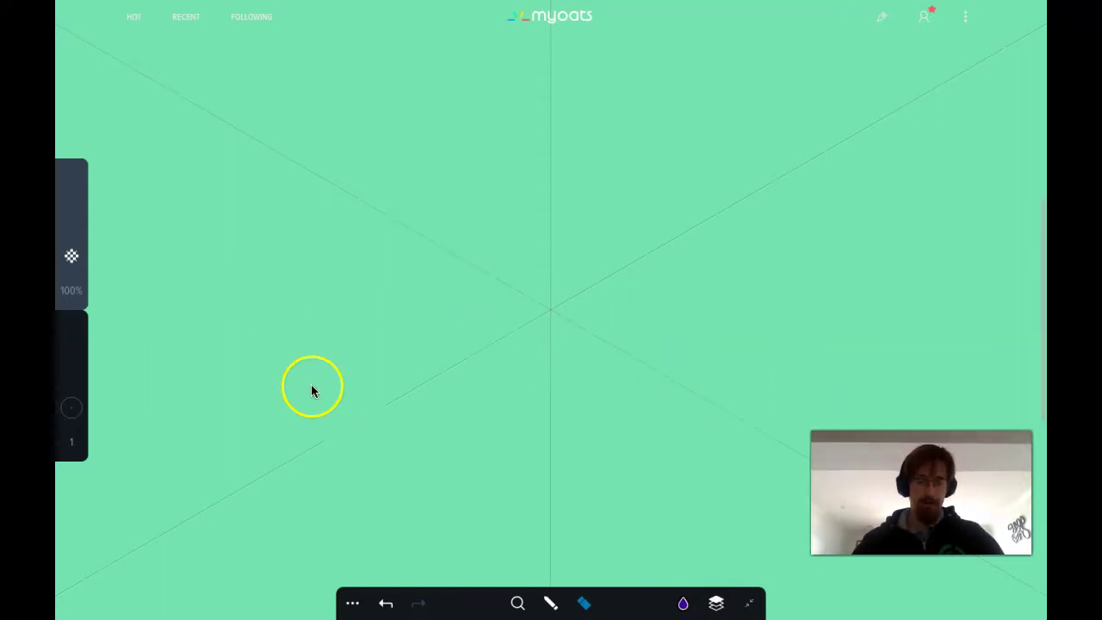
{"action": "left_click", "coordinate": [549, 600]}
{"action": "left_click", "coordinate": [303, 394]}
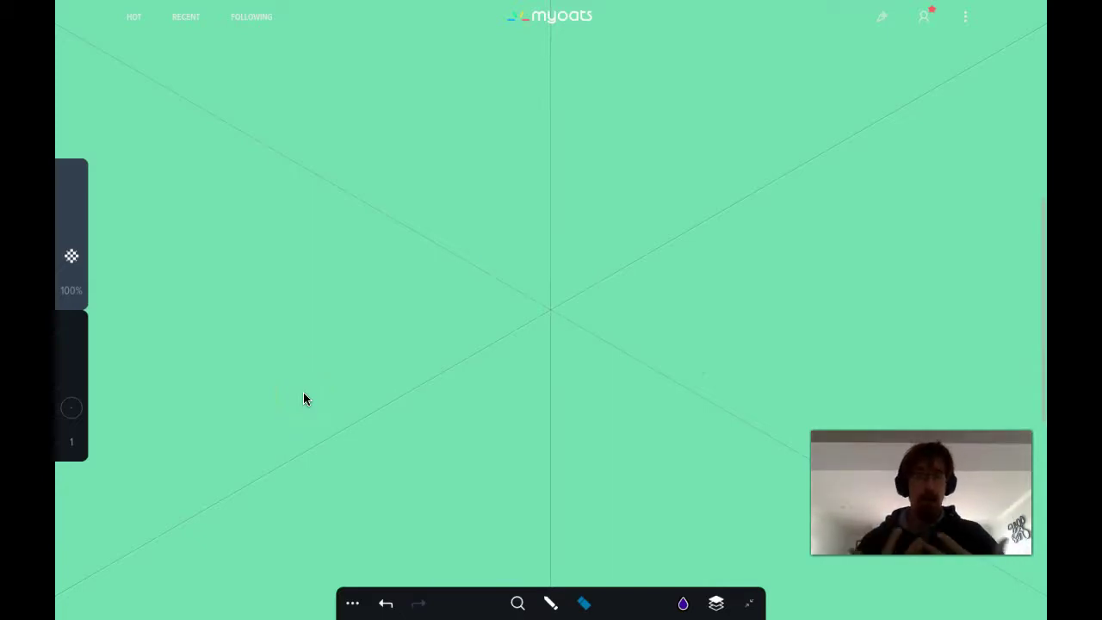
{"action": "left_click", "coordinate": [306, 402]}
{"action": "left_click", "coordinate": [528, 614]}
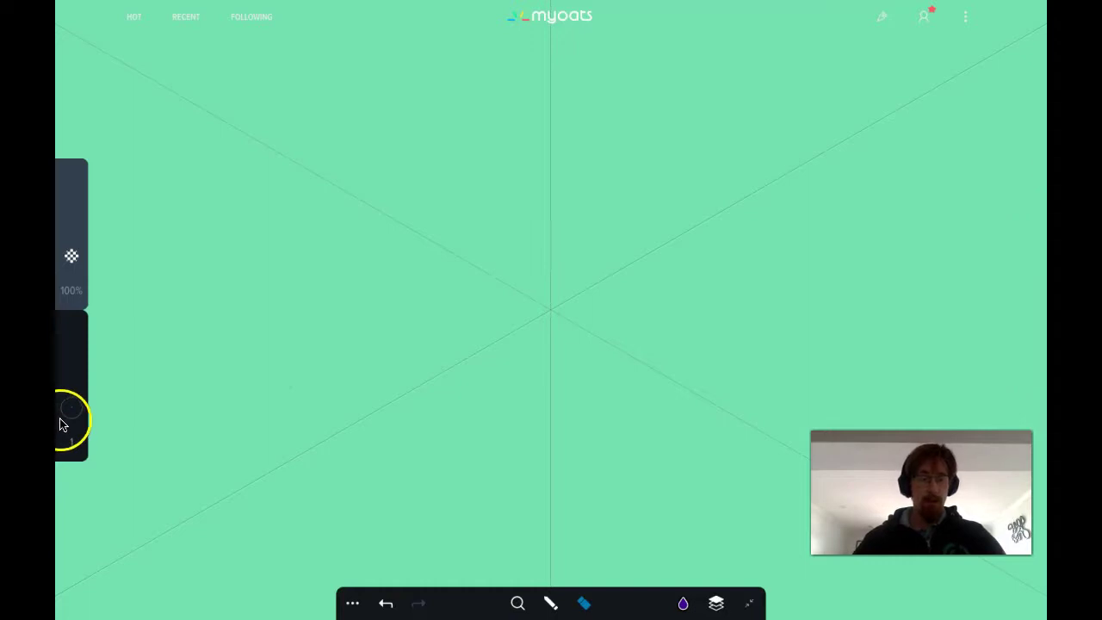
Set the eraser size to 3 and switch to the Line brush
{"action": "left_click_drag", "start_coordinate": [73, 415], "coordinate": [70, 439]}
{"action": "left_click", "coordinate": [551, 602]}
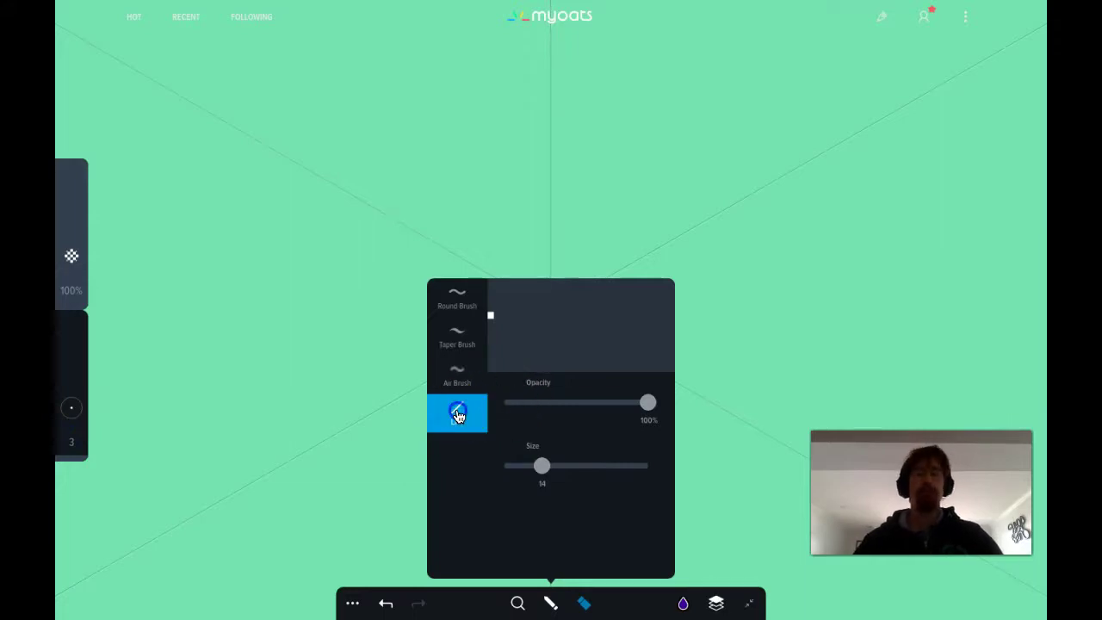
{"action": "left_click", "coordinate": [457, 411]}
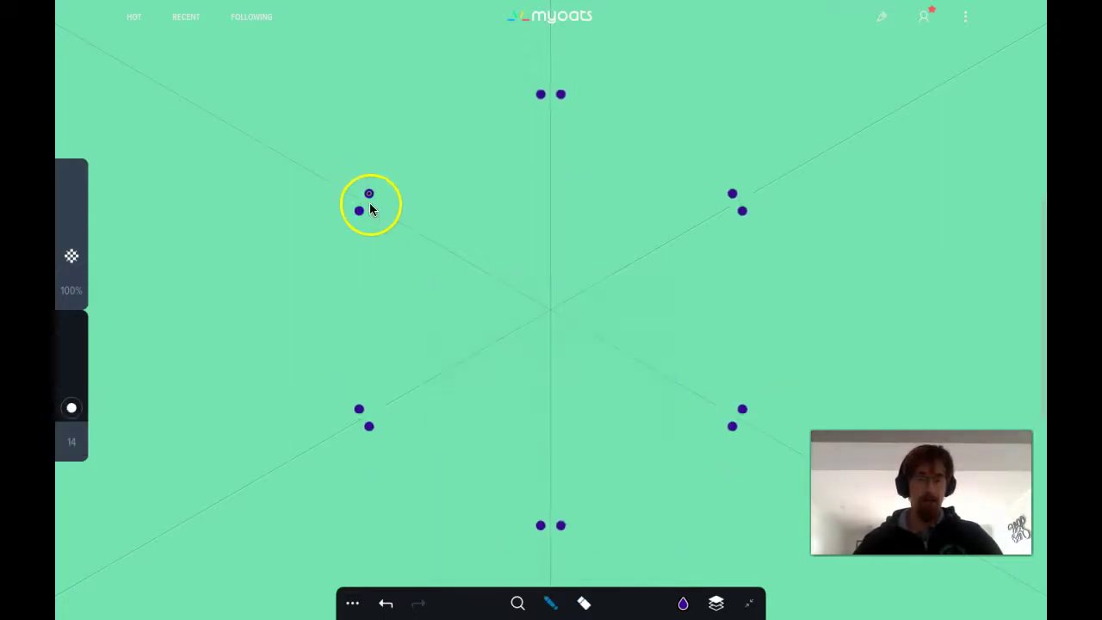
Try the Line brush by connecting symmetry axes into a six-pointed star and drawing another line, undoing each one
{"action": "mouse_move", "coordinate": [369, 203]}
{"action": "left_mouse_down"}
{"action": "mouse_move", "coordinate": [455, 182]}
{"action": "mouse_move", "coordinate": [537, 231]}
{"action": "mouse_move", "coordinate": [548, 251]}
{"action": "left_mouse_up"}
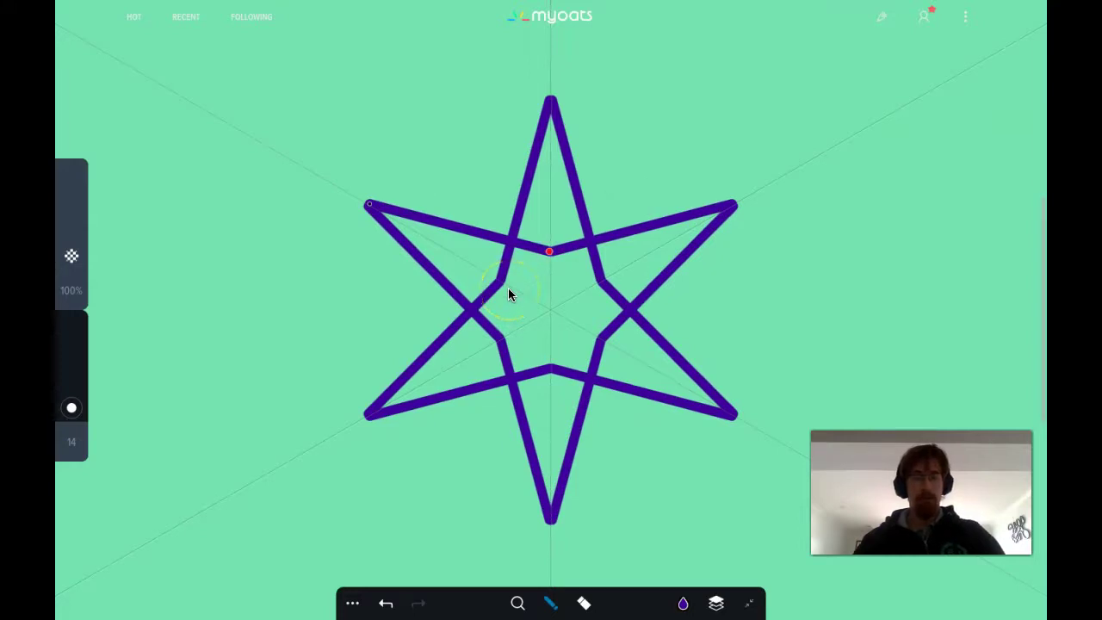
{"action": "key", "text": "ctrl+z"}
{"action": "mouse_move", "coordinate": [424, 234]}
{"action": "left_mouse_down"}
{"action": "mouse_move", "coordinate": [426, 180]}
{"action": "mouse_move", "coordinate": [442, 155]}
{"action": "mouse_move", "coordinate": [539, 140]}
{"action": "mouse_move", "coordinate": [552, 115]}
{"action": "left_mouse_up"}
{"action": "key", "text": "ctrl+z"}
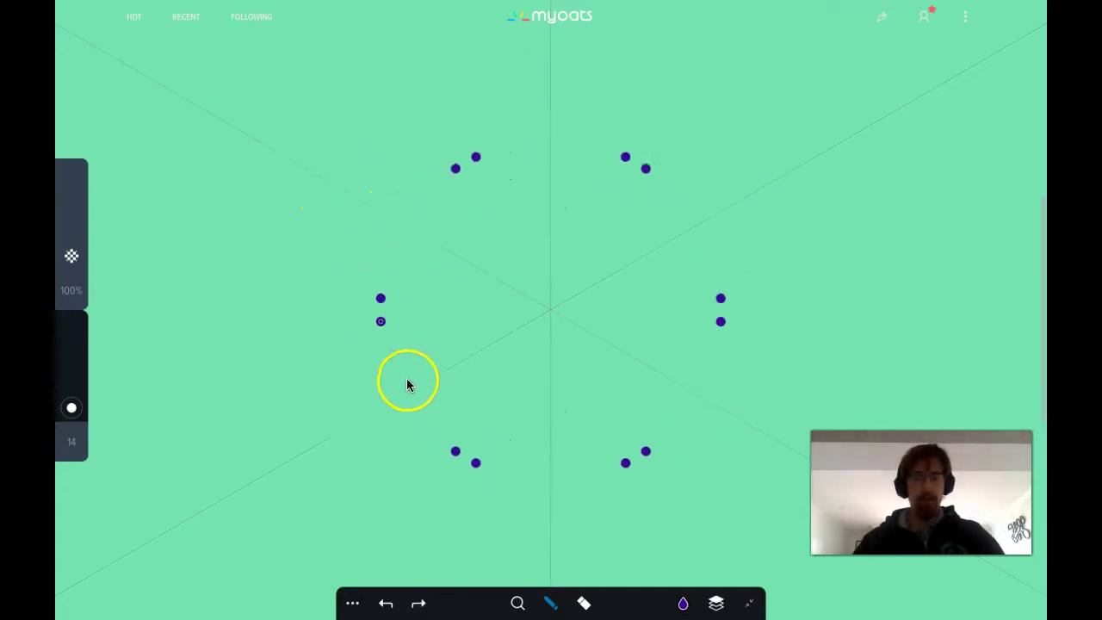
Try drawing two overlapping hexagons with straight lines between neighbouring symmetry axes, and undo the last line
{"action": "left_click", "coordinate": [354, 603]}
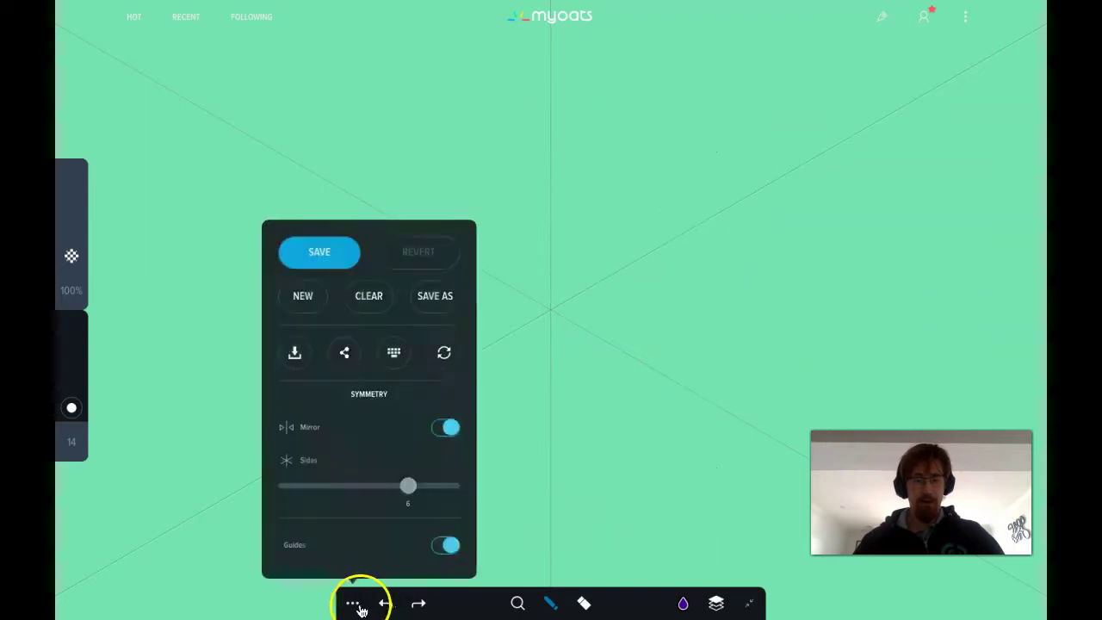
{"action": "left_click", "coordinate": [354, 603]}
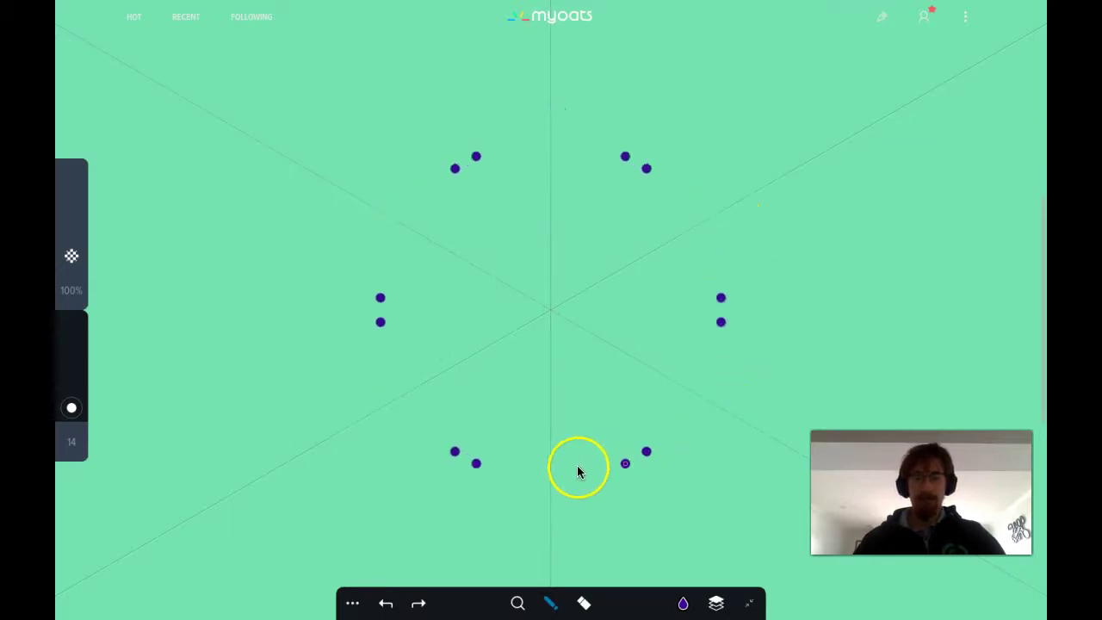
{"action": "mouse_move", "coordinate": [710, 405]}
{"action": "left_mouse_down"}
{"action": "mouse_move", "coordinate": [747, 337]}
{"action": "mouse_move", "coordinate": [747, 230]}
{"action": "left_mouse_up"}
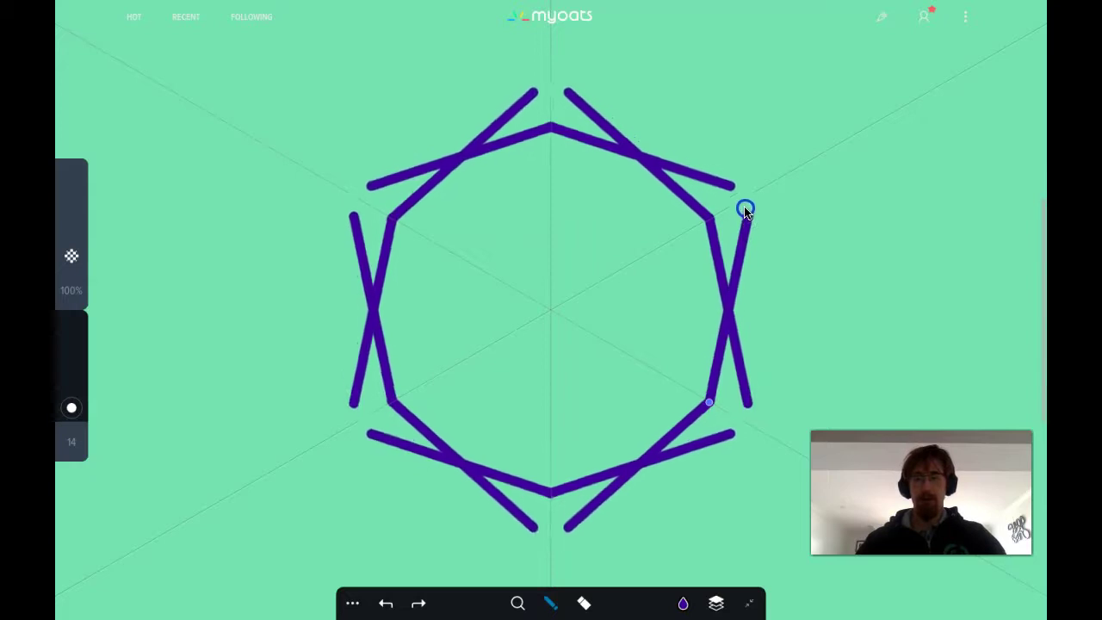
{"action": "left_click_drag", "start_coordinate": [744, 208], "coordinate": [744, 200]}
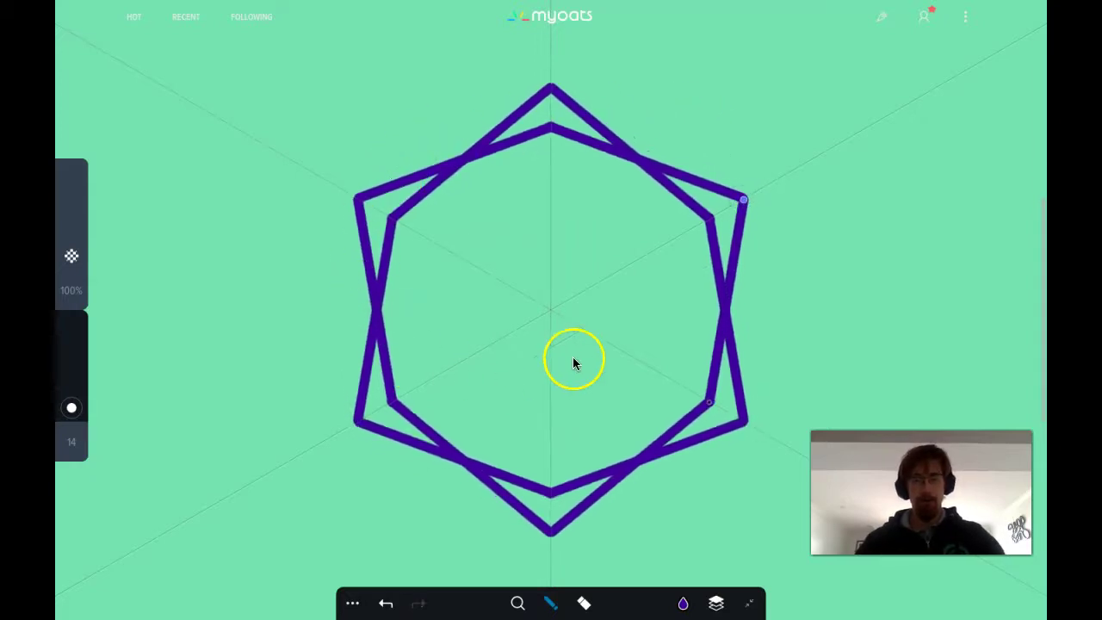
{"action": "key", "text": "ctrl+z"}
Draw connected size 14 lines across the symmetry axes to build a layered six-pointed star around the centre
{"action": "left_click", "coordinate": [518, 267]}
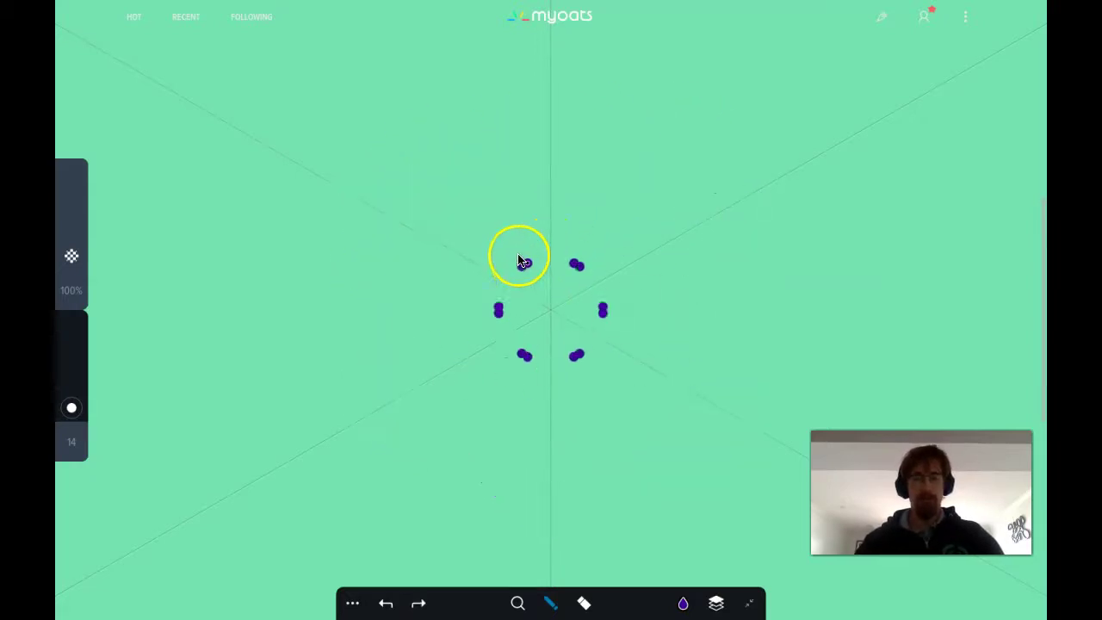
{"action": "left_click_drag", "start_coordinate": [490, 260], "coordinate": [410, 234]}
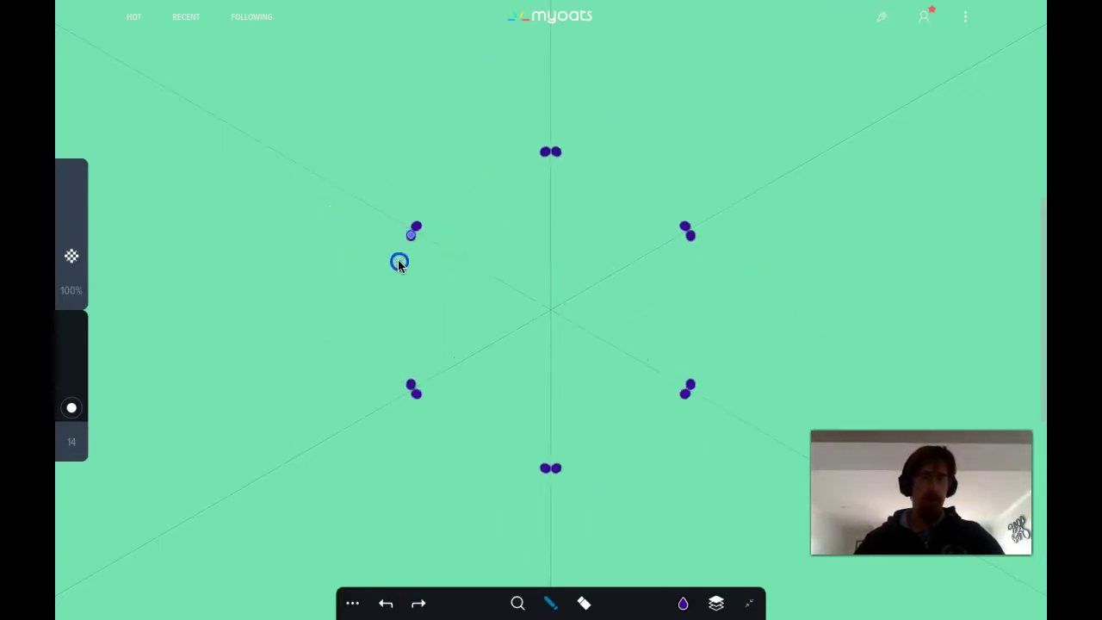
{"action": "left_click", "coordinate": [366, 413]}
{"action": "left_click", "coordinate": [308, 173]}
{"action": "left_click", "coordinate": [455, 365]}
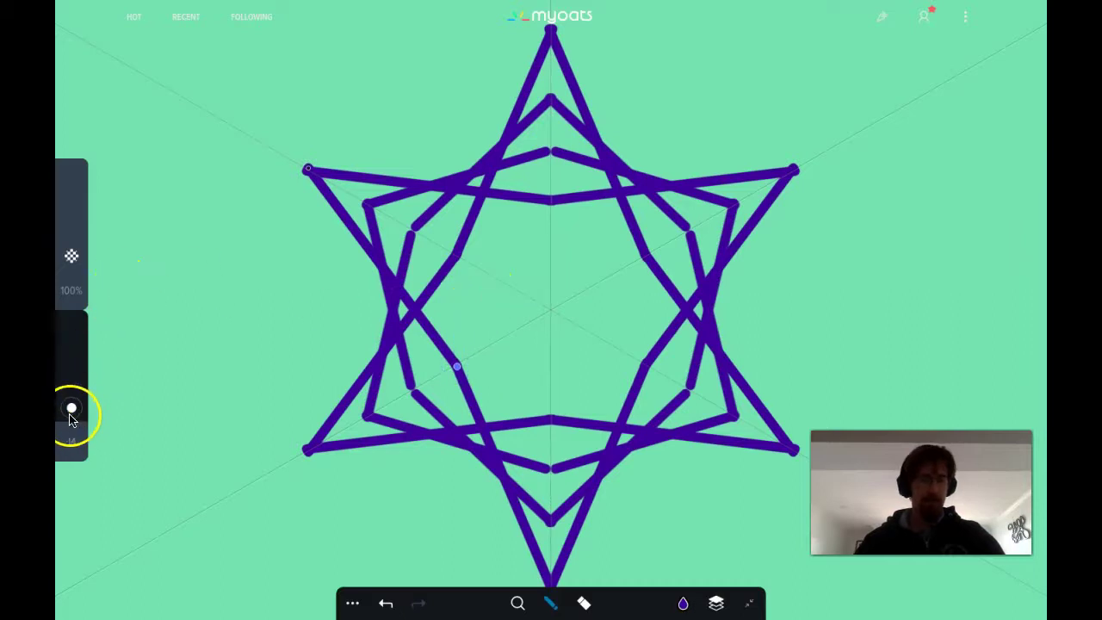
Set the line size to 3 and draw small narrow triangles pointing towards the centre inside the star
{"action": "left_click_drag", "start_coordinate": [69, 413], "coordinate": [70, 449]}
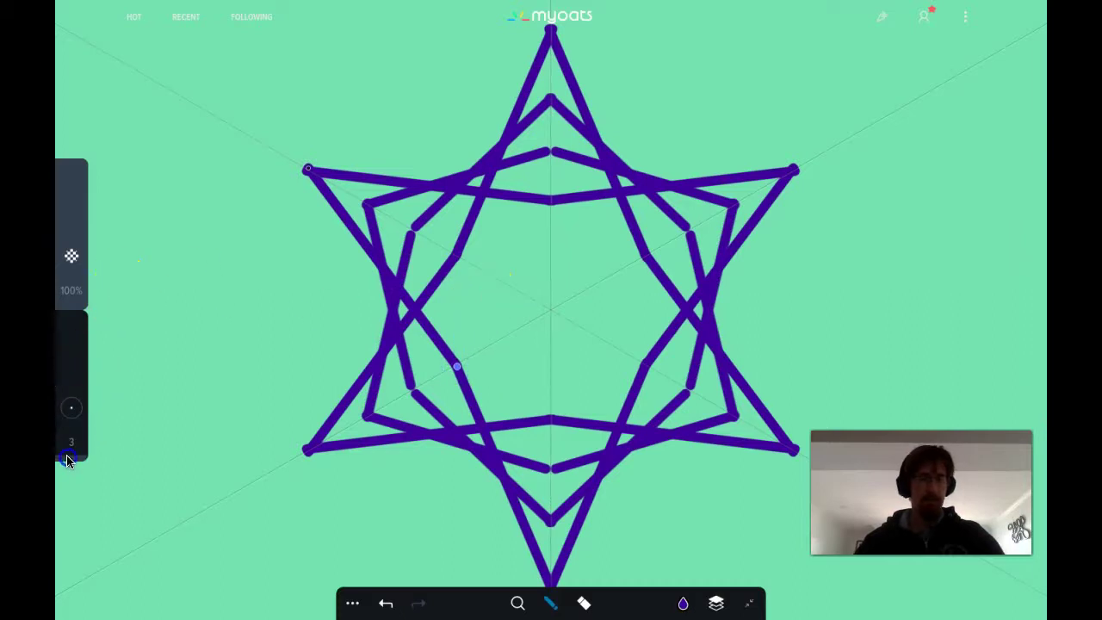
{"action": "left_click", "coordinate": [438, 332]}
{"action": "left_click", "coordinate": [464, 320]}
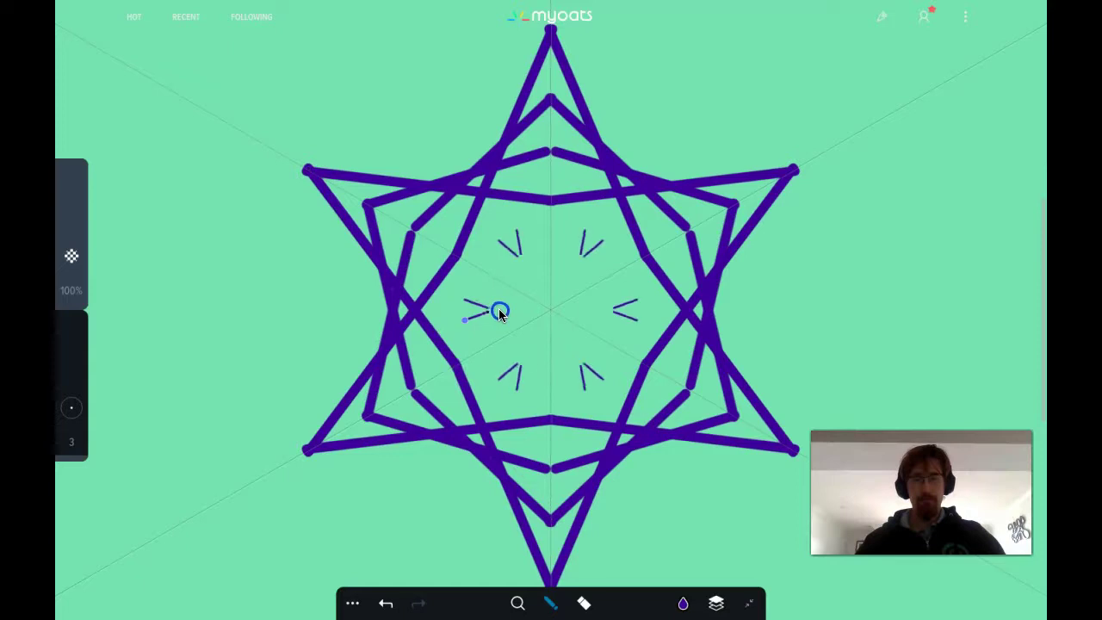
{"action": "left_click", "coordinate": [514, 310]}
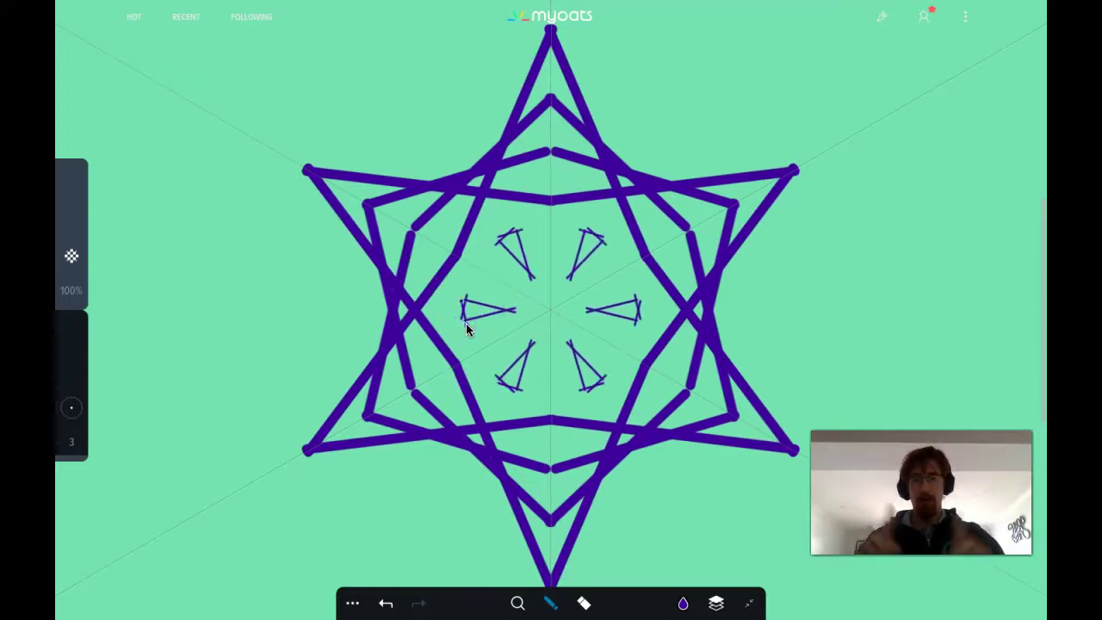
{"action": "left_click", "coordinate": [465, 323]}
Undo all the star and triangle lines until the canvas is empty
{"action": "left_click", "coordinate": [544, 593]}
{"action": "left_click", "coordinate": [386, 602]}
{"action": "left_click", "coordinate": [395, 608]}
{"action": "left_click", "coordinate": [395, 608]}
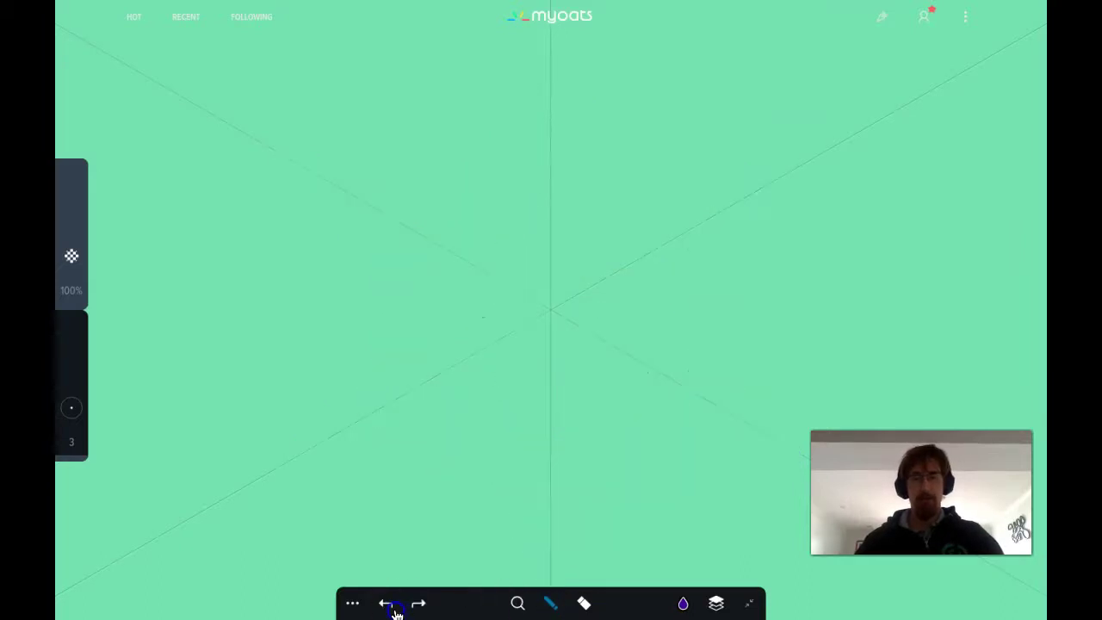
Test other symmetry side counts such as 7 and 5, return to 6, and toggle mirroring and guides, leaving both on
{"action": "left_click", "coordinate": [352, 602]}
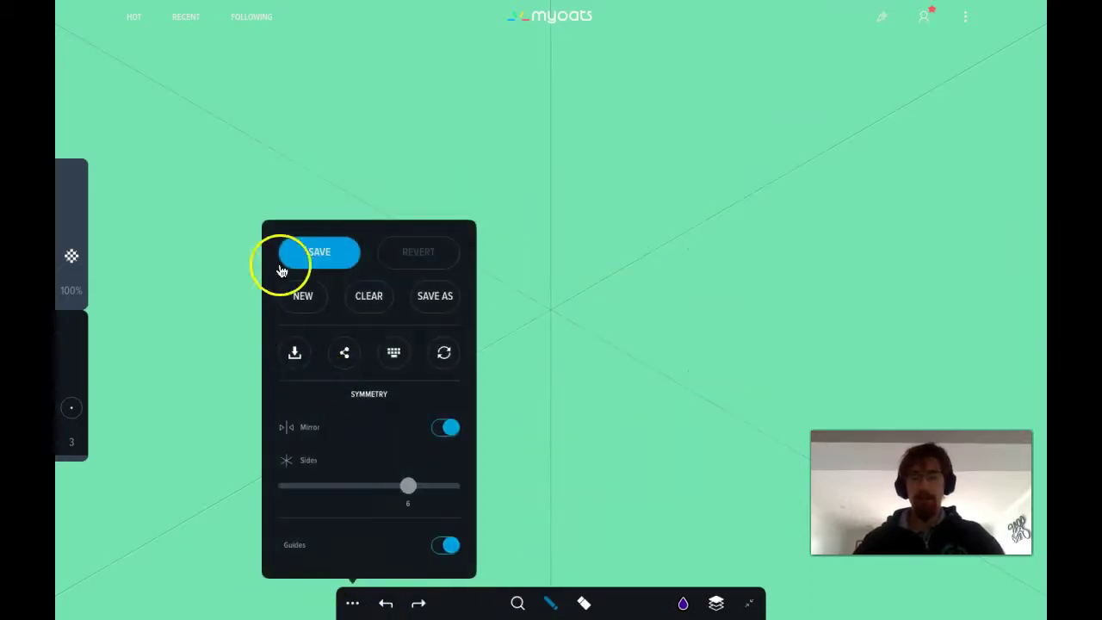
{"action": "left_click", "coordinate": [352, 602]}
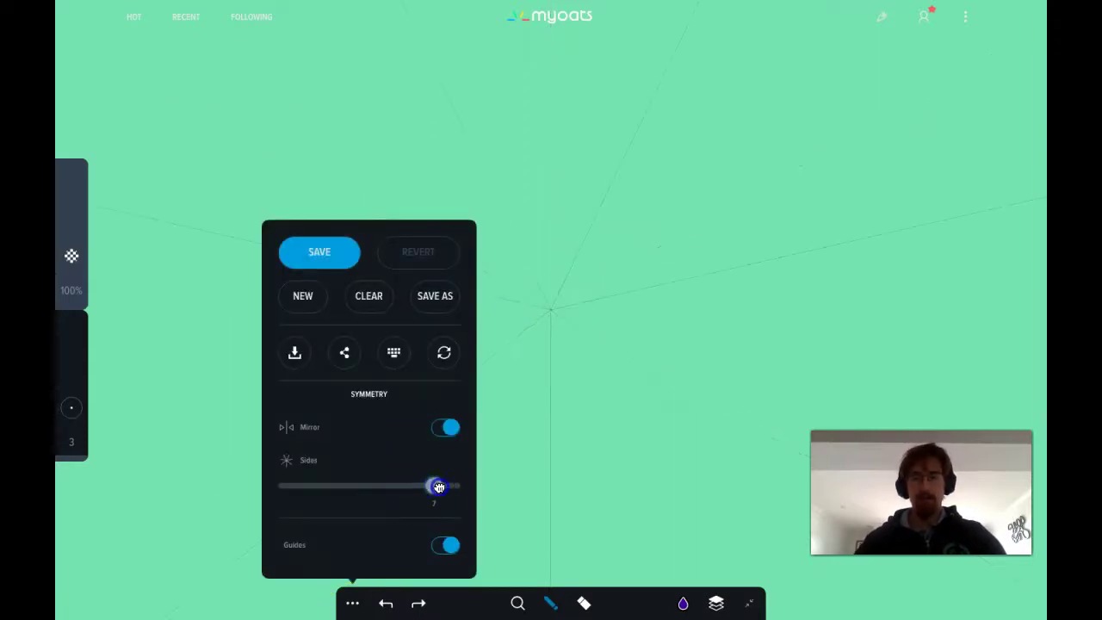
{"action": "left_click_drag", "start_coordinate": [441, 487], "coordinate": [461, 488]}
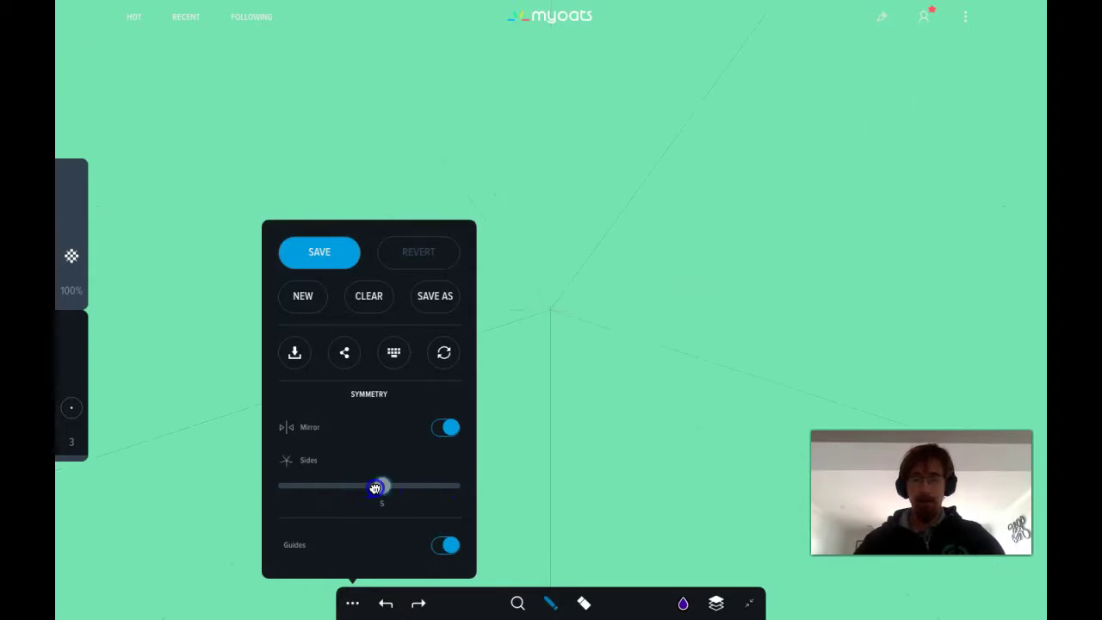
{"action": "left_click_drag", "start_coordinate": [393, 487], "coordinate": [457, 484]}
{"action": "left_click_drag", "start_coordinate": [397, 480], "coordinate": [408, 480]}
{"action": "left_click", "coordinate": [451, 428]}
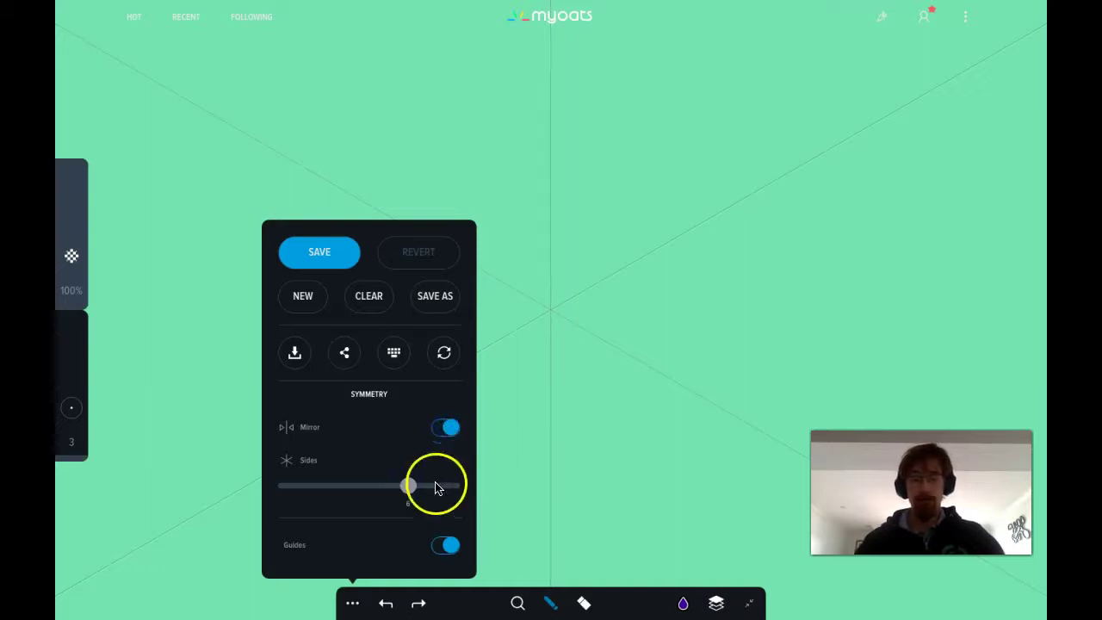
{"action": "left_click", "coordinate": [445, 545]}
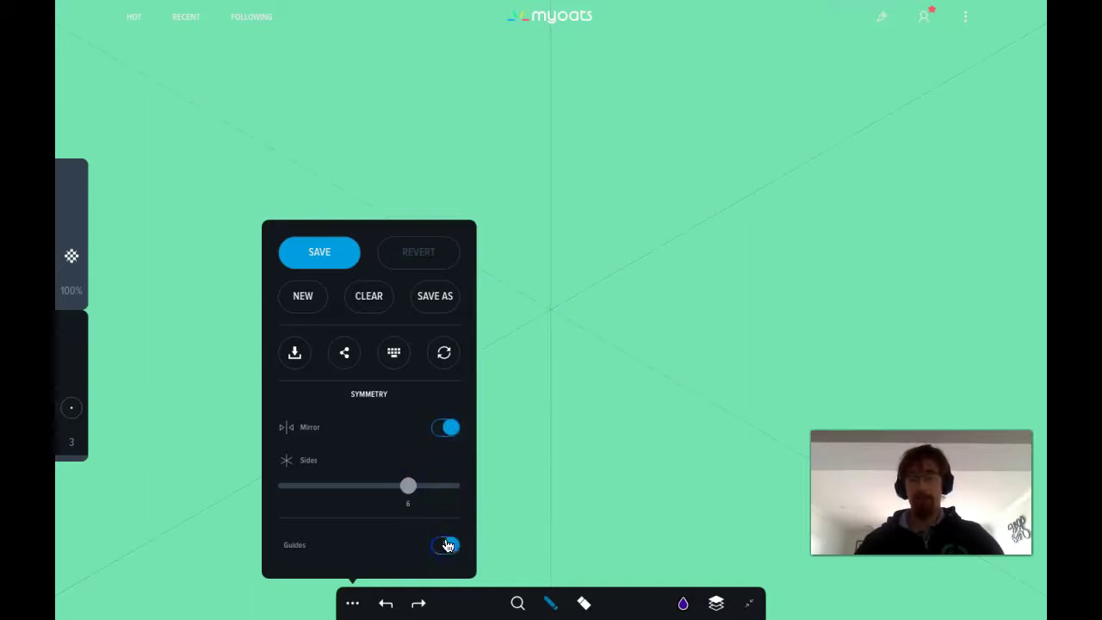
{"action": "left_click", "coordinate": [504, 320]}
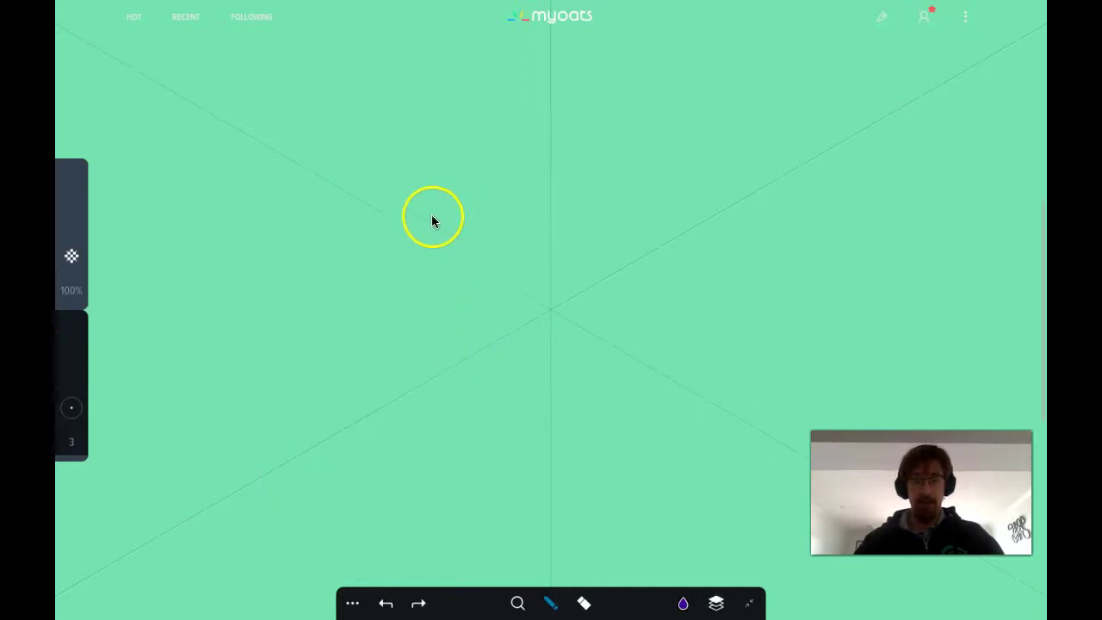
Choose the Taper Brush and make the active second layer visible again so it can be drawn on
{"action": "left_click", "coordinate": [580, 600]}
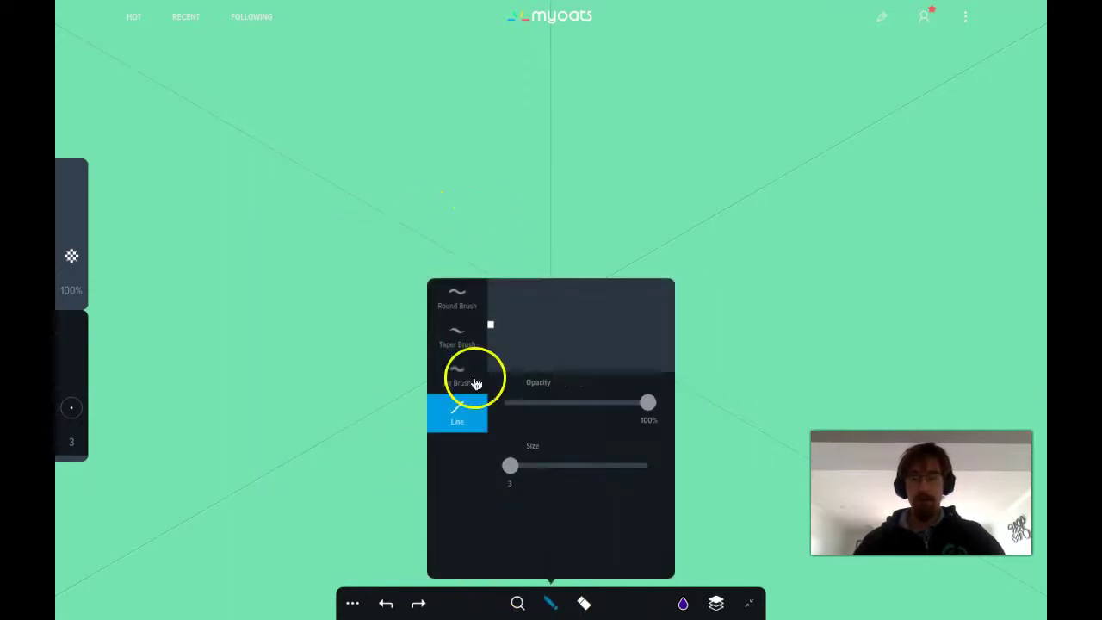
{"action": "left_click", "coordinate": [467, 347]}
{"action": "left_click_drag", "start_coordinate": [435, 244], "coordinate": [444, 204]}
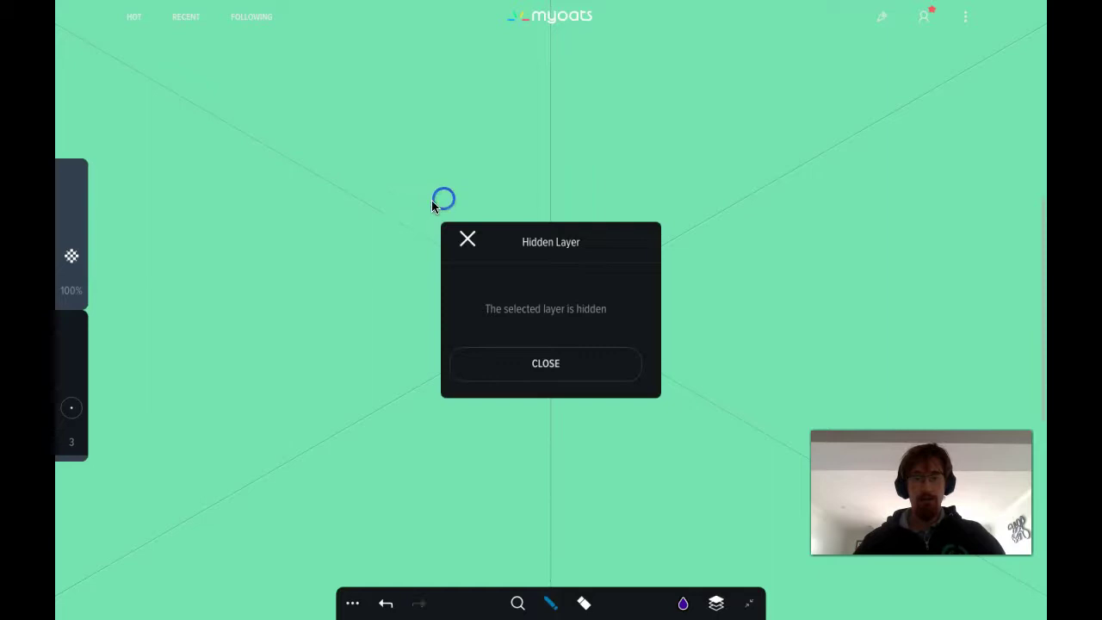
{"action": "left_click", "coordinate": [463, 241]}
{"action": "left_click", "coordinate": [715, 602]}
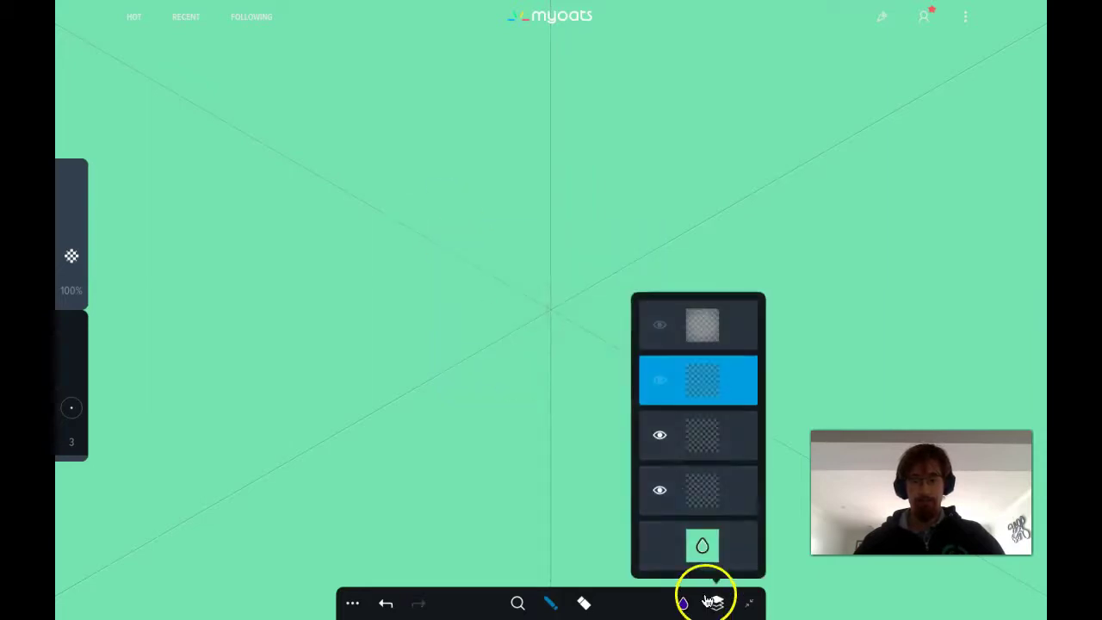
{"action": "left_click", "coordinate": [658, 381]}
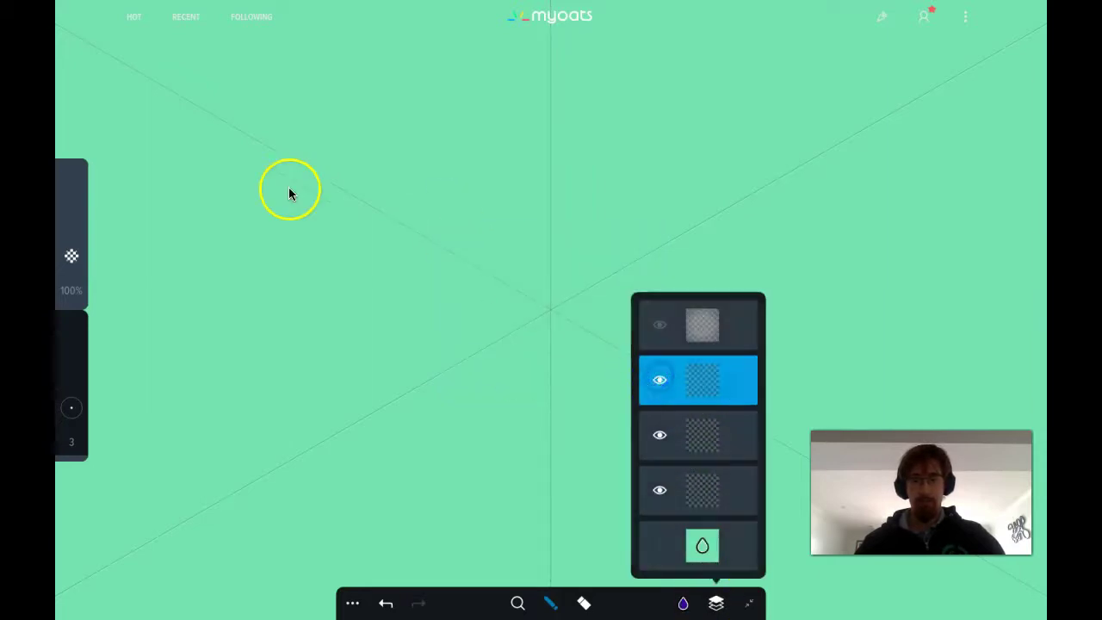
Draw straight mirrored lines around the centre so that they form two overlapping six-pointed stars
{"action": "left_click", "coordinate": [404, 204]}
{"action": "key", "text": "ctrl+z"}
{"action": "left_click", "coordinate": [437, 279]}
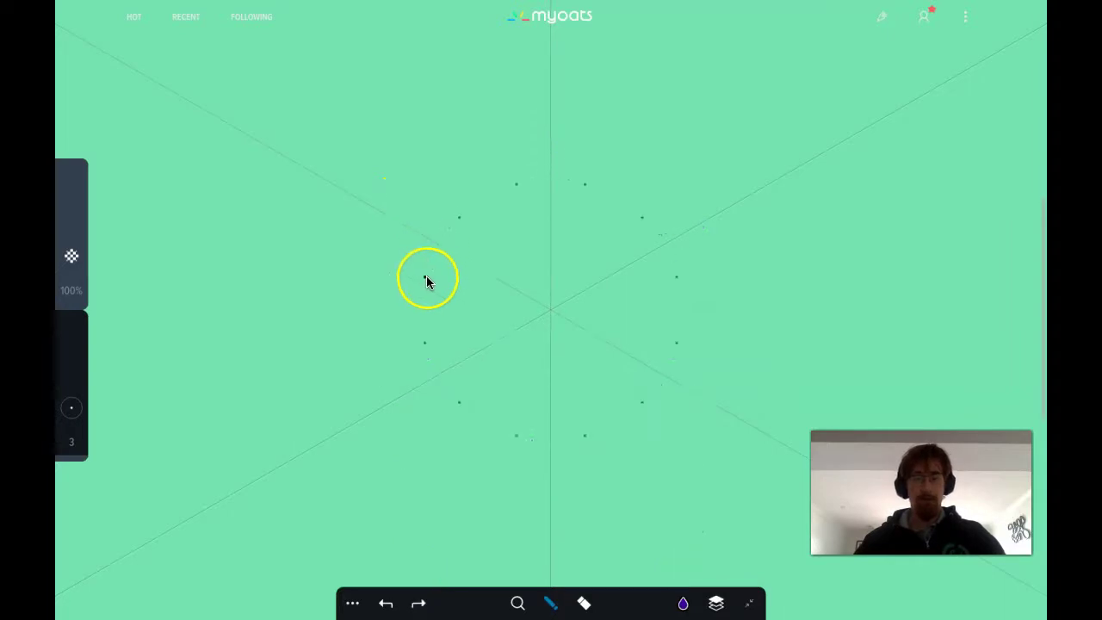
{"action": "left_click_drag", "start_coordinate": [455, 256], "coordinate": [456, 148]}
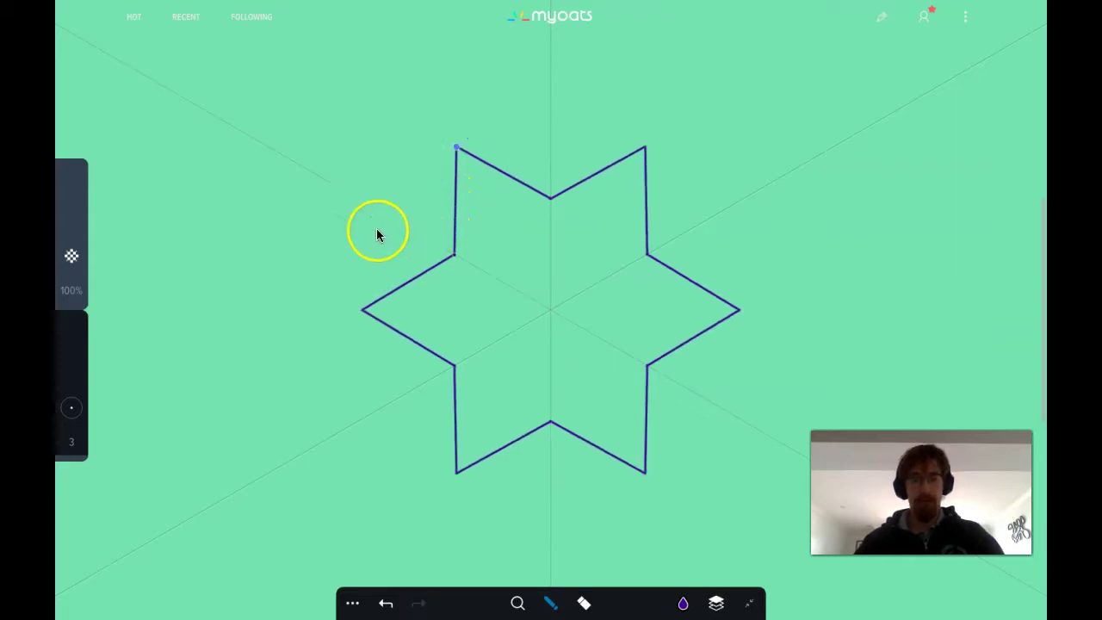
{"action": "left_click_drag", "start_coordinate": [391, 216], "coordinate": [473, 352]}
Undo the last line drawn outside the stars and turn off mirroring in the symmetry options
{"action": "left_click", "coordinate": [354, 602]}
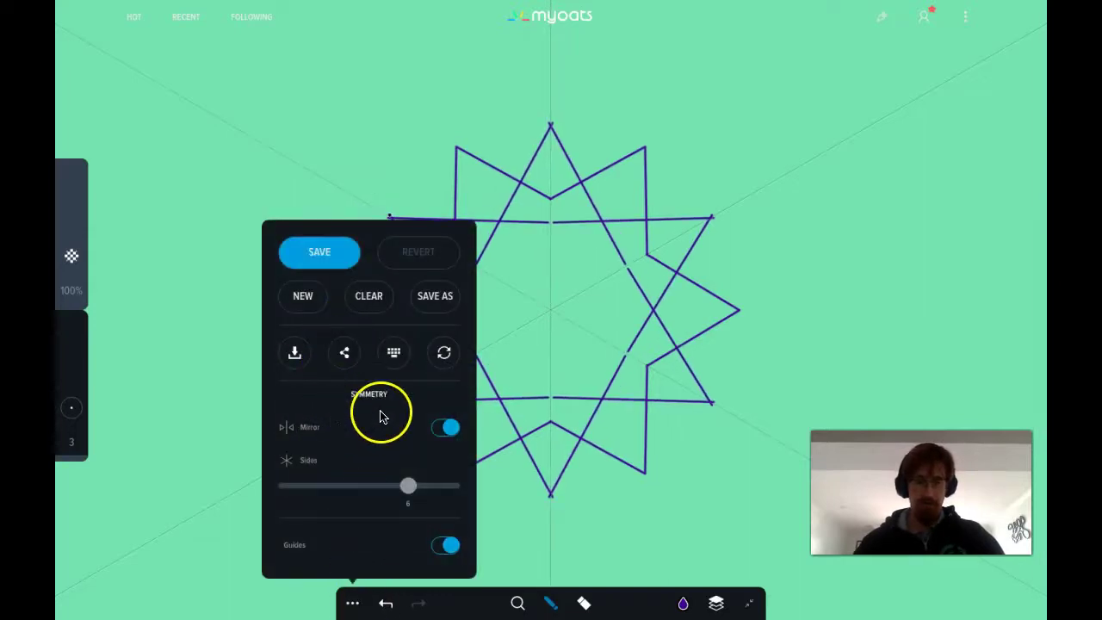
{"action": "mouse_move", "coordinate": [361, 191]}
{"action": "left_mouse_down"}
{"action": "mouse_move", "coordinate": [424, 86]}
{"action": "mouse_move", "coordinate": [421, 99]}
{"action": "left_mouse_up"}
{"action": "left_click", "coordinate": [353, 602]}
{"action": "left_click", "coordinate": [227, 278]}
{"action": "key", "text": "ctrl+z"}
{"action": "left_click", "coordinate": [352, 602]}
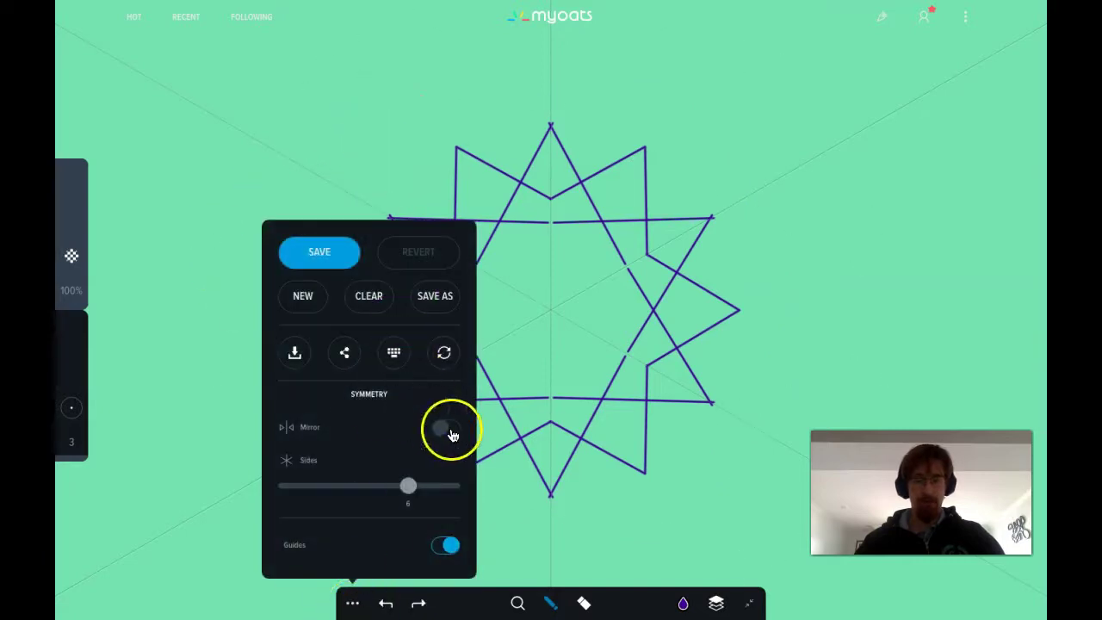
{"action": "left_click", "coordinate": [449, 428]}
Draw connected straight lines outside the stars without mirroring to form a pinwheel-shaped outline
{"action": "left_click", "coordinate": [425, 192]}
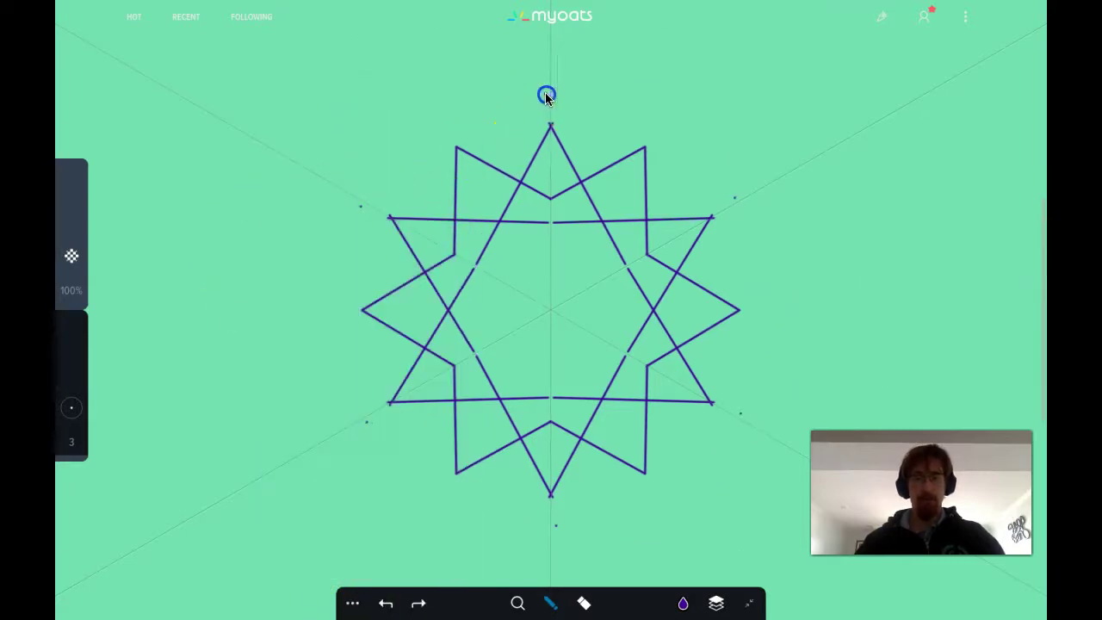
{"action": "mouse_move", "coordinate": [497, 86]}
{"action": "left_mouse_down"}
{"action": "mouse_move", "coordinate": [332, 66]}
{"action": "mouse_move", "coordinate": [278, 98]}
{"action": "mouse_move", "coordinate": [250, 136]}
{"action": "mouse_move", "coordinate": [322, 184]}
{"action": "mouse_move", "coordinate": [293, 144]}
{"action": "mouse_move", "coordinate": [267, 147]}
{"action": "left_mouse_up"}
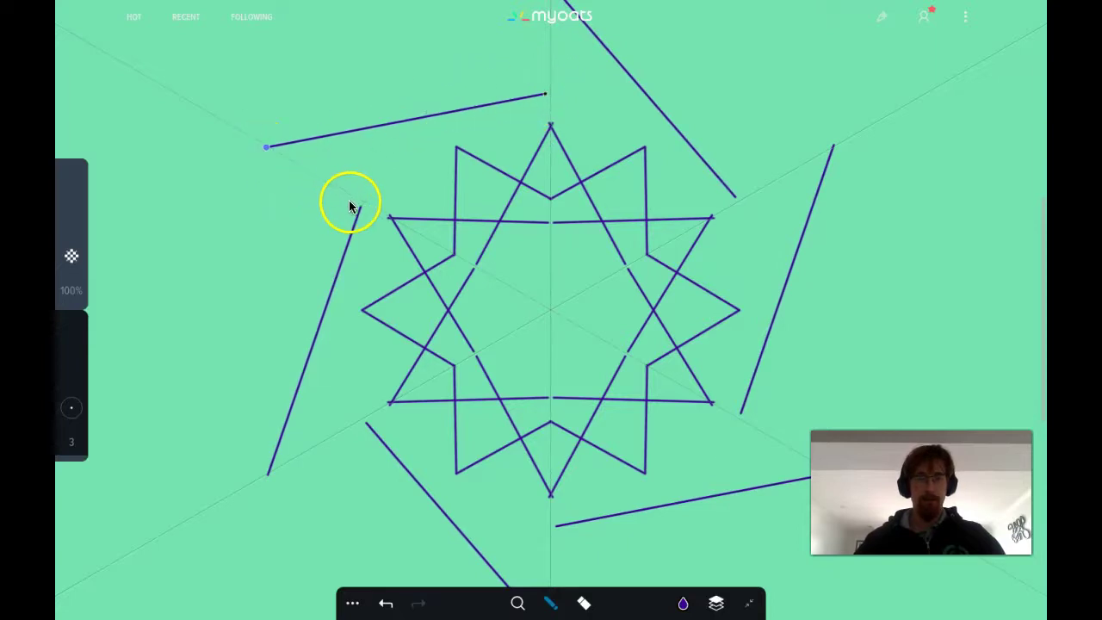
{"action": "left_click_drag", "start_coordinate": [350, 200], "coordinate": [268, 150]}
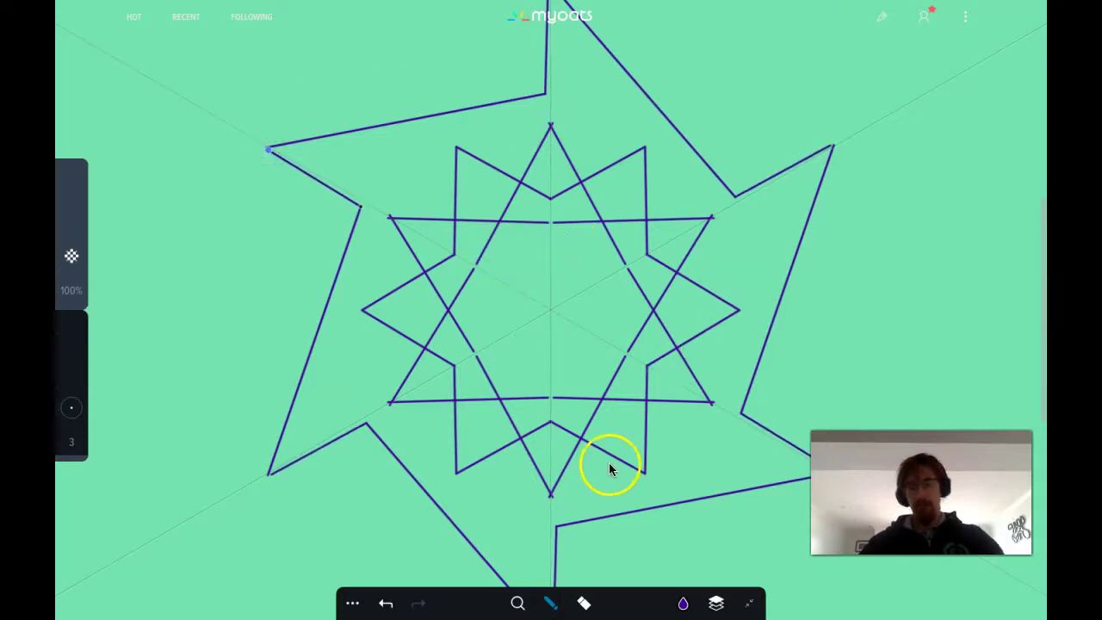
Undo all the straight lines until the canvas is empty
{"action": "key", "text": "ctrl+z"}
{"action": "key", "text": "ctrl+z"}
{"action": "key", "text": "ctrl+z"}
{"action": "key", "text": "ctrl+z"}
{"action": "key", "text": "ctrl+z"}
{"action": "key", "text": "ctrl+z"}
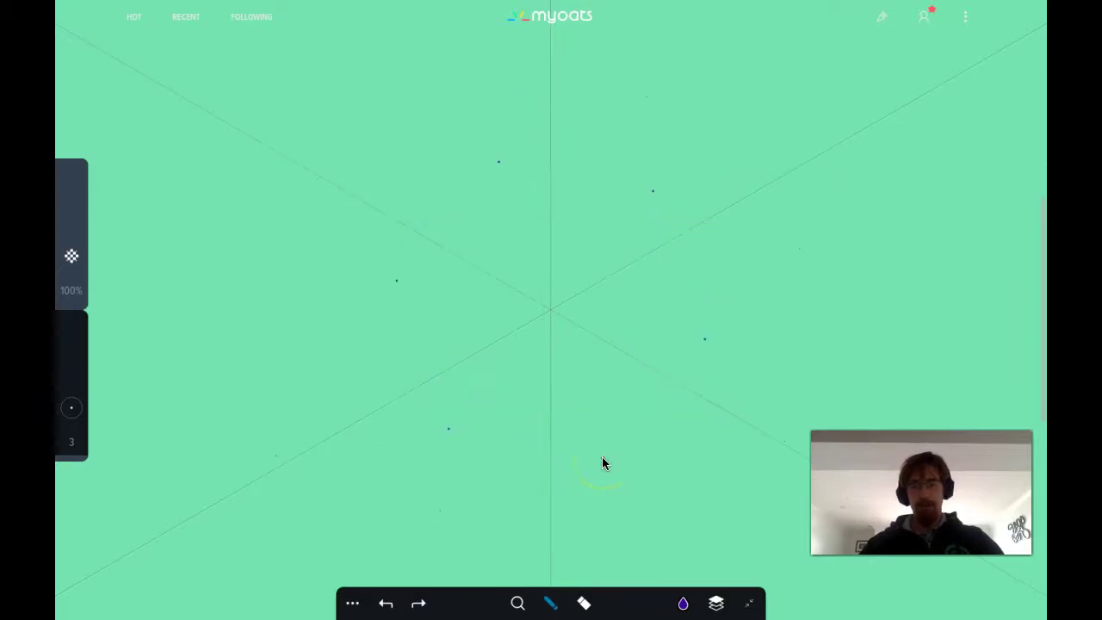
{"action": "left_click", "coordinate": [439, 506]}
{"action": "left_click", "coordinate": [469, 547]}
Switch from the Line tool to the Taper Brush
{"action": "left_click", "coordinate": [560, 609]}
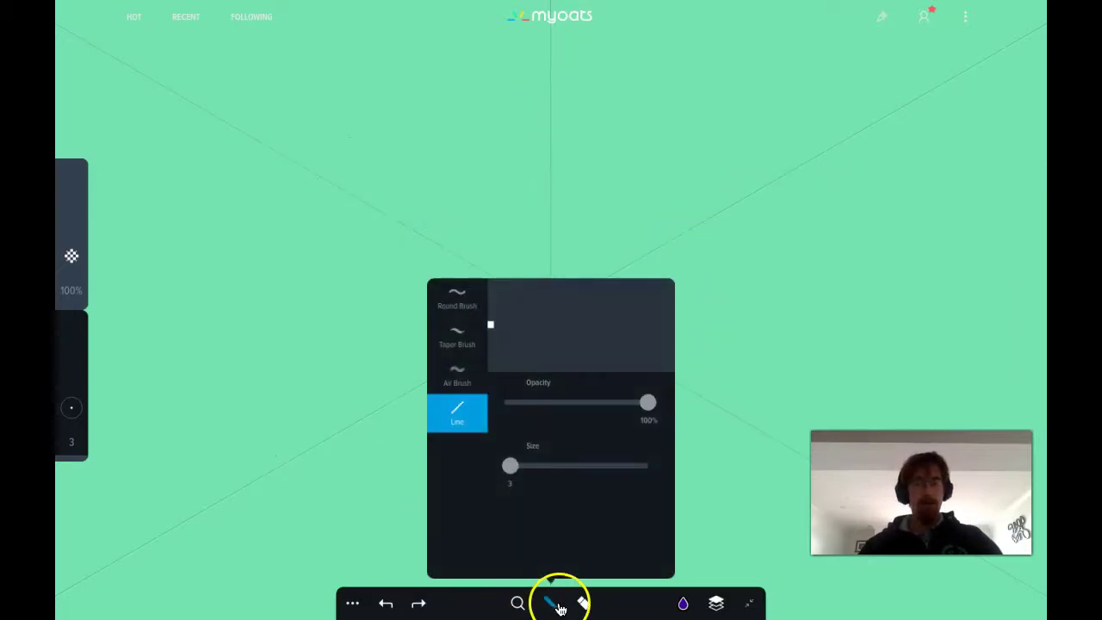
{"action": "left_click", "coordinate": [390, 286]}
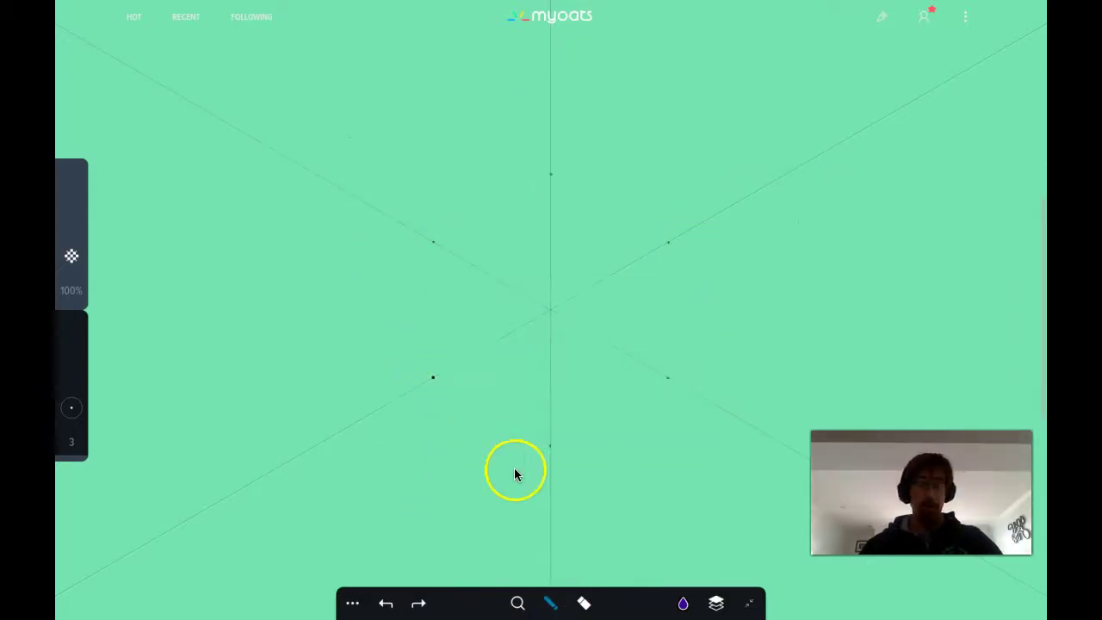
{"action": "left_click", "coordinate": [552, 508]}
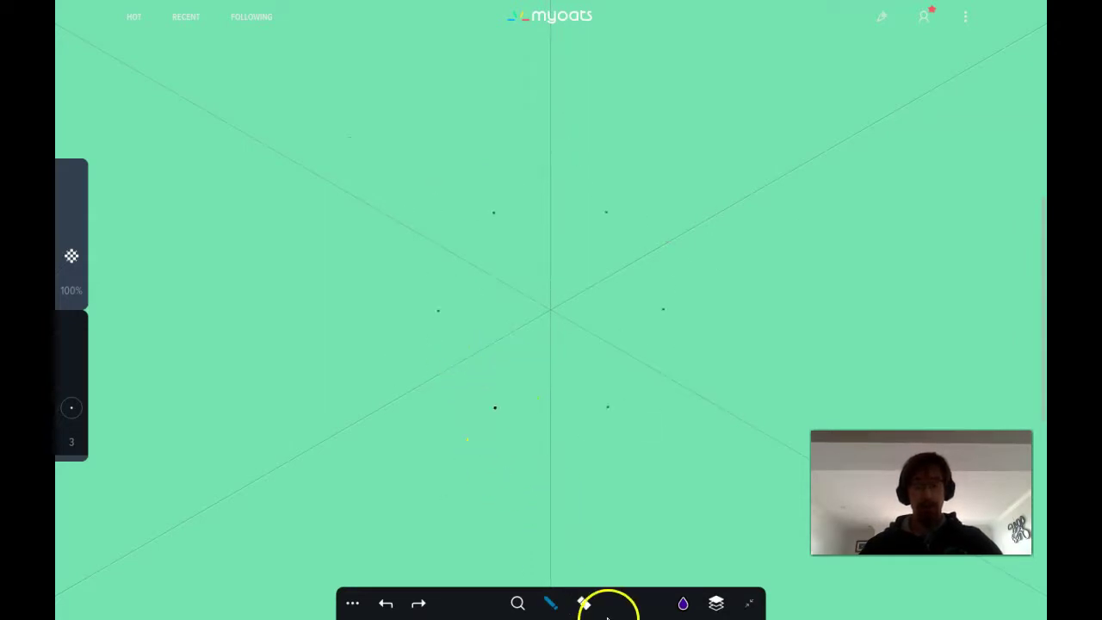
{"action": "left_click", "coordinate": [551, 602]}
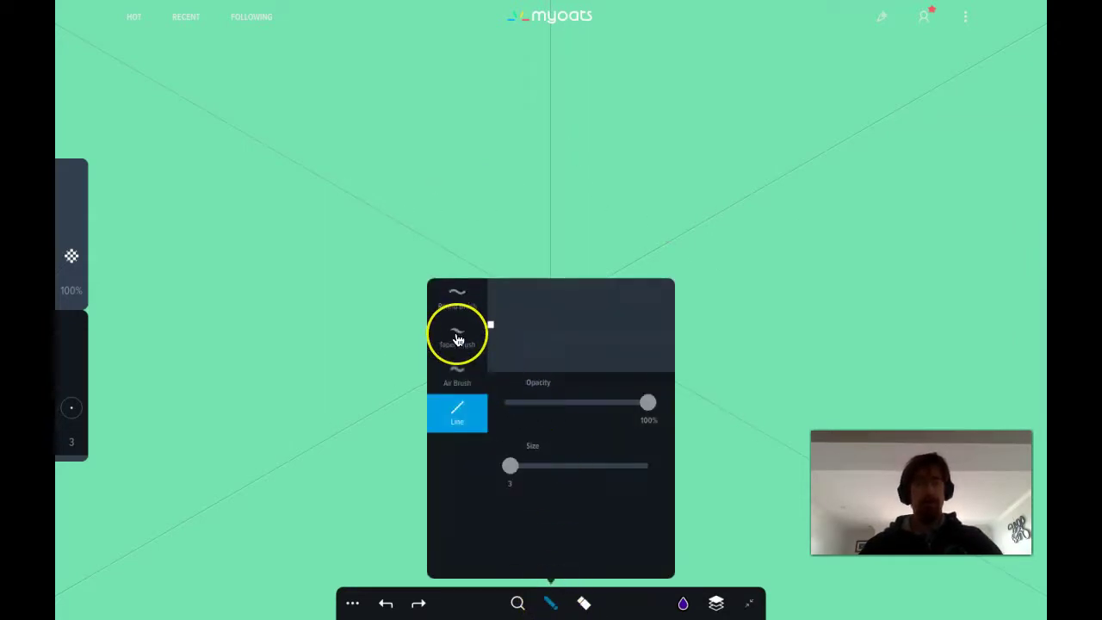
{"action": "left_click", "coordinate": [457, 338]}
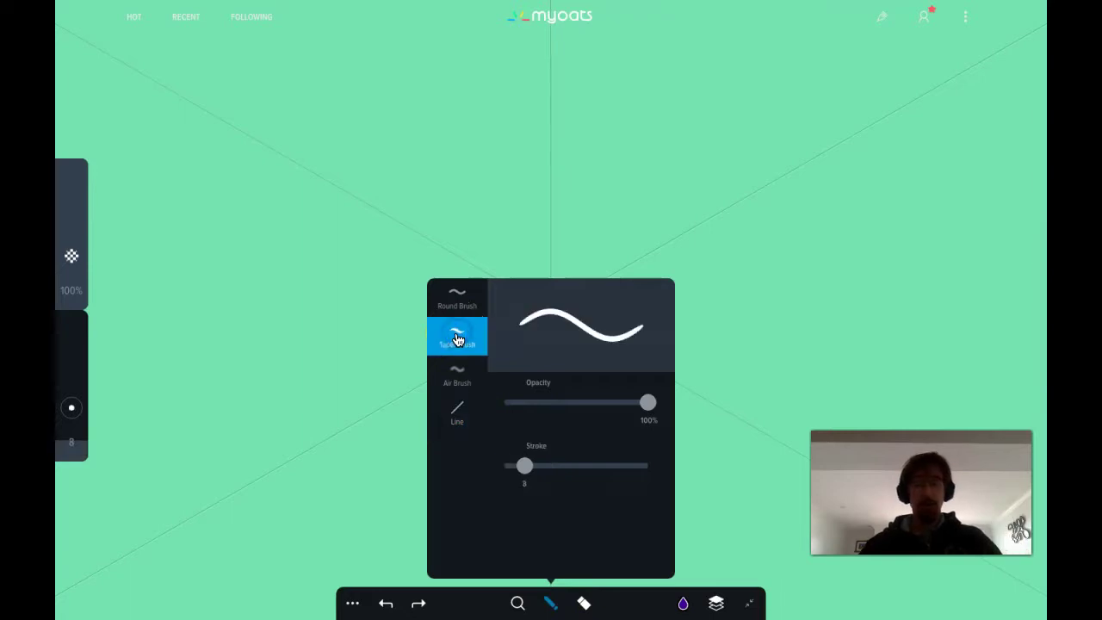
{"action": "left_click", "coordinate": [466, 307]}
{"action": "left_click", "coordinate": [457, 338]}
Try a short Taper Brush stroke near the centre with mirroring off, and undo it
{"action": "left_click", "coordinate": [442, 256]}
{"action": "mouse_move", "coordinate": [445, 253]}
{"action": "left_mouse_down"}
{"action": "mouse_move", "coordinate": [496, 238]}
{"action": "mouse_move", "coordinate": [496, 217]}
{"action": "left_mouse_up"}
{"action": "key", "text": "ctrl+z"}
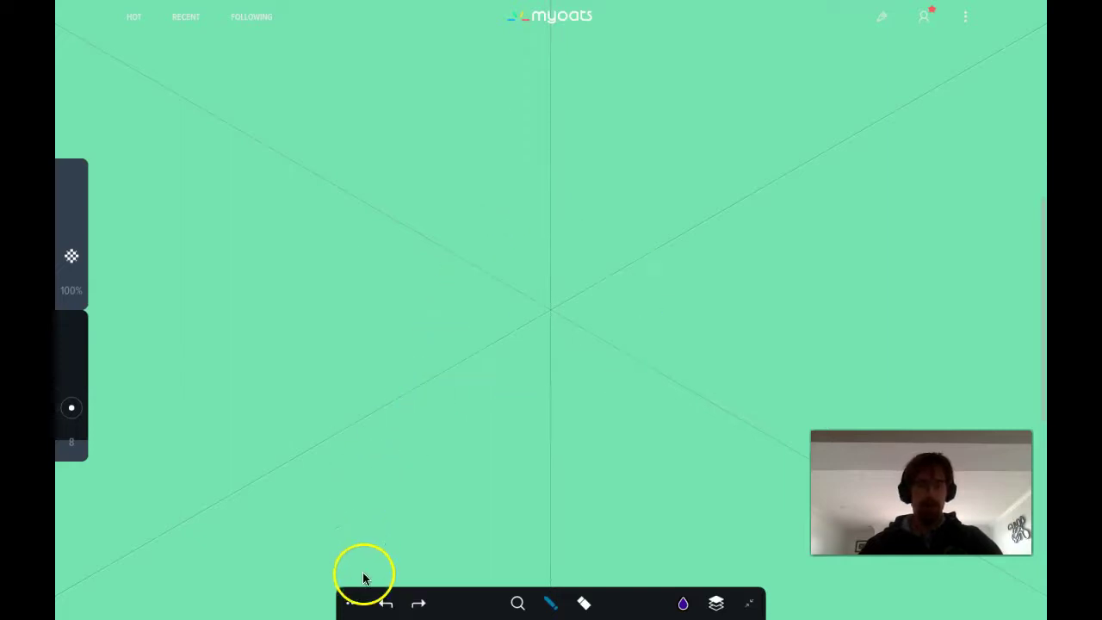
Turn on mirroring in the symmetry options
{"action": "left_click", "coordinate": [352, 602]}
{"action": "left_click", "coordinate": [445, 428]}
{"action": "left_click", "coordinate": [487, 360]}
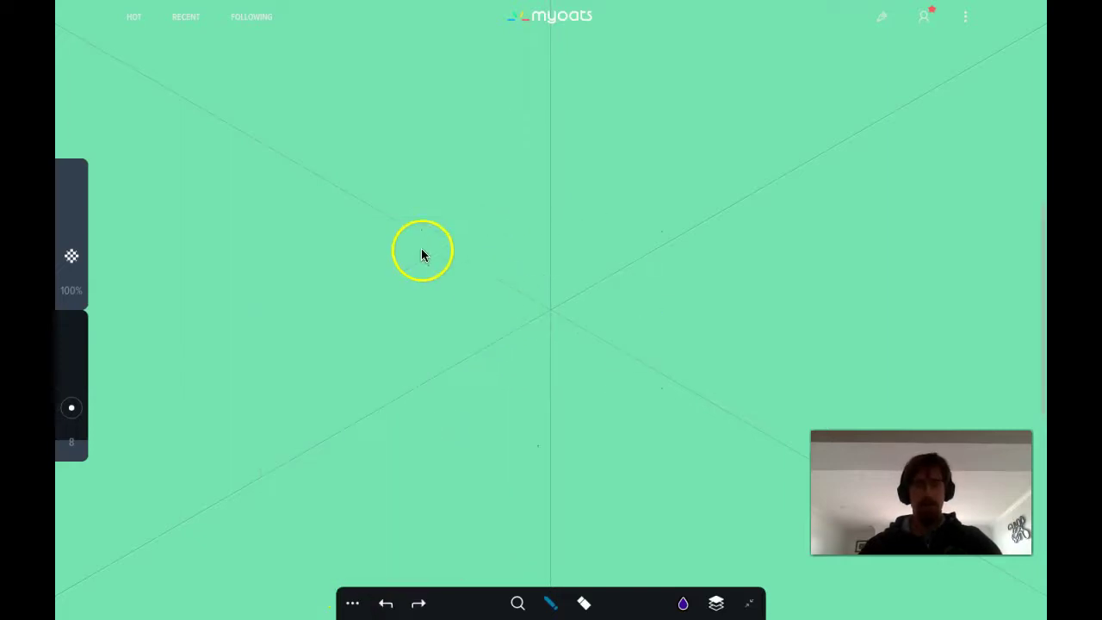
Draw a six-petal flower around the centre with a small circle at each petal's base and a scalloped ring around the flower
{"action": "mouse_move", "coordinate": [482, 270]}
{"action": "left_mouse_down"}
{"action": "mouse_move", "coordinate": [463, 250]}
{"action": "mouse_move", "coordinate": [471, 172]}
{"action": "left_mouse_up"}
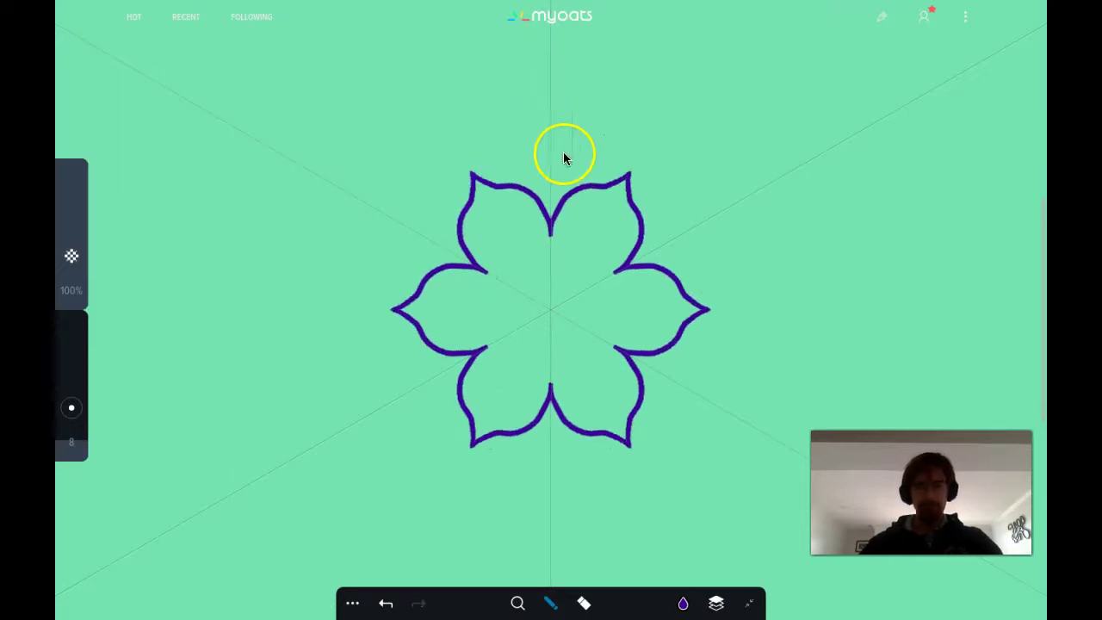
{"action": "mouse_move", "coordinate": [574, 115]}
{"action": "left_mouse_down"}
{"action": "mouse_move", "coordinate": [543, 126]}
{"action": "mouse_move", "coordinate": [524, 117]}
{"action": "mouse_move", "coordinate": [514, 130]}
{"action": "mouse_move", "coordinate": [482, 113]}
{"action": "mouse_move", "coordinate": [472, 133]}
{"action": "mouse_move", "coordinate": [443, 123]}
{"action": "left_mouse_up"}
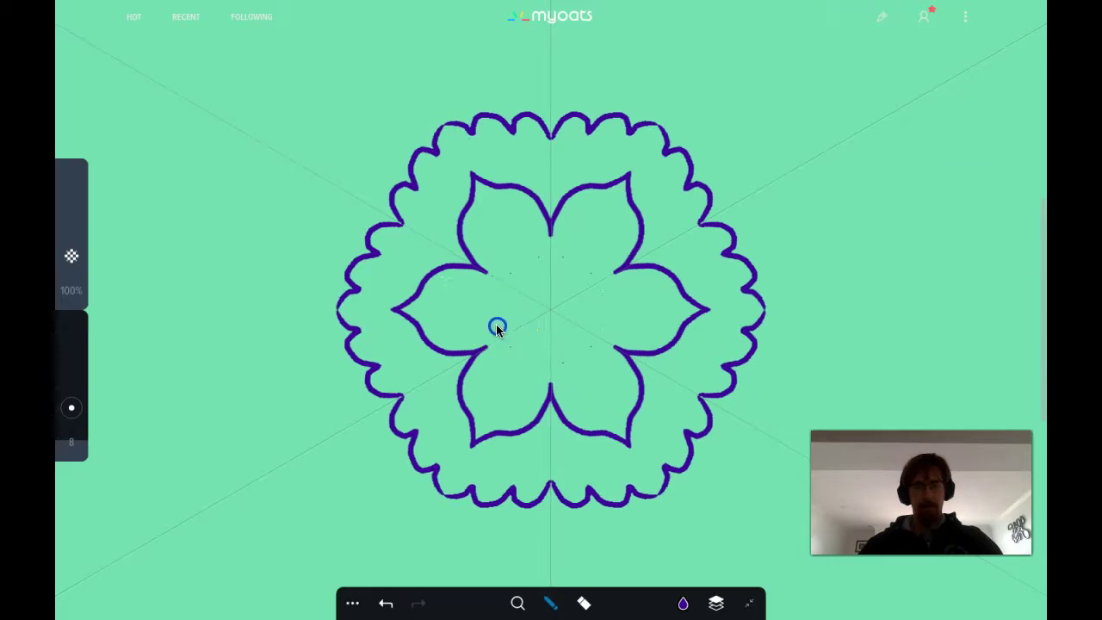
{"action": "mouse_move", "coordinate": [496, 327]}
{"action": "left_mouse_down"}
{"action": "mouse_move", "coordinate": [480, 313]}
{"action": "mouse_move", "coordinate": [496, 297]}
{"action": "mouse_move", "coordinate": [480, 312]}
{"action": "left_mouse_up"}
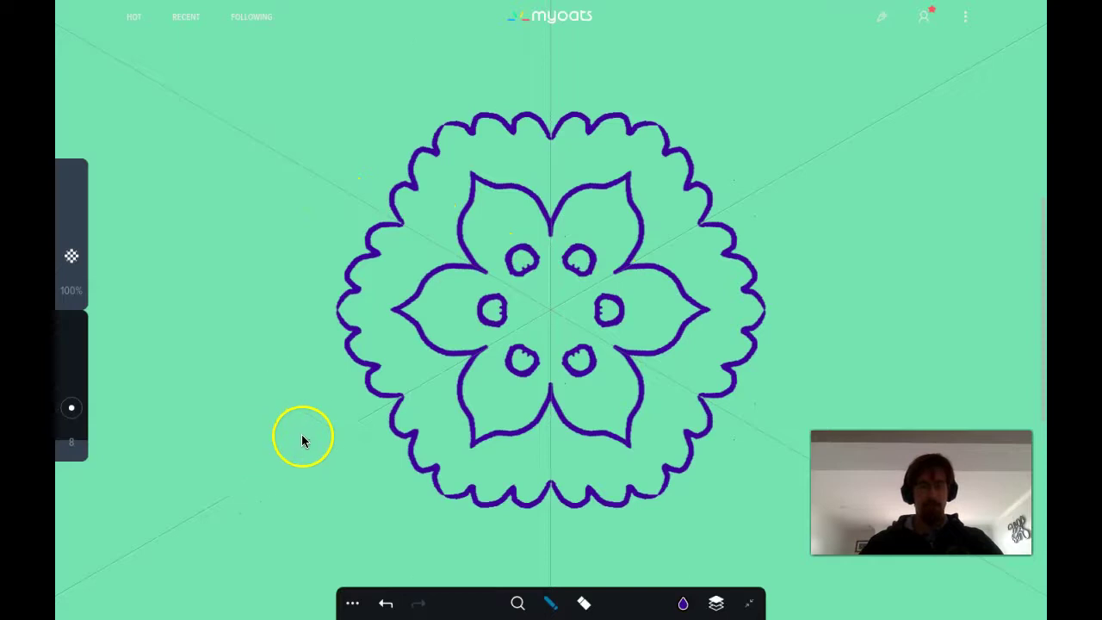
Draw six large rounded lobes around the scalloped ring, with a circle inside each lobe
{"action": "mouse_move", "coordinate": [517, 603]}
{"action": "left_click_drag", "start_coordinate": [516, 558], "coordinate": [517, 555]}
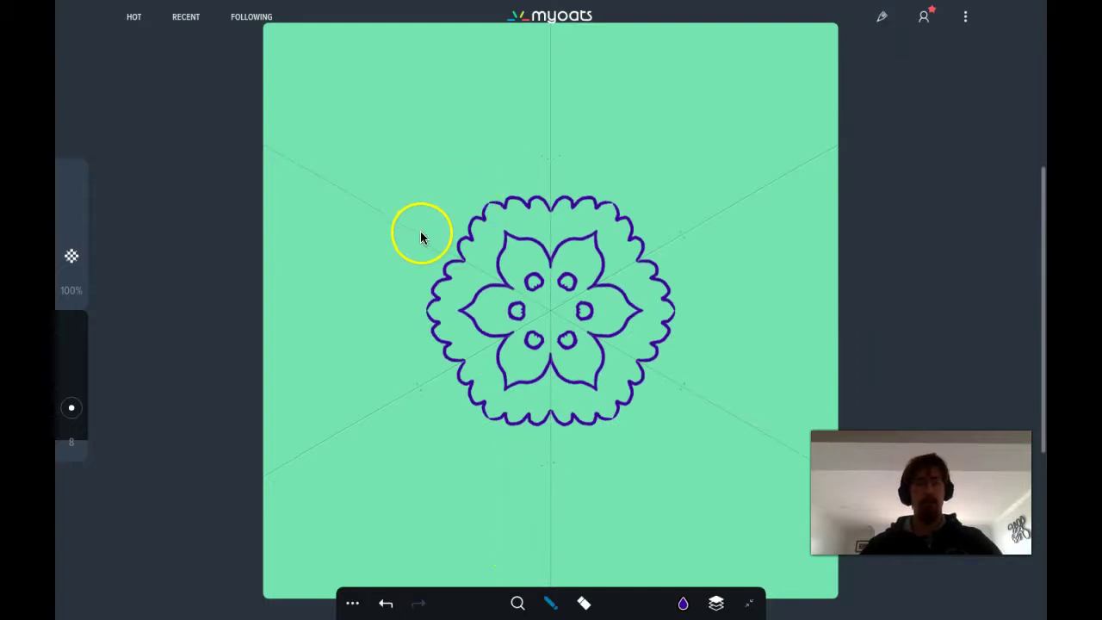
{"action": "mouse_move", "coordinate": [418, 239]}
{"action": "left_mouse_down"}
{"action": "mouse_move", "coordinate": [418, 178]}
{"action": "mouse_move", "coordinate": [451, 138]}
{"action": "left_mouse_up"}
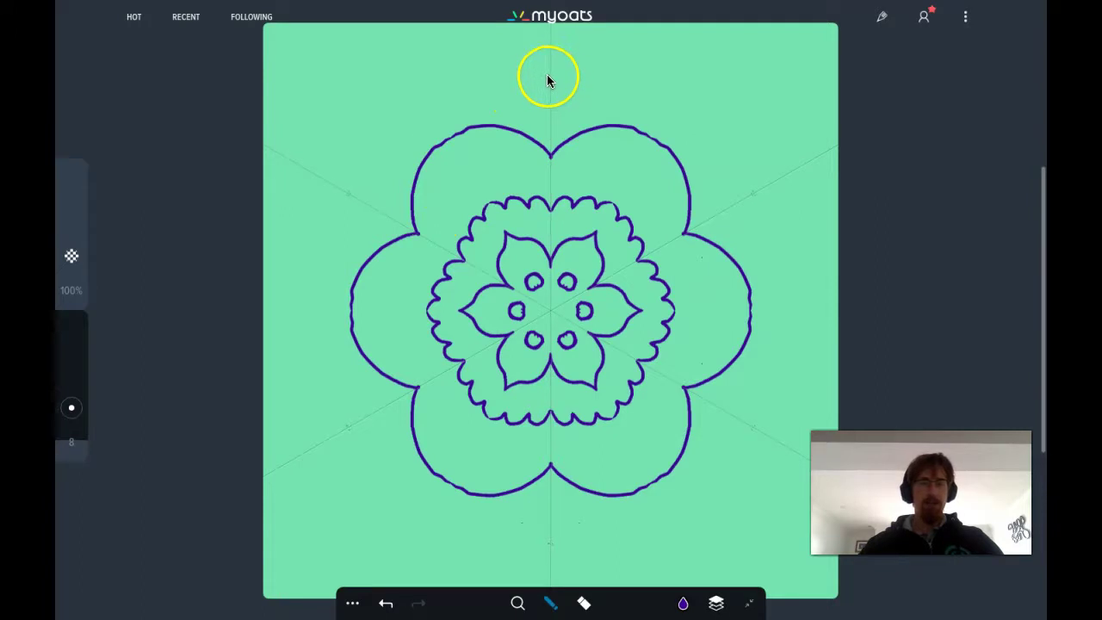
{"action": "mouse_move", "coordinate": [491, 164]}
{"action": "left_mouse_down"}
{"action": "mouse_move", "coordinate": [461, 151]}
{"action": "mouse_move", "coordinate": [447, 170]}
{"action": "mouse_move", "coordinate": [455, 190]}
{"action": "mouse_move", "coordinate": [487, 191]}
{"action": "left_mouse_up"}
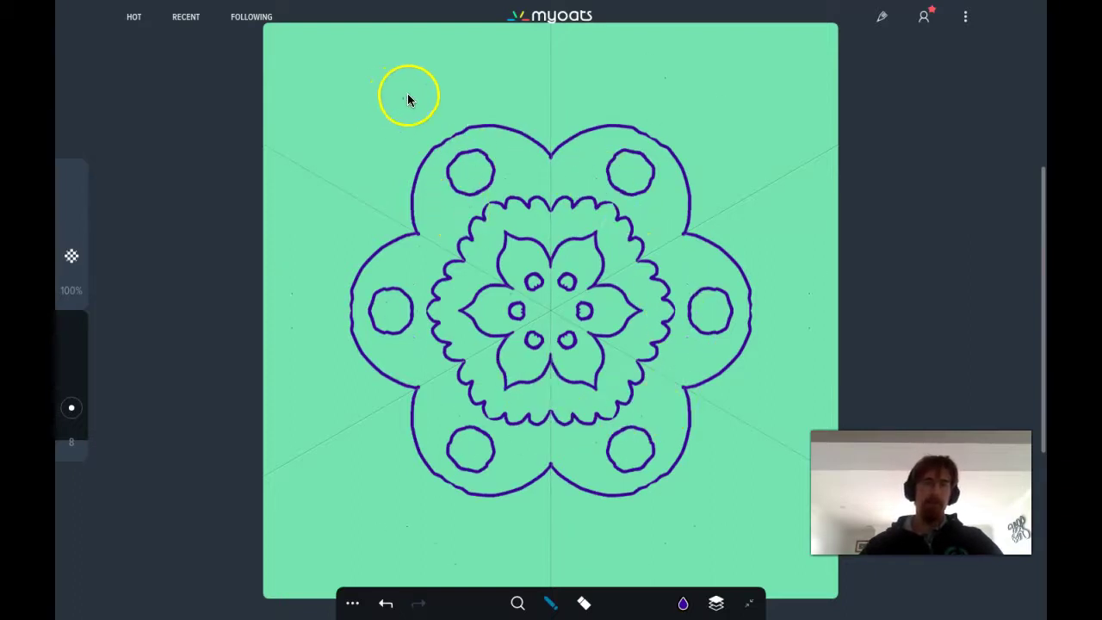
Try adding a mirrored heart outside each large lobe, and undo it
{"action": "mouse_move", "coordinate": [429, 63]}
{"action": "left_mouse_down"}
{"action": "mouse_move", "coordinate": [418, 83]}
{"action": "mouse_move", "coordinate": [381, 96]}
{"action": "mouse_move", "coordinate": [440, 120]}
{"action": "left_mouse_up"}
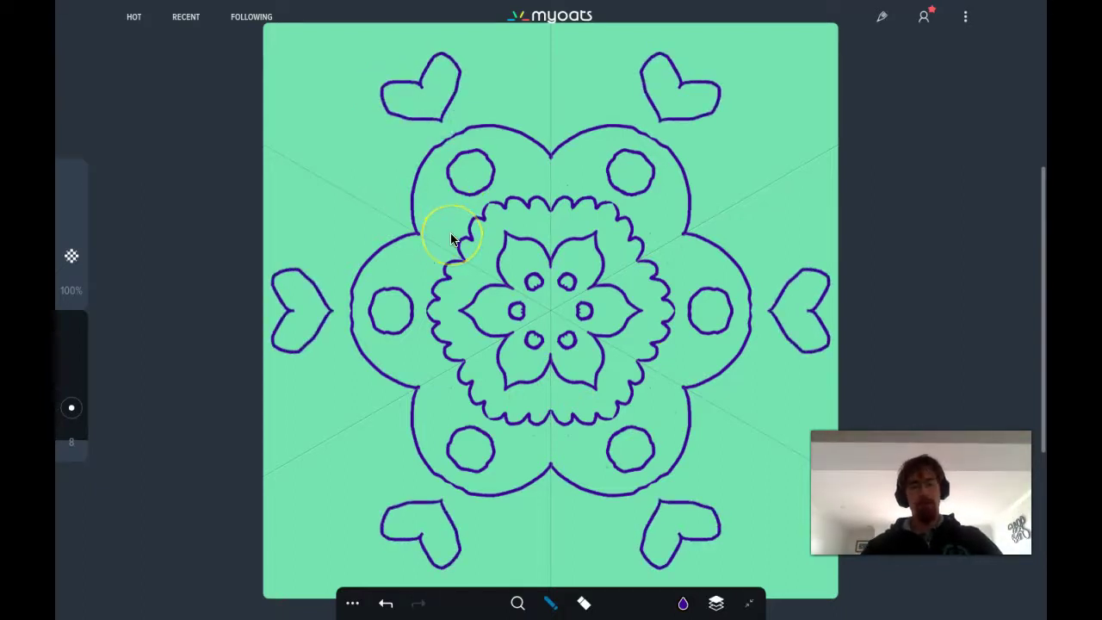
{"action": "key", "text": "ctrl+z"}
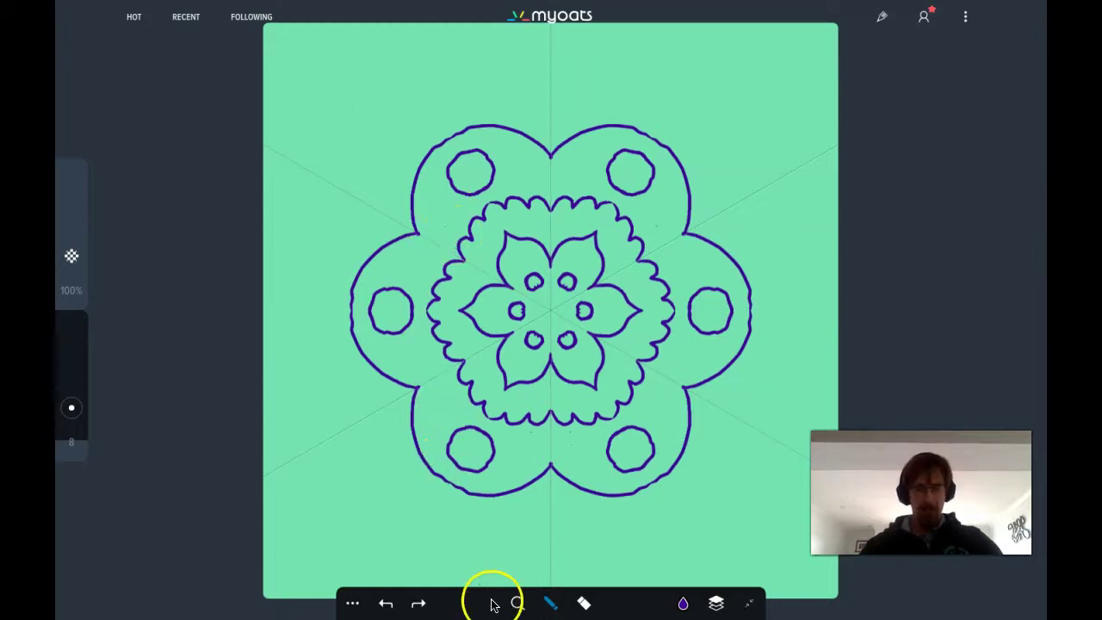
Turn off mirroring in the symmetry options while keeping 6 sides
{"action": "left_click", "coordinate": [358, 605]}
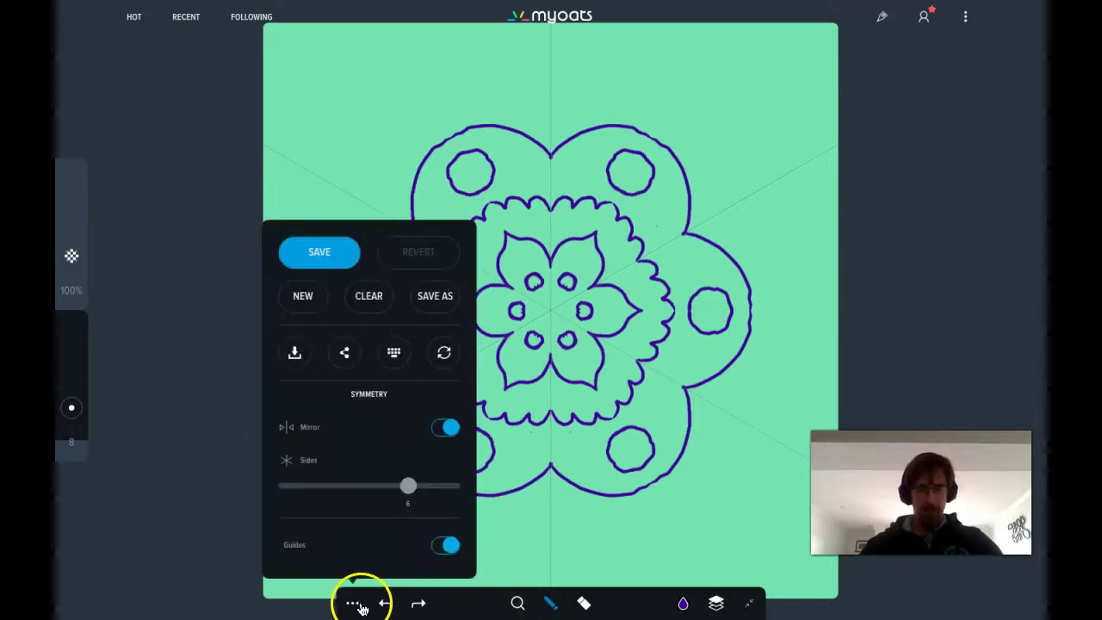
{"action": "left_click", "coordinate": [440, 434]}
{"action": "left_click", "coordinate": [467, 129]}
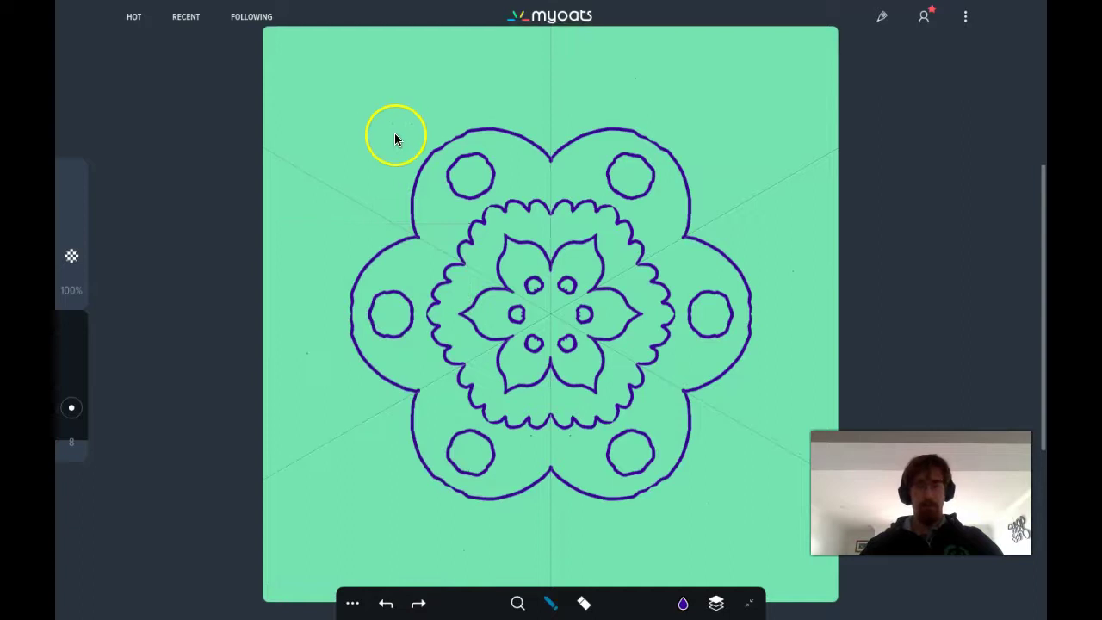
{"action": "scroll", "coordinate": [413, 172], "scroll_direction": "up", "scroll_amount": 1}
{"action": "scroll", "coordinate": [421, 207], "scroll_direction": "down", "scroll_amount": 1}
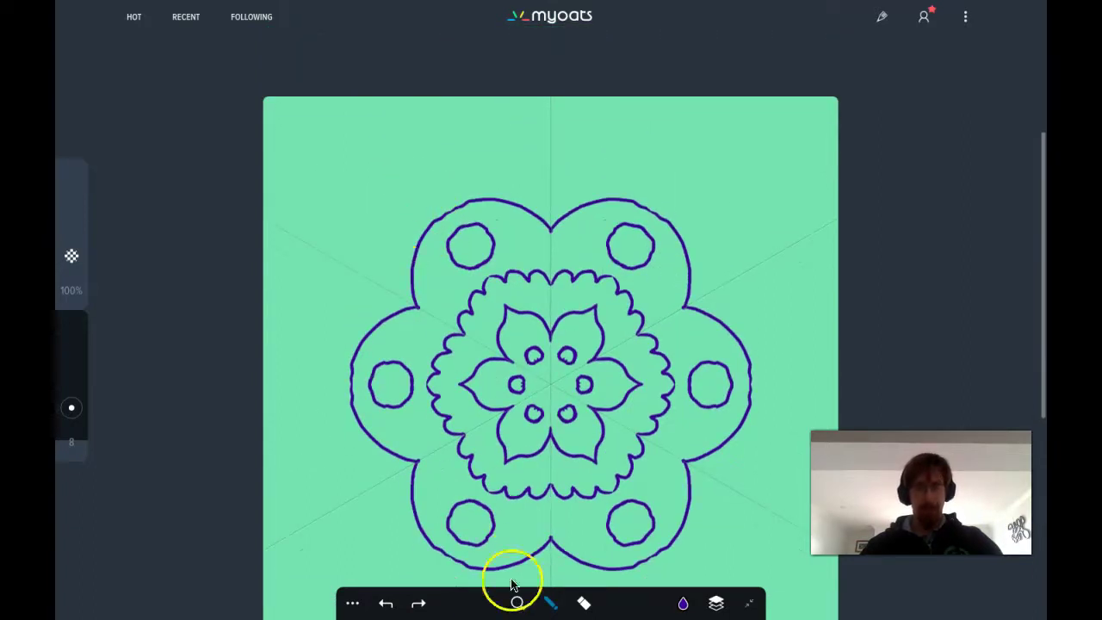
Draw a small unmirrored bee with a striped body, head, wing and two antennae outside the upper-left lobe
{"action": "left_click", "coordinate": [518, 604]}
{"action": "left_click_drag", "start_coordinate": [522, 608], "coordinate": [524, 495]}
{"action": "left_click_drag", "start_coordinate": [419, 187], "coordinate": [530, 303]}
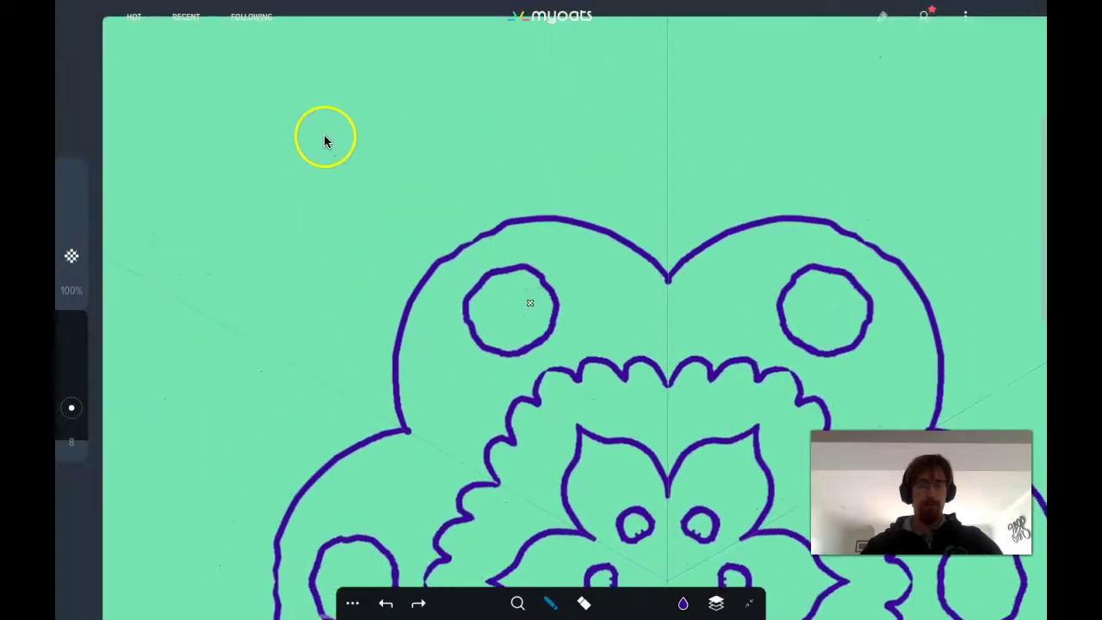
{"action": "mouse_move", "coordinate": [341, 130]}
{"action": "left_mouse_down"}
{"action": "mouse_move", "coordinate": [376, 164]}
{"action": "mouse_move", "coordinate": [428, 140]}
{"action": "mouse_move", "coordinate": [439, 113]}
{"action": "left_mouse_up"}
{"action": "key", "text": "ctrl+z"}
{"action": "mouse_move", "coordinate": [425, 84]}
{"action": "left_mouse_down"}
{"action": "mouse_move", "coordinate": [414, 87]}
{"action": "mouse_move", "coordinate": [423, 86]}
{"action": "mouse_move", "coordinate": [415, 121]}
{"action": "left_mouse_up"}
{"action": "mouse_move", "coordinate": [414, 94]}
{"action": "left_mouse_down"}
{"action": "mouse_move", "coordinate": [434, 118]}
{"action": "mouse_move", "coordinate": [383, 63]}
{"action": "mouse_move", "coordinate": [407, 80]}
{"action": "left_mouse_up"}
{"action": "mouse_move", "coordinate": [417, 129]}
{"action": "left_mouse_down"}
{"action": "mouse_move", "coordinate": [442, 135]}
{"action": "mouse_move", "coordinate": [435, 122]}
{"action": "left_mouse_up"}
{"action": "left_click_drag", "start_coordinate": [428, 82], "coordinate": [427, 57]}
{"action": "left_click_drag", "start_coordinate": [439, 93], "coordinate": [450, 81]}
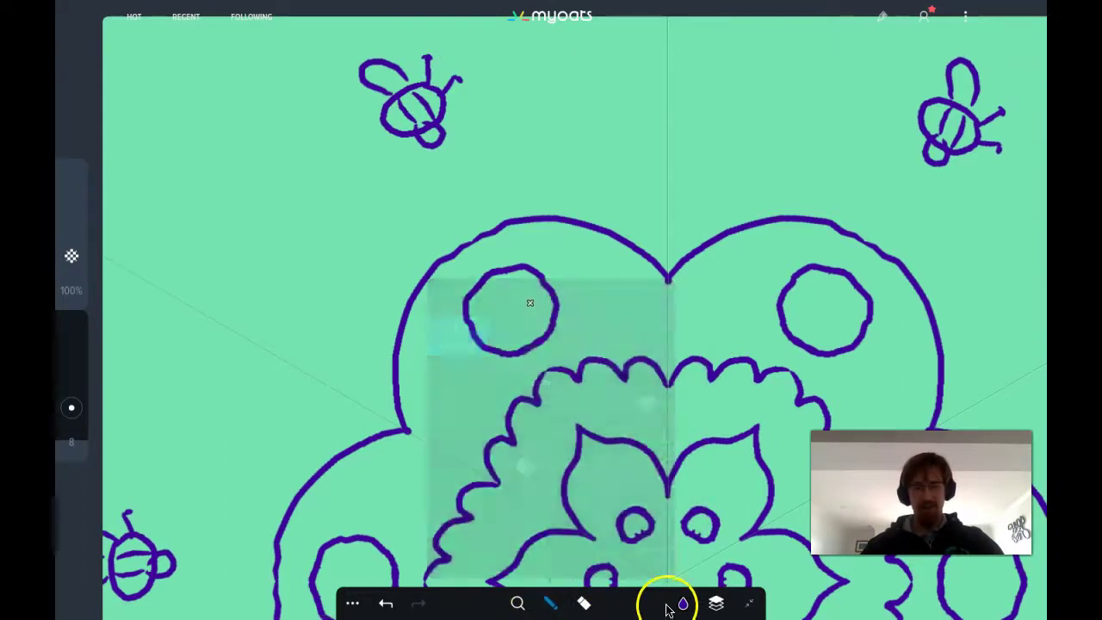
Choose a bright yellow colour and trace a yellow outline inside the bee's body
{"action": "mouse_move", "coordinate": [671, 611]}
{"action": "left_click", "coordinate": [682, 419]}
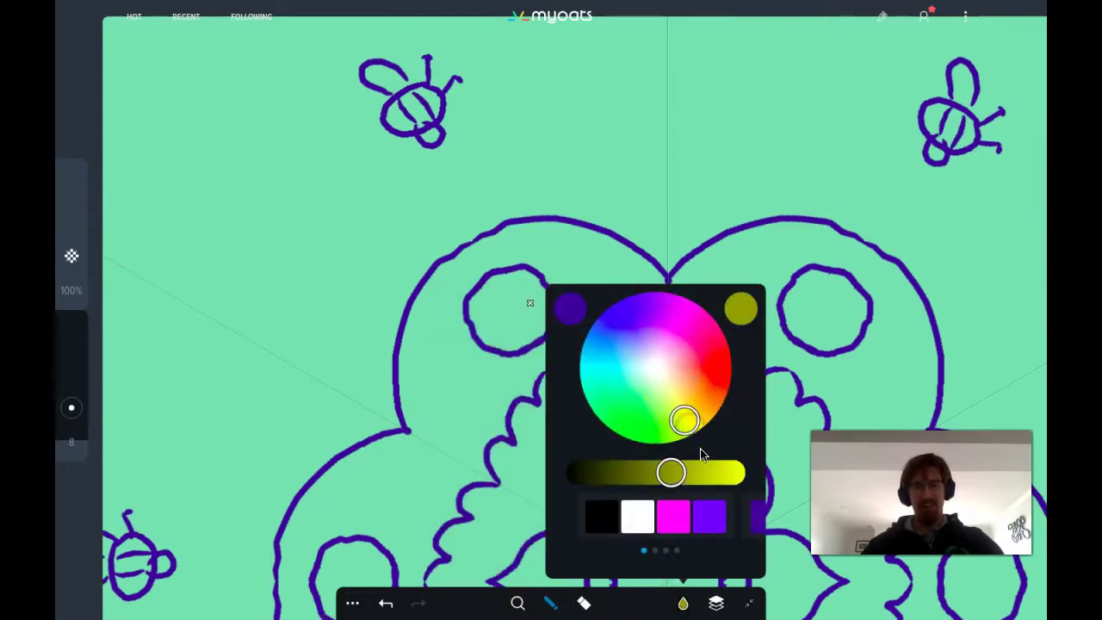
{"action": "left_click_drag", "start_coordinate": [703, 471], "coordinate": [732, 472]}
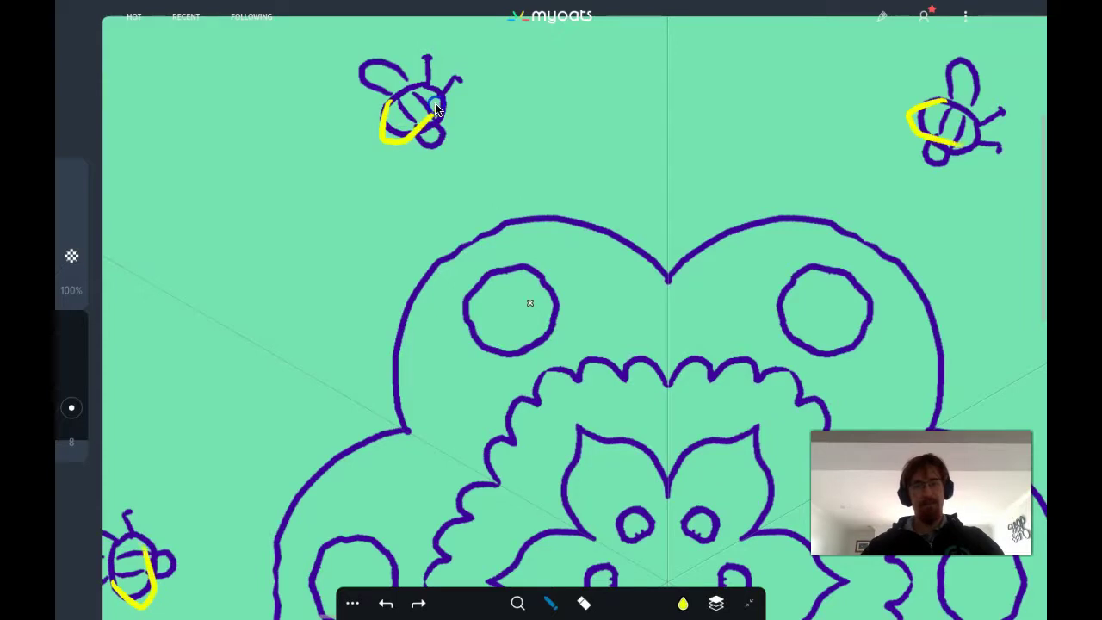
{"action": "key", "text": "ctrl+z"}
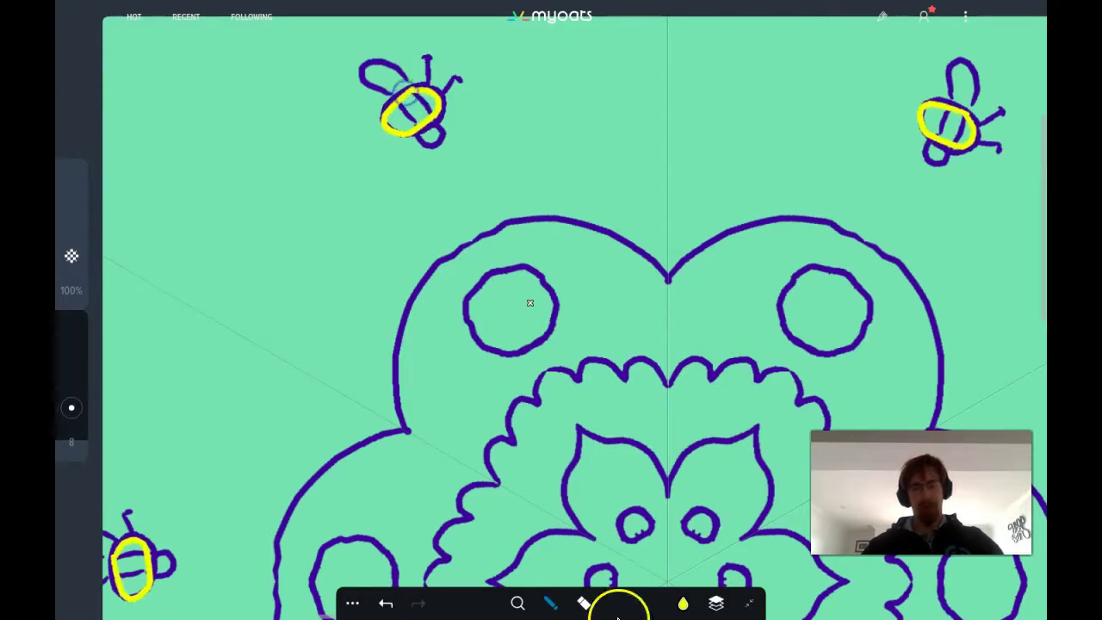
Change the brush colour to black and draw two black stripes across the bee's body
{"action": "left_click", "coordinate": [684, 604]}
{"action": "left_click_drag", "start_coordinate": [649, 473], "coordinate": [501, 461]}
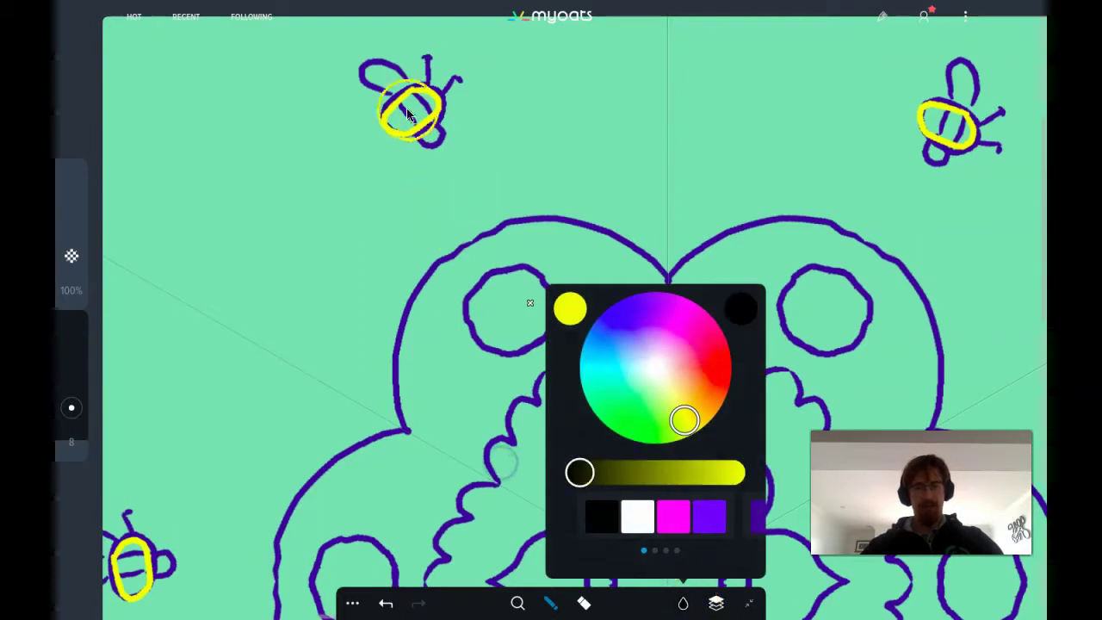
{"action": "left_click_drag", "start_coordinate": [403, 101], "coordinate": [412, 108]}
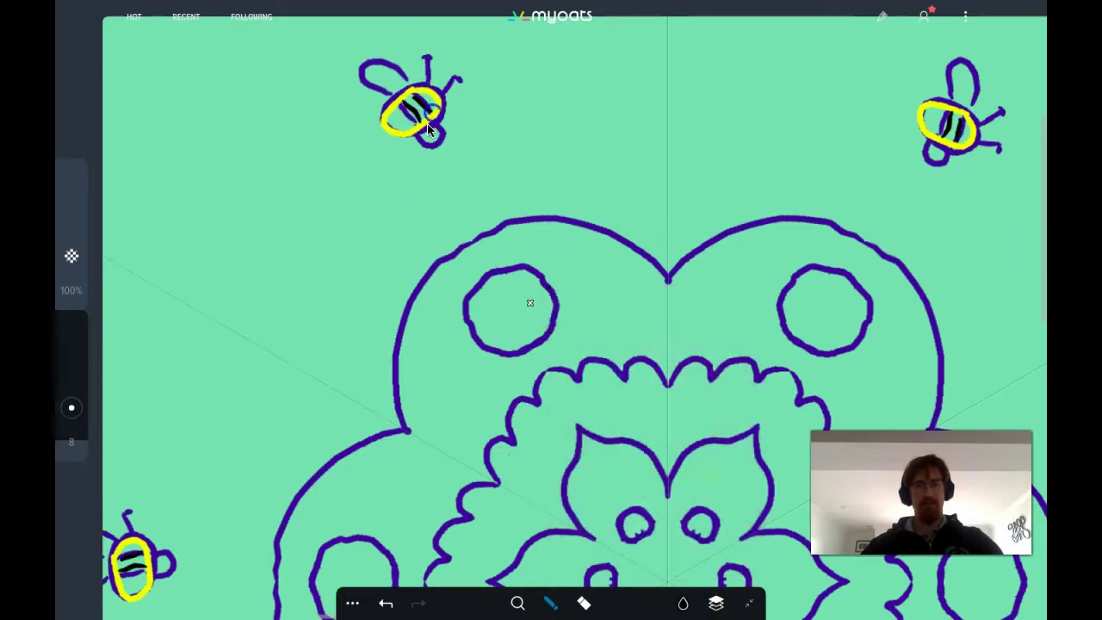
Zoom out and bring the whole canvas into view to examine the complete mandala
{"action": "left_click", "coordinate": [517, 602]}
{"action": "left_click_drag", "start_coordinate": [519, 495], "coordinate": [513, 568]}
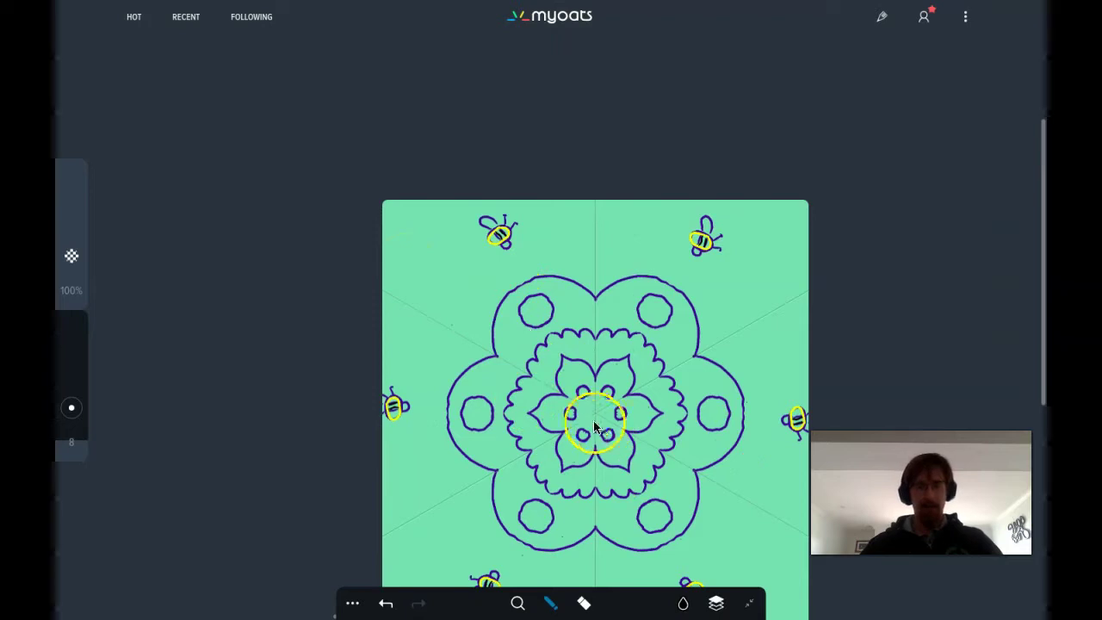
{"action": "scroll", "coordinate": [587, 420], "scroll_direction": "down", "scroll_amount": 1}
{"action": "scroll", "coordinate": [584, 422], "scroll_direction": "down", "scroll_amount": 5}
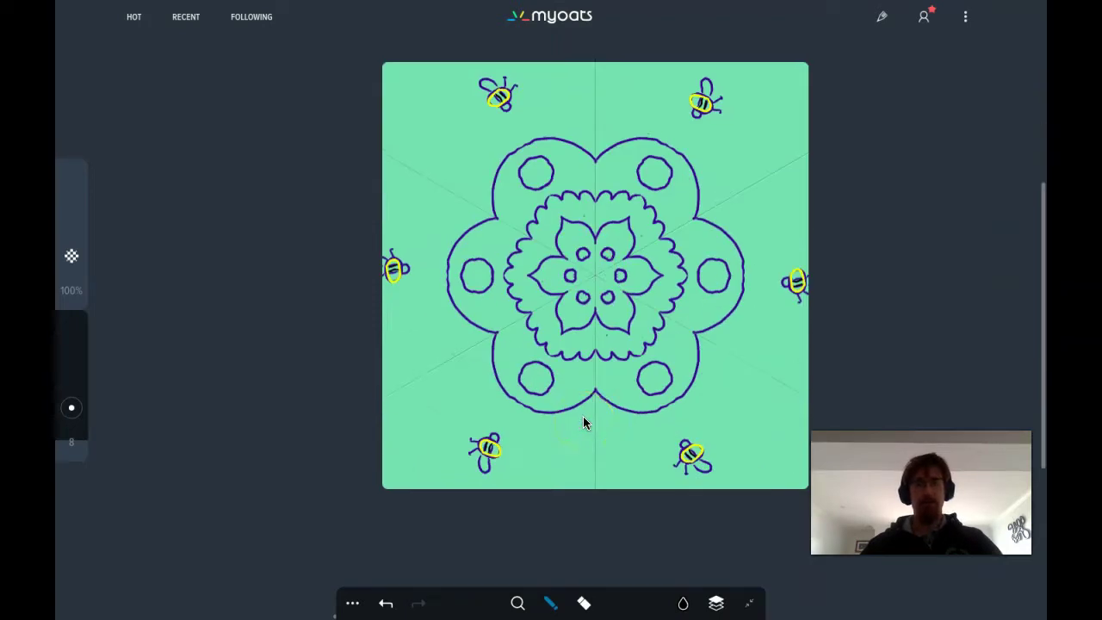
Change the brush colour back to the dark purple used for the mandala outlines
{"action": "scroll", "coordinate": [584, 422], "scroll_direction": "up", "scroll_amount": 1}
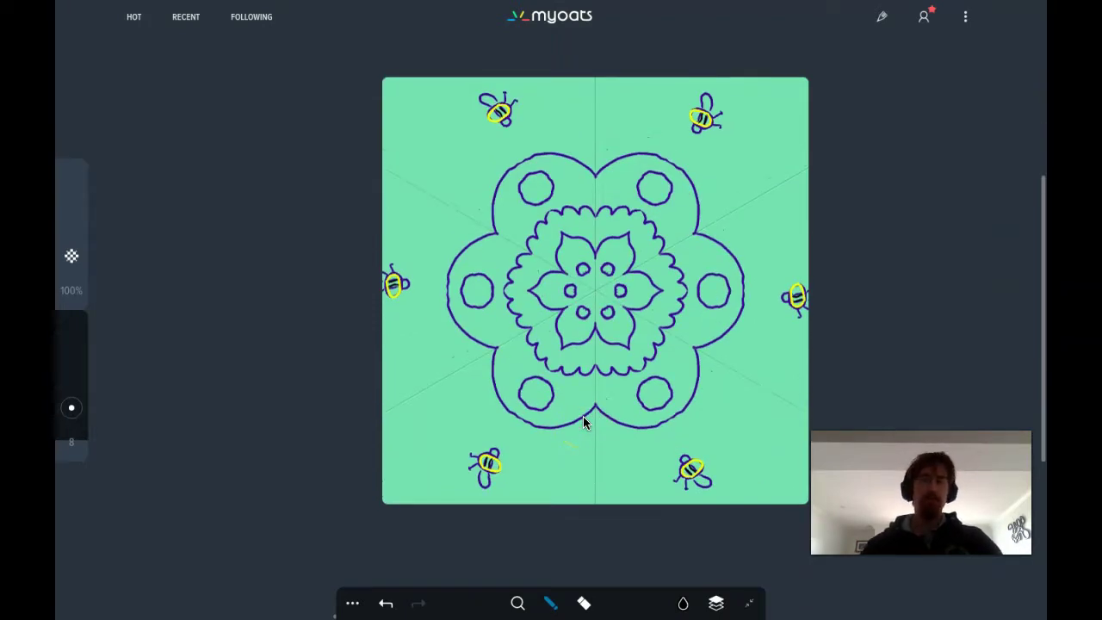
{"action": "scroll", "coordinate": [582, 416], "scroll_direction": "up", "scroll_amount": 5}
{"action": "scroll", "coordinate": [583, 426], "scroll_direction": "down", "scroll_amount": 3}
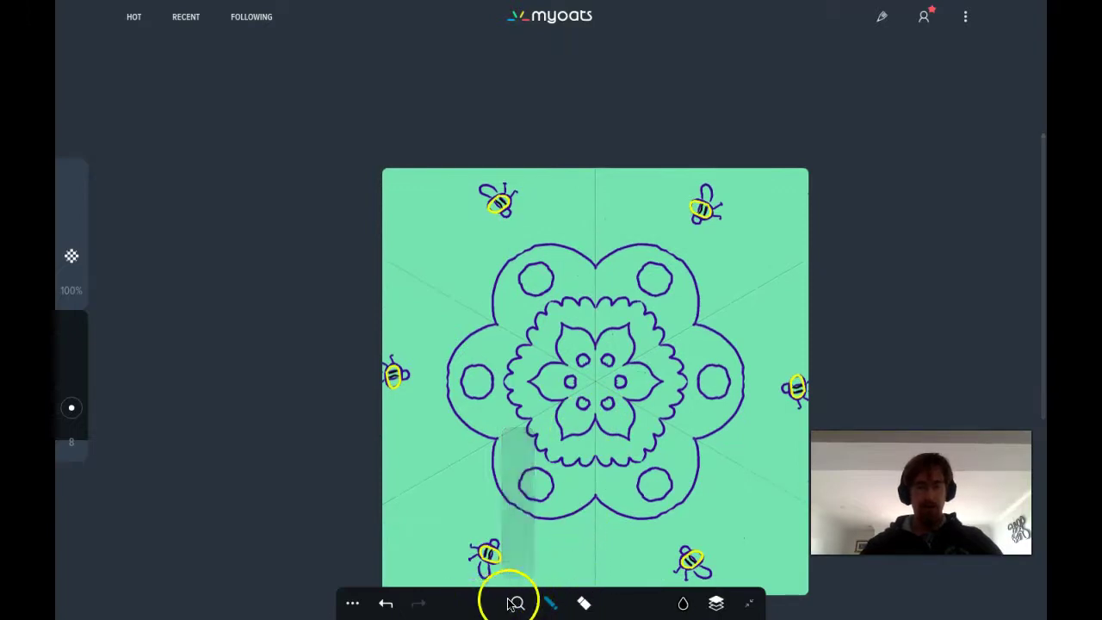
{"action": "left_click", "coordinate": [548, 602]}
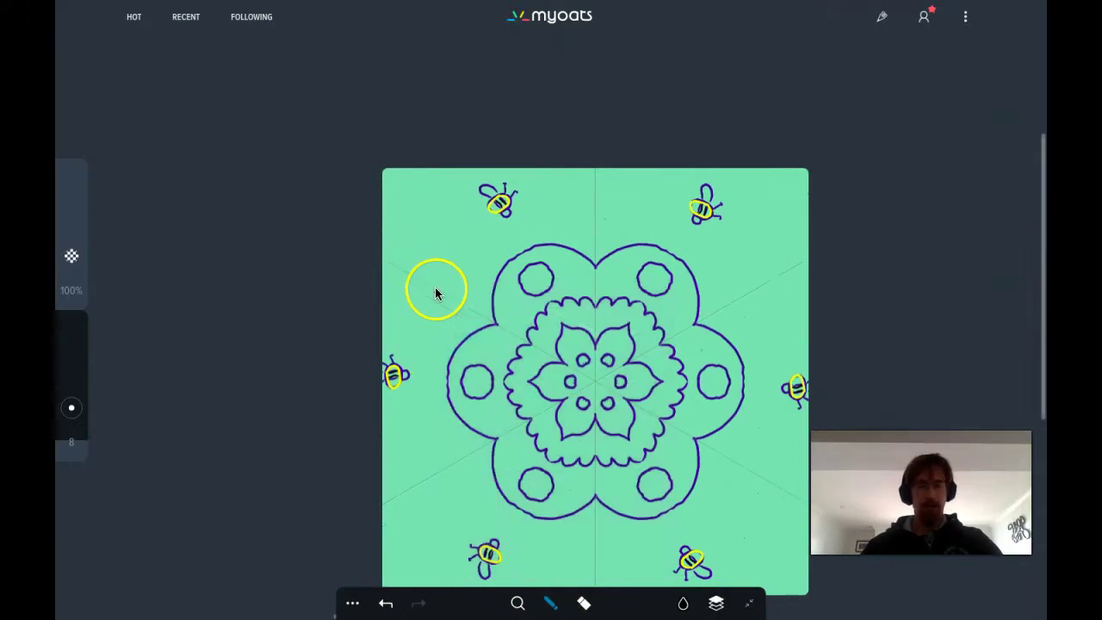
{"action": "left_click", "coordinate": [682, 606]}
{"action": "left_click", "coordinate": [682, 606]}
{"action": "left_click", "coordinate": [684, 598]}
{"action": "left_click", "coordinate": [684, 598]}
{"action": "left_click", "coordinate": [684, 598]}
{"action": "left_click", "coordinate": [754, 527]}
Draw an unmirrored wavy outline around the six-lobed flower and a curved line across each canvas corner
{"action": "left_click", "coordinate": [487, 283]}
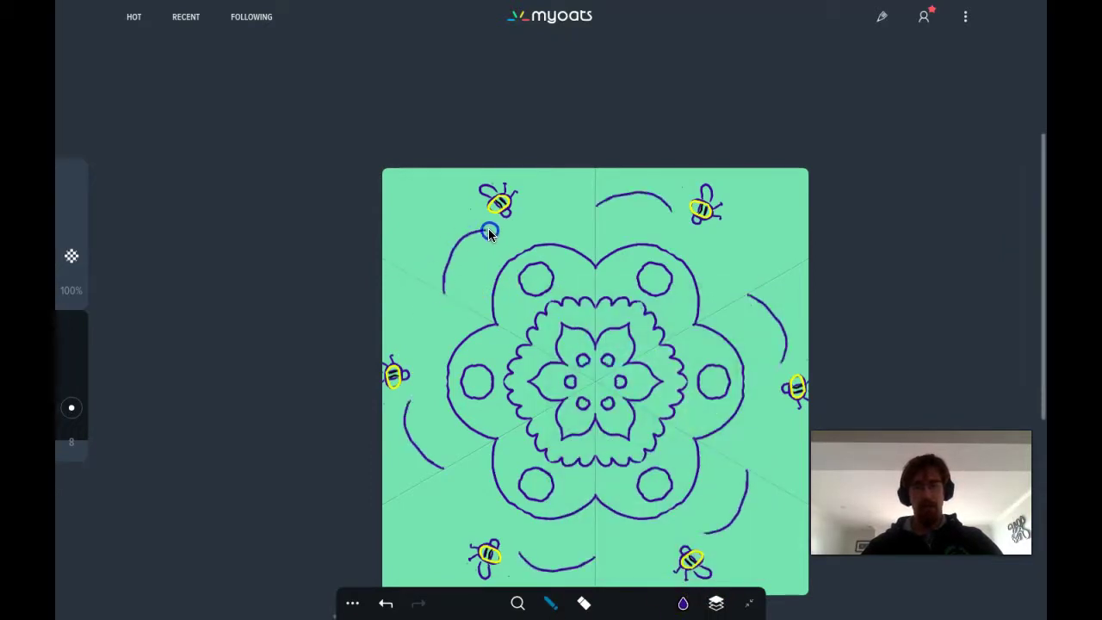
{"action": "left_click_drag", "start_coordinate": [562, 226], "coordinate": [576, 215]}
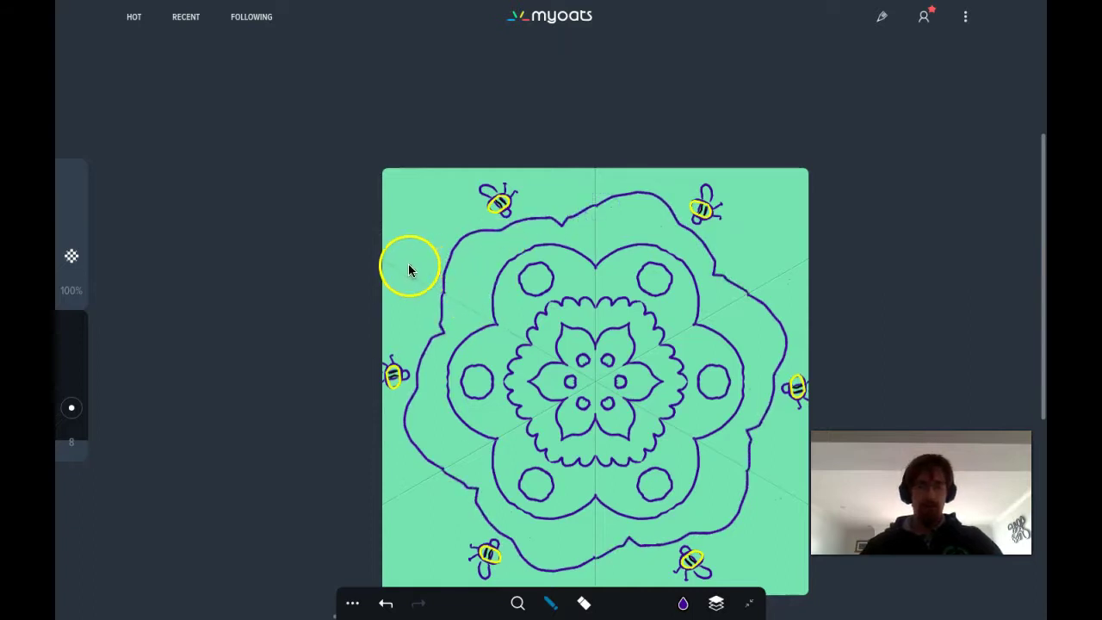
{"action": "left_click", "coordinate": [454, 170]}
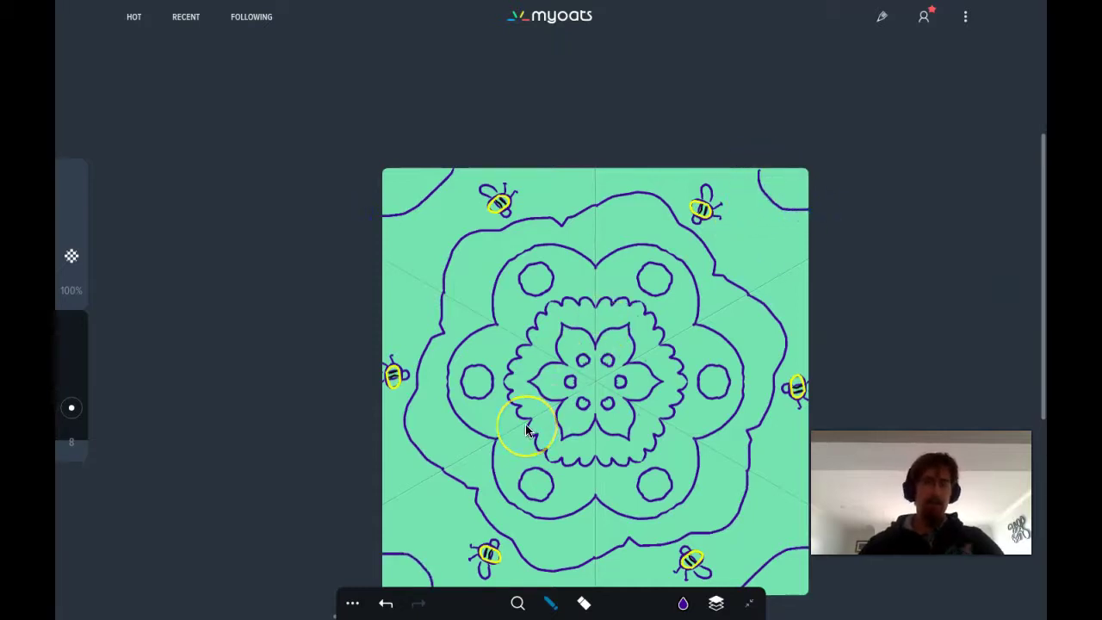
Turn on the Mirror symmetry option, keeping six sides
{"action": "left_click", "coordinate": [352, 602]}
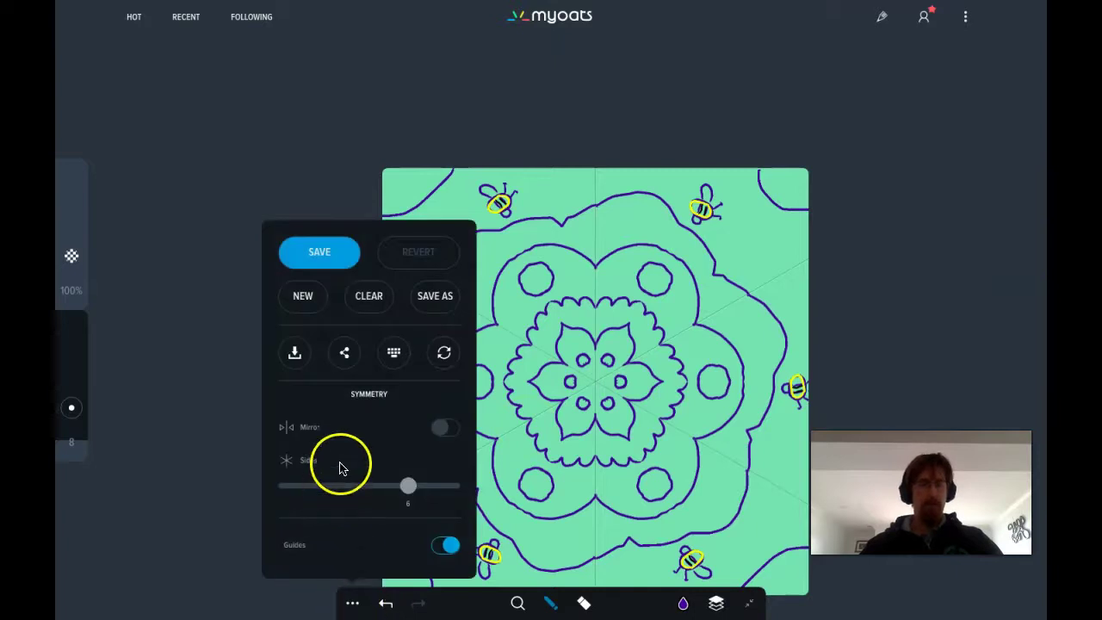
{"action": "left_click", "coordinate": [456, 432]}
{"action": "scroll", "coordinate": [585, 416], "scroll_direction": "up", "scroll_amount": 2}
{"action": "scroll", "coordinate": [572, 439], "scroll_direction": "down", "scroll_amount": 3}
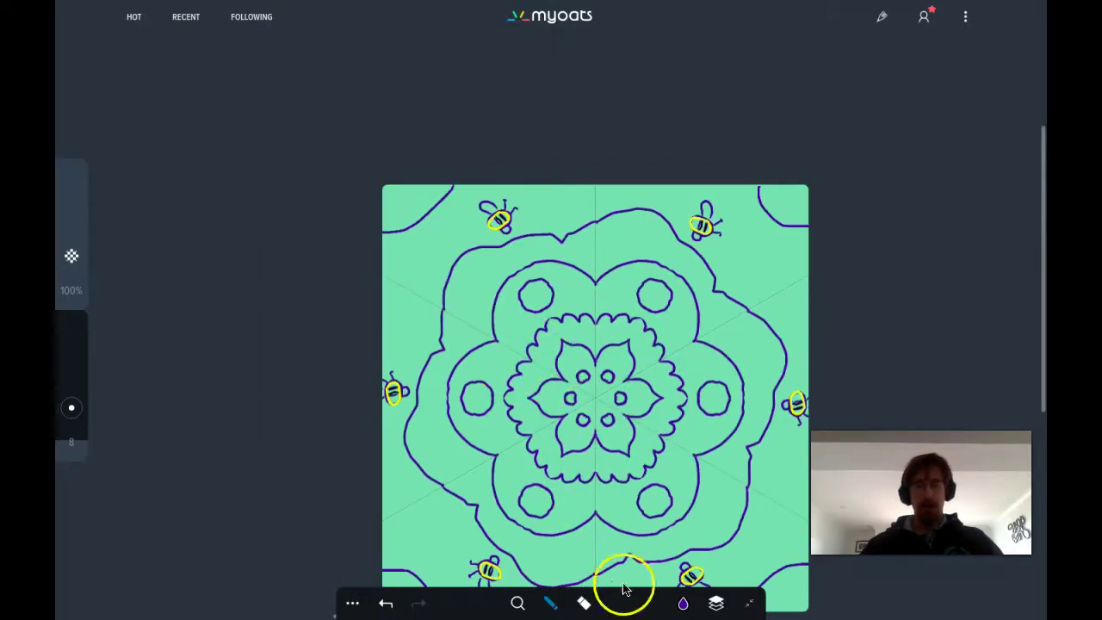
Zoom in on the upper lobes, mix an olive yellow-green brush colour and store it in an empty palette slot
{"action": "mouse_move", "coordinate": [517, 602]}
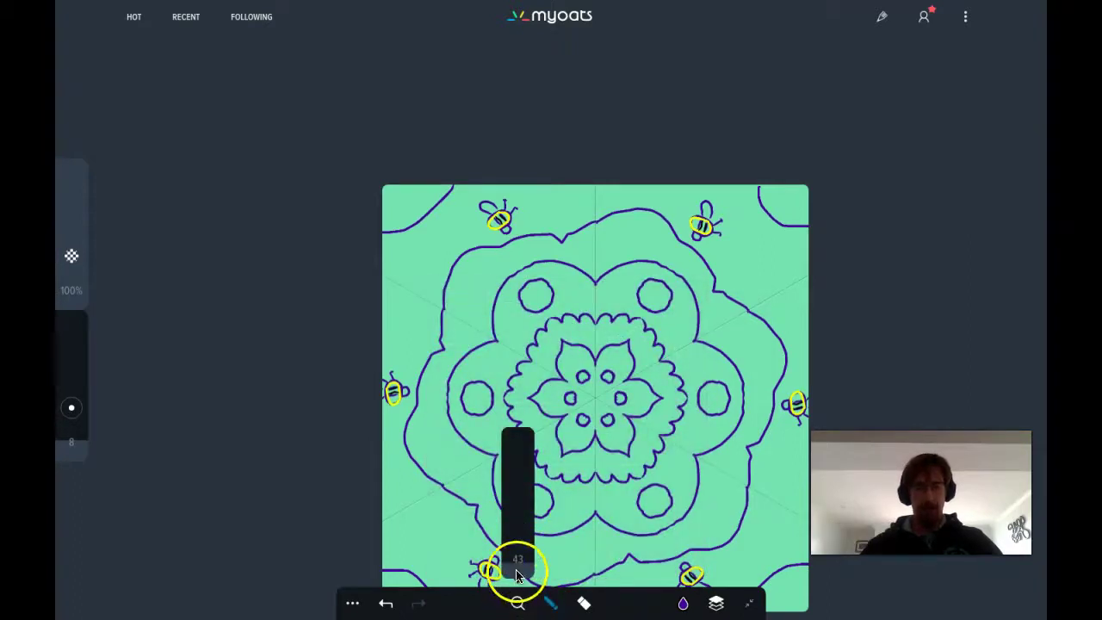
{"action": "left_click_drag", "start_coordinate": [516, 575], "coordinate": [511, 503]}
{"action": "left_click", "coordinate": [584, 465]}
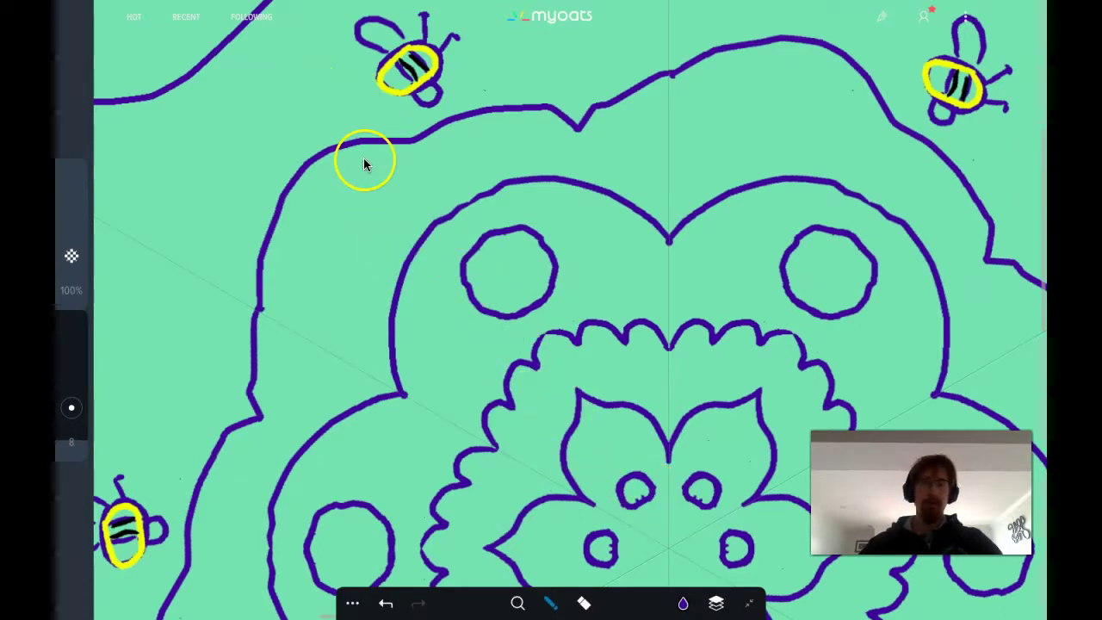
{"action": "left_click", "coordinate": [683, 602]}
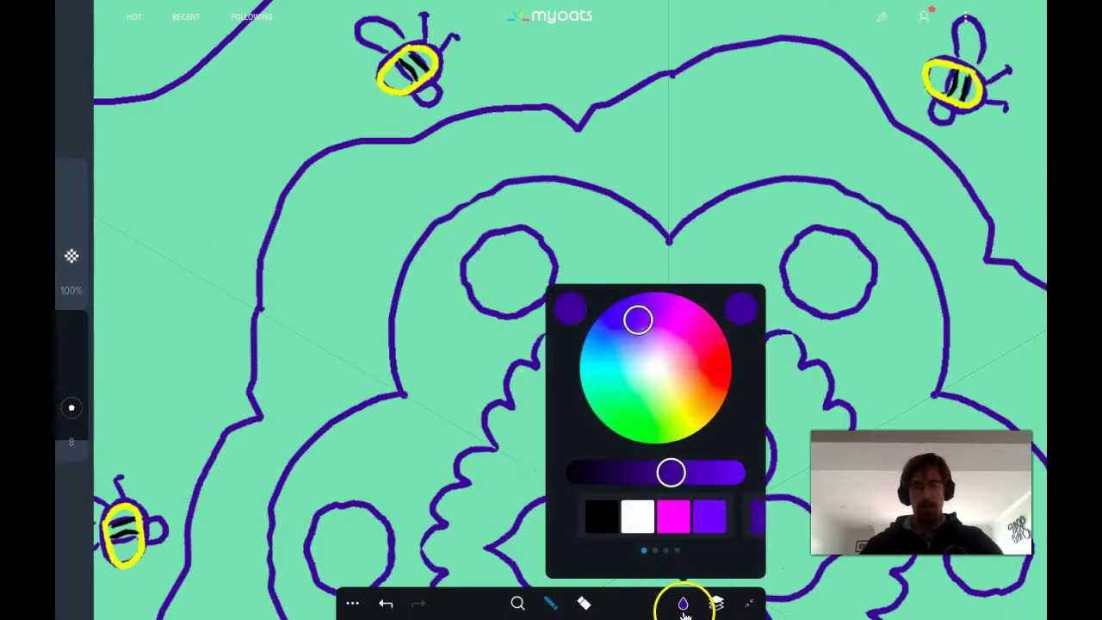
{"action": "left_click", "coordinate": [716, 602]}
{"action": "left_click", "coordinate": [682, 603]}
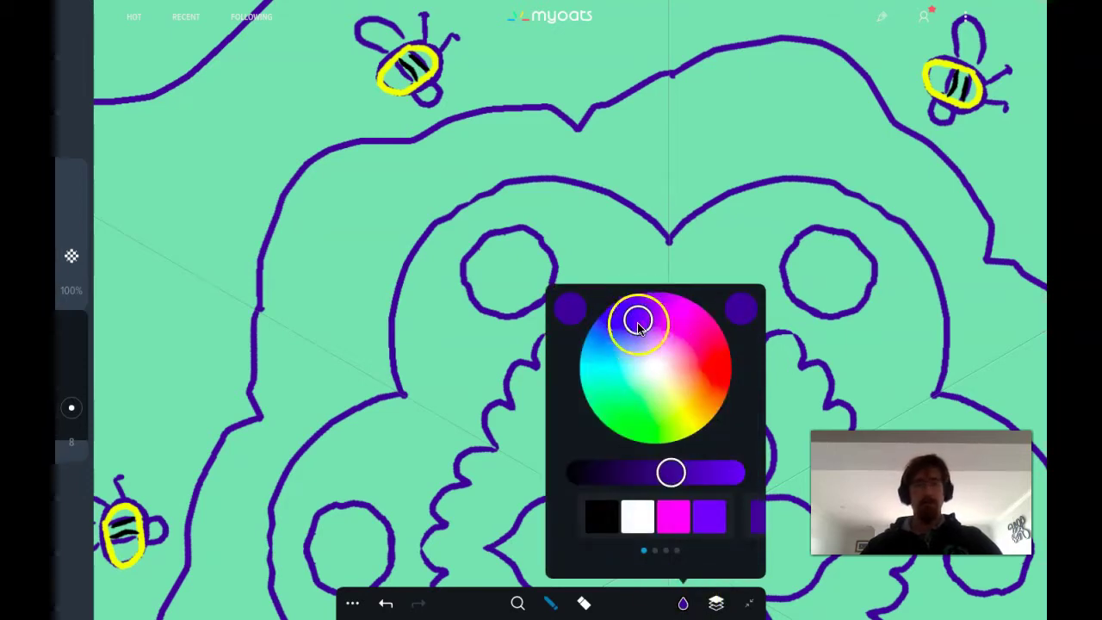
{"action": "left_click_drag", "start_coordinate": [637, 325], "coordinate": [667, 330]}
{"action": "left_click_drag", "start_coordinate": [672, 439], "coordinate": [673, 425]}
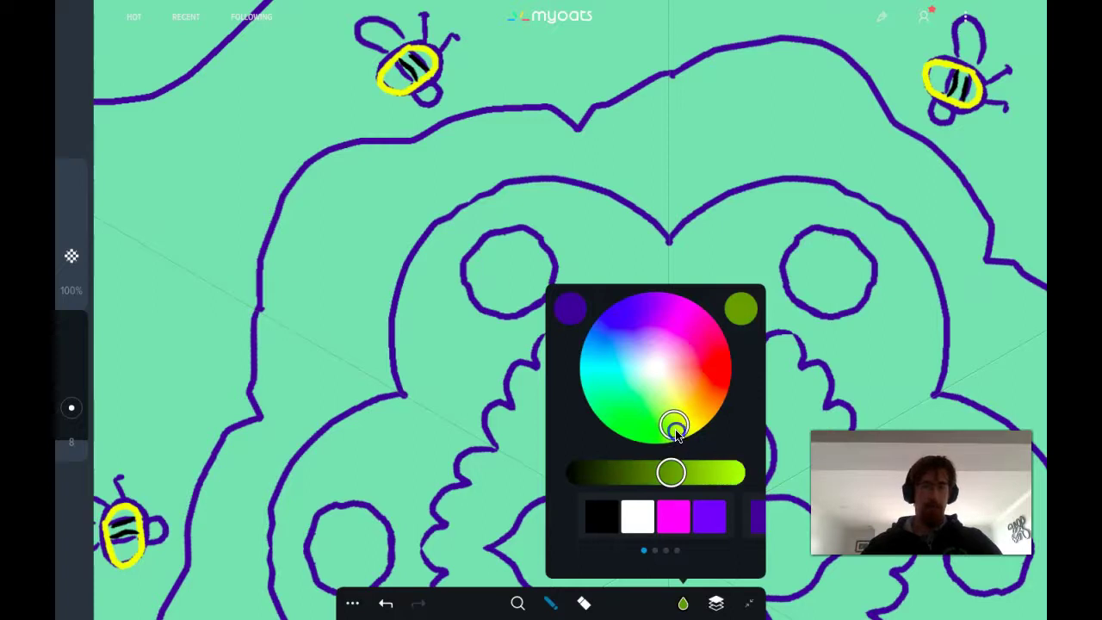
{"action": "left_click_drag", "start_coordinate": [676, 429], "coordinate": [678, 424]}
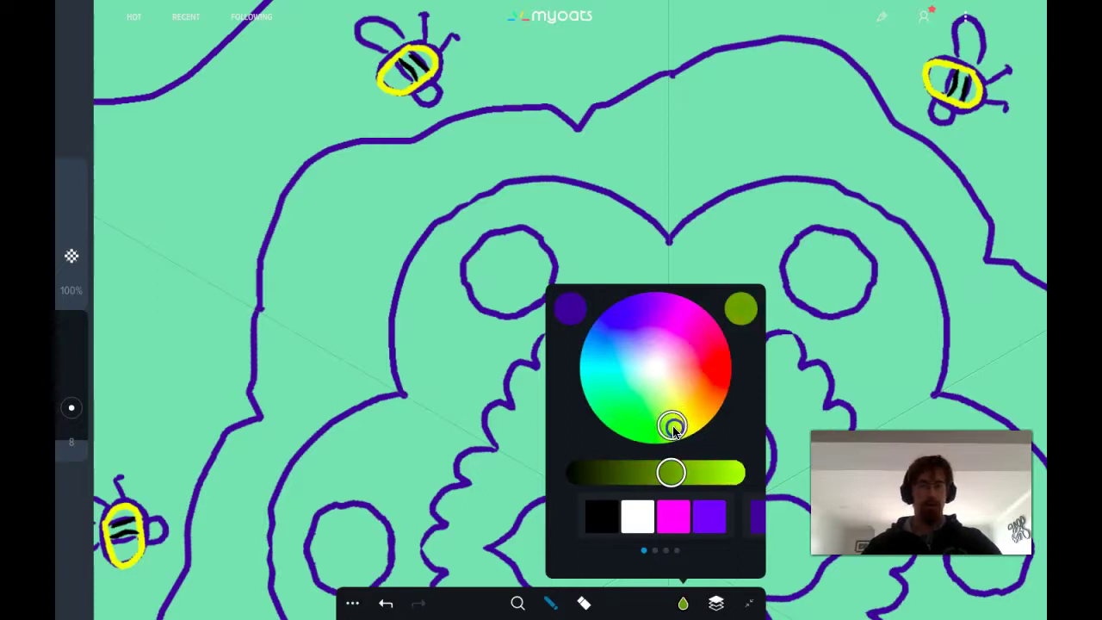
{"action": "left_click_drag", "start_coordinate": [700, 523], "coordinate": [578, 525]}
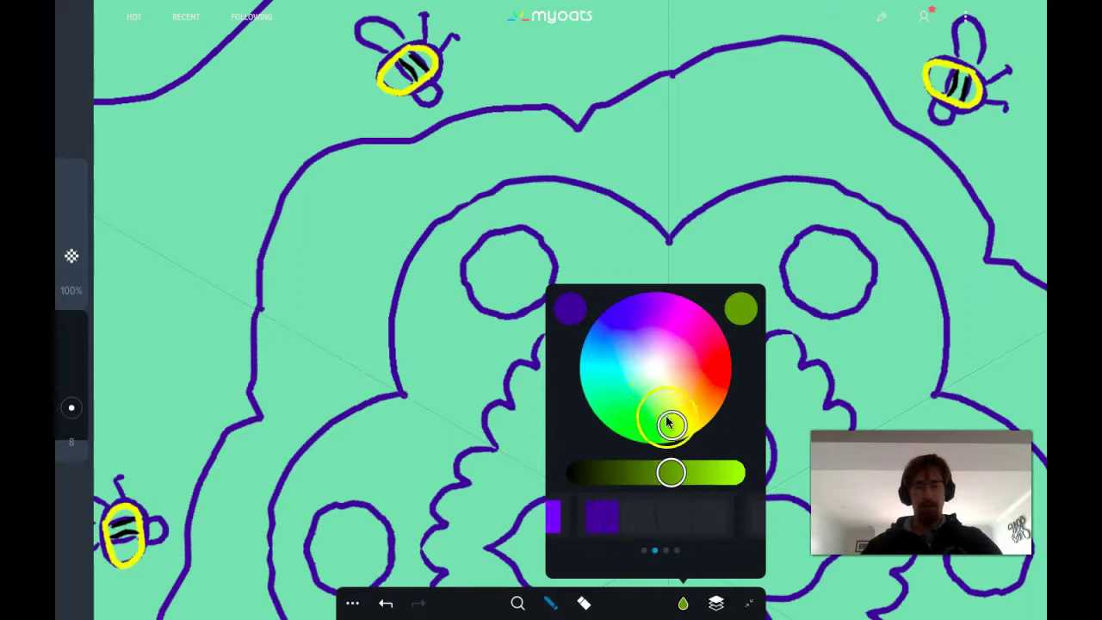
{"action": "mouse_move", "coordinate": [664, 413]}
{"action": "left_mouse_down"}
{"action": "mouse_move", "coordinate": [661, 387]}
{"action": "mouse_move", "coordinate": [676, 413]}
{"action": "left_mouse_up"}
{"action": "left_click", "coordinate": [659, 524]}
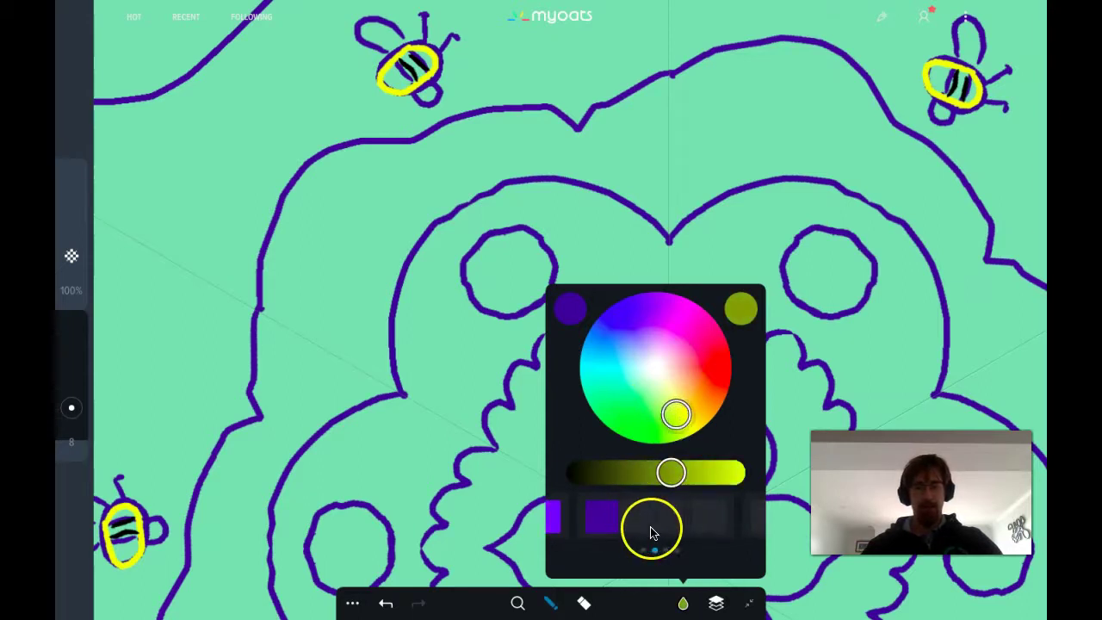
{"action": "left_click", "coordinate": [464, 259]}
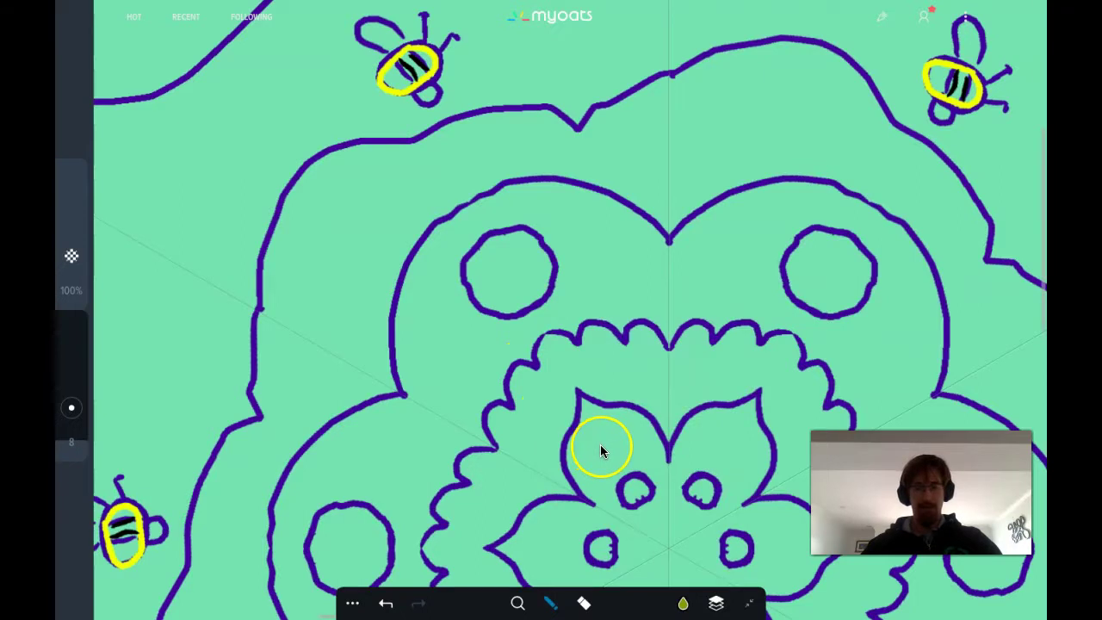
Brighten the brush colour to a vivid lime yellow and store it in the palette beside the olive swatch
{"action": "left_click", "coordinate": [683, 602]}
{"action": "left_click_drag", "start_coordinate": [669, 471], "coordinate": [732, 471]}
{"action": "left_click_drag", "start_coordinate": [705, 516], "coordinate": [647, 460]}
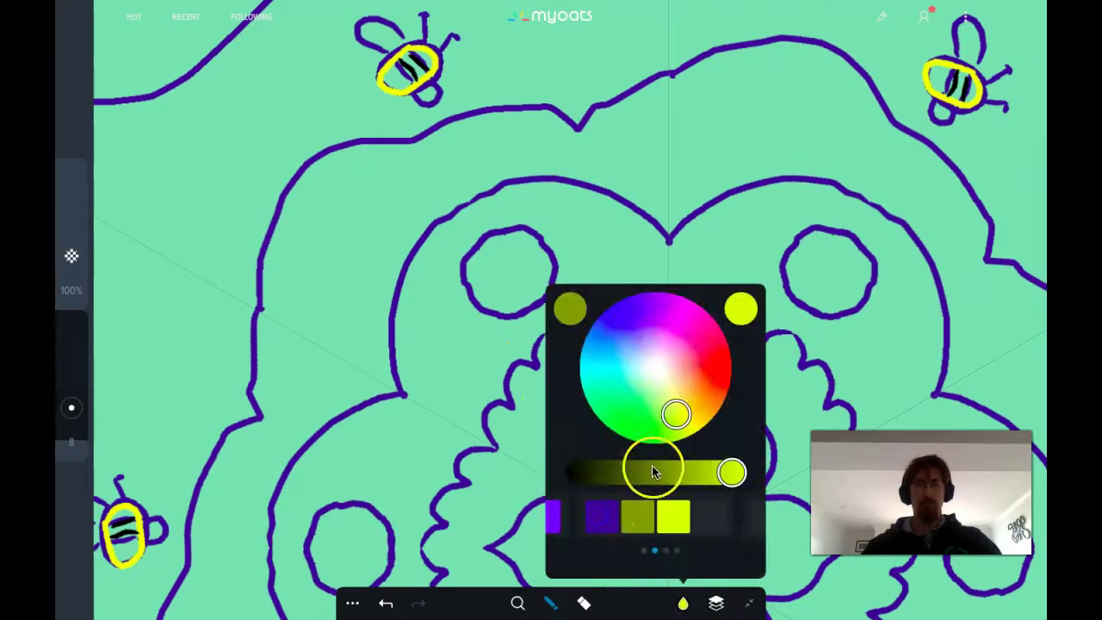
{"action": "left_click", "coordinate": [519, 297]}
Make the middle drawing layer the active layer
{"action": "left_click", "coordinate": [685, 604]}
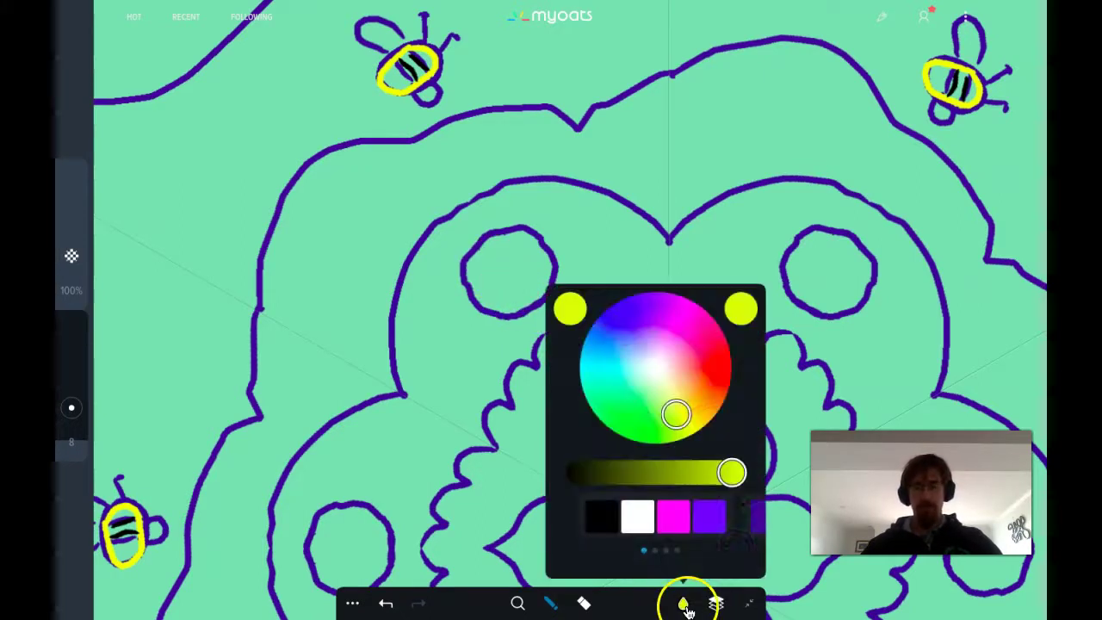
{"action": "left_click", "coordinate": [551, 603]}
{"action": "left_click", "coordinate": [682, 602]}
{"action": "left_click", "coordinate": [717, 605]}
{"action": "left_click", "coordinate": [701, 437]}
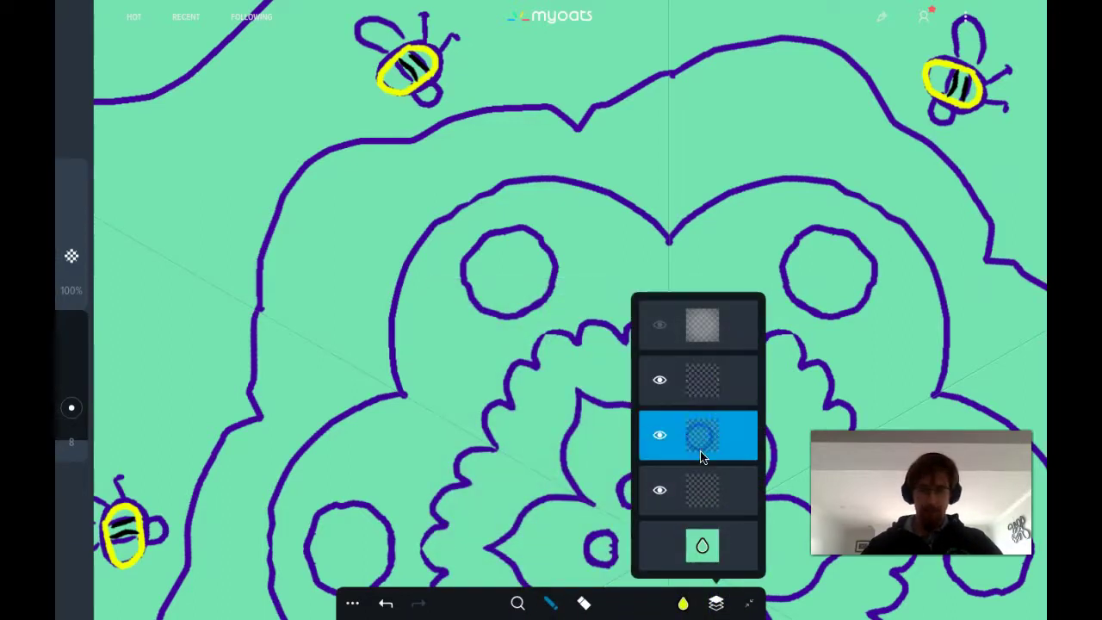
Switch to the Round Brush and set its stroke to 18
{"action": "left_click", "coordinate": [551, 603]}
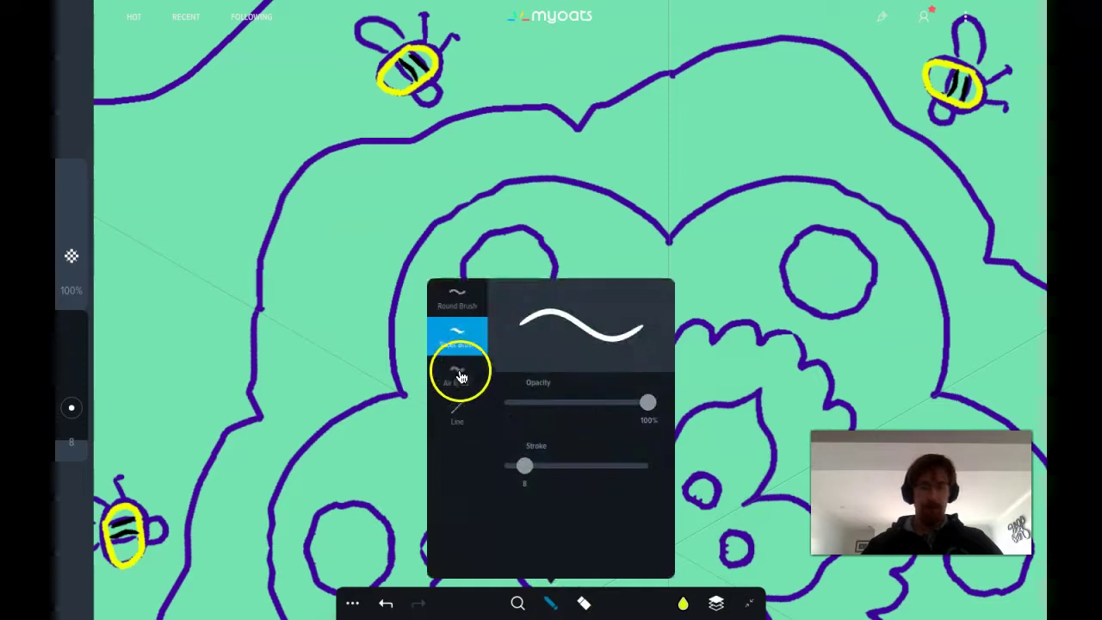
{"action": "left_click", "coordinate": [456, 297]}
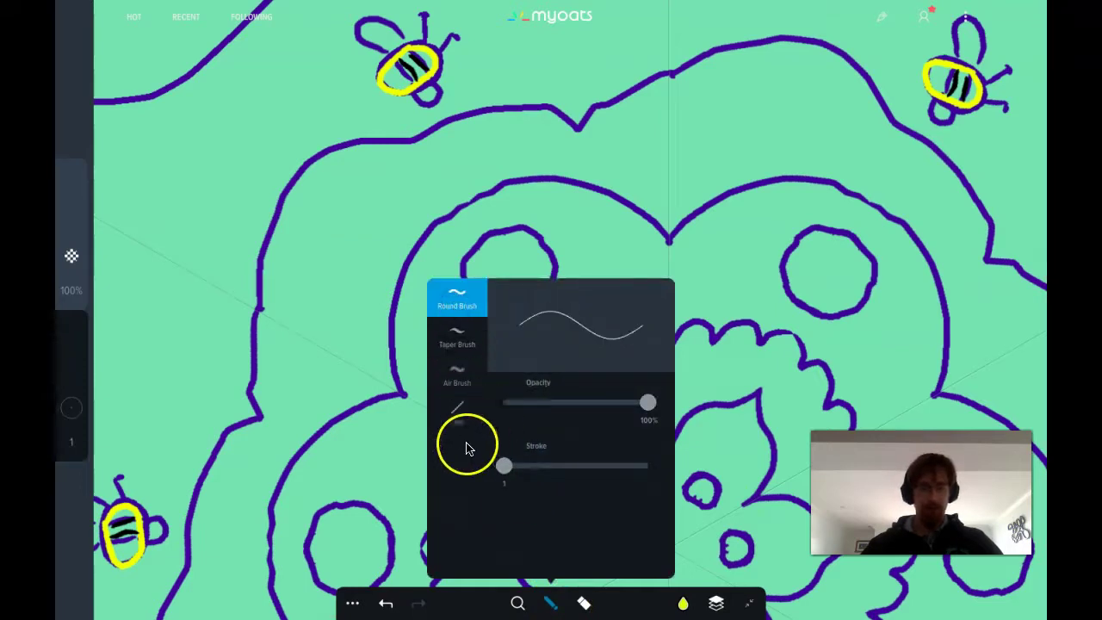
{"action": "left_click_drag", "start_coordinate": [504, 465], "coordinate": [556, 465]}
Choose the magenta swatch as brush colour and darken it to a deep magenta
{"action": "left_click", "coordinate": [683, 605]}
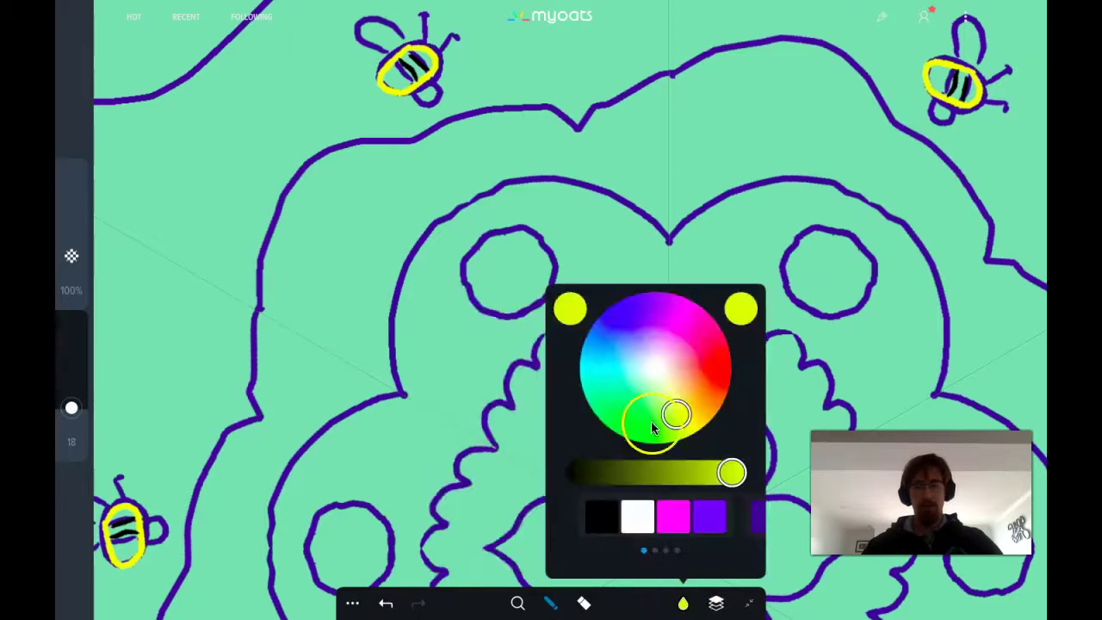
{"action": "left_click", "coordinate": [674, 517]}
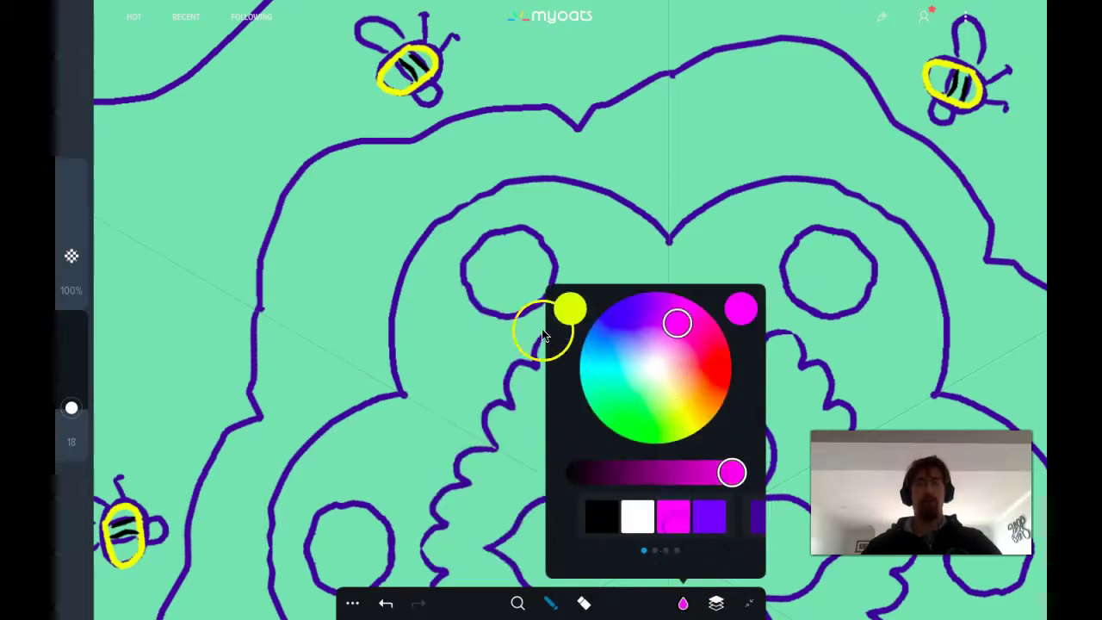
{"action": "left_click", "coordinate": [683, 605]}
{"action": "left_click_drag", "start_coordinate": [711, 471], "coordinate": [679, 473]}
{"action": "left_click", "coordinate": [477, 382]}
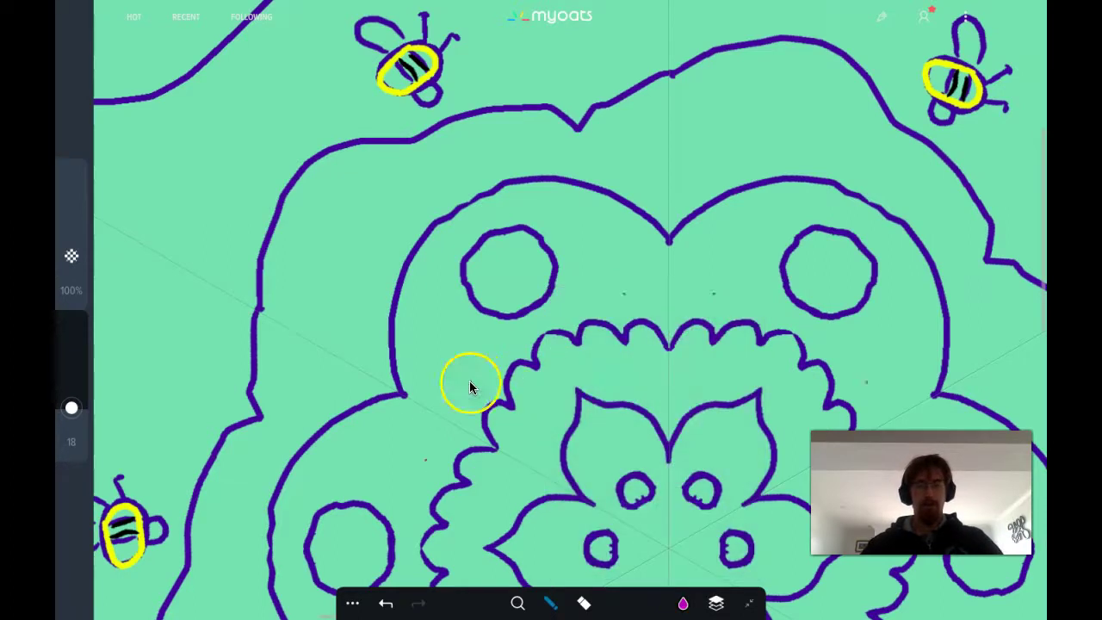
Paint mirrored magenta strokes along the inside of the large lobes' purple outline
{"action": "left_click_drag", "start_coordinate": [489, 233], "coordinate": [462, 259]}
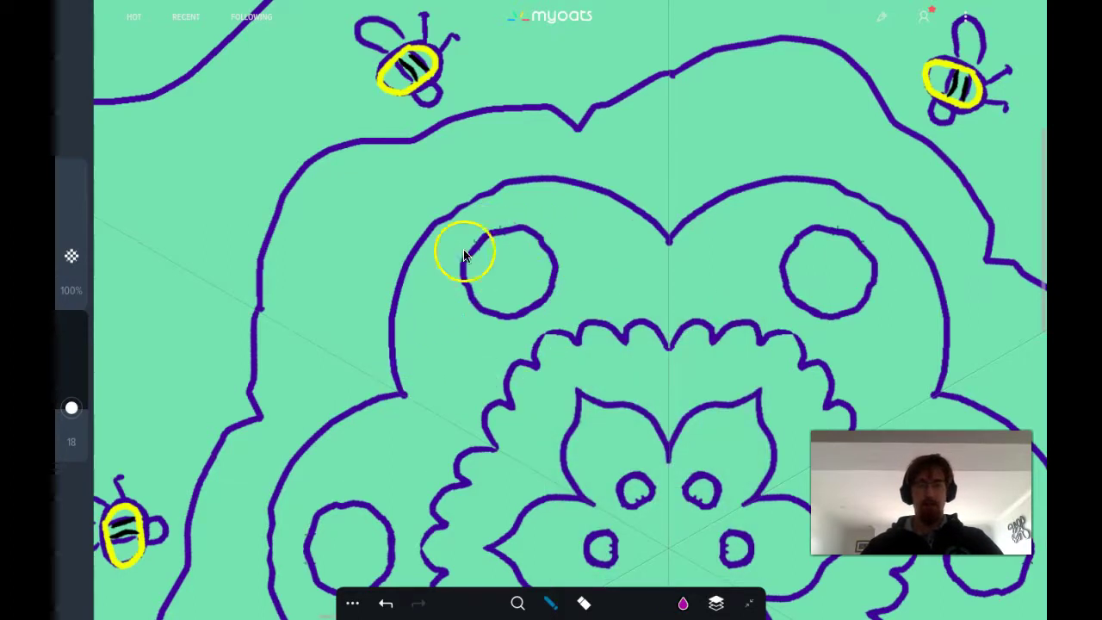
{"action": "left_click_drag", "start_coordinate": [436, 373], "coordinate": [430, 308]}
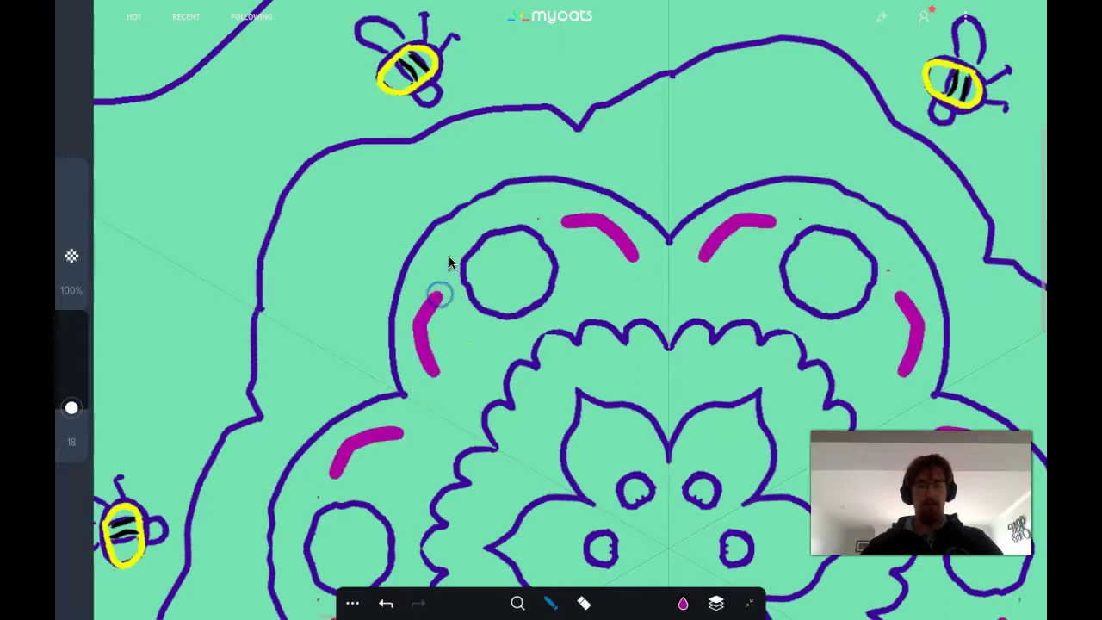
{"action": "mouse_move", "coordinate": [654, 243]}
{"action": "left_mouse_down"}
{"action": "mouse_move", "coordinate": [580, 202]}
{"action": "mouse_move", "coordinate": [514, 203]}
{"action": "mouse_move", "coordinate": [442, 247]}
{"action": "left_mouse_up"}
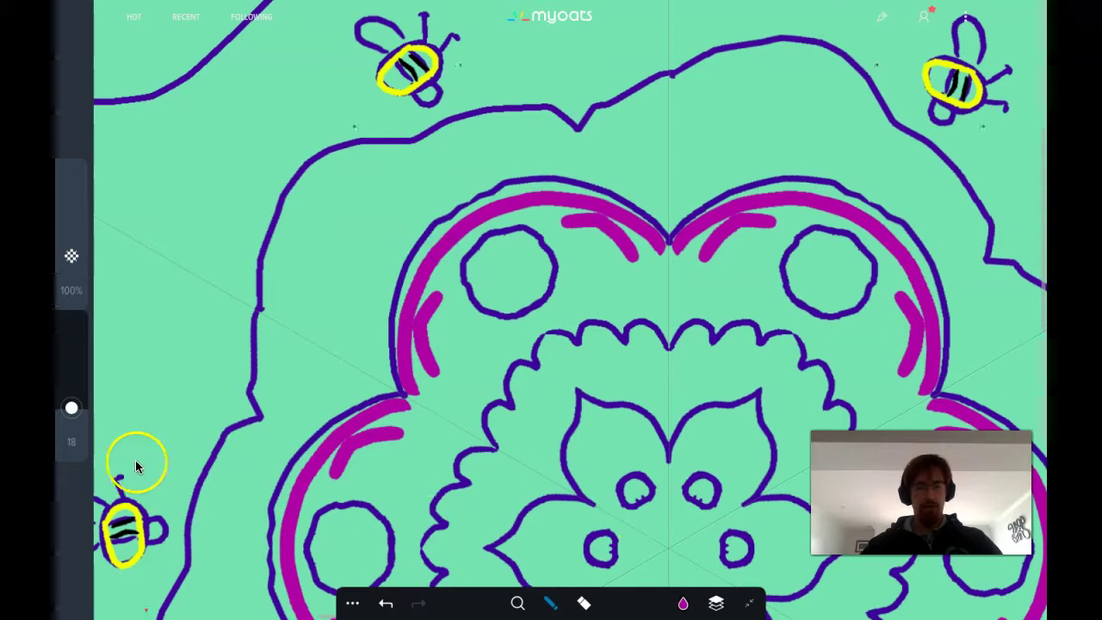
Increase the brush stroke to 31 and thicken the magenta band inside the lobes, extending it down to the scalloped ring
{"action": "left_click_drag", "start_coordinate": [71, 410], "coordinate": [69, 369]}
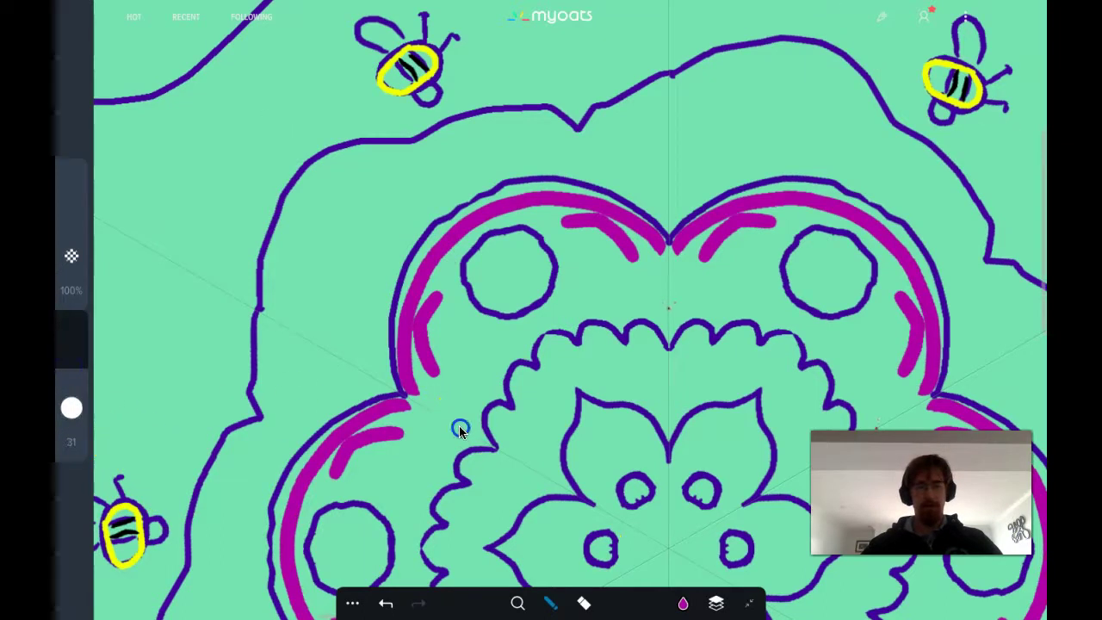
{"action": "mouse_move", "coordinate": [457, 422]}
{"action": "left_mouse_down"}
{"action": "mouse_move", "coordinate": [413, 374]}
{"action": "mouse_move", "coordinate": [408, 342]}
{"action": "mouse_move", "coordinate": [424, 260]}
{"action": "mouse_move", "coordinate": [482, 208]}
{"action": "left_mouse_up"}
{"action": "right_click", "coordinate": [478, 203]}
{"action": "left_click", "coordinate": [504, 196]}
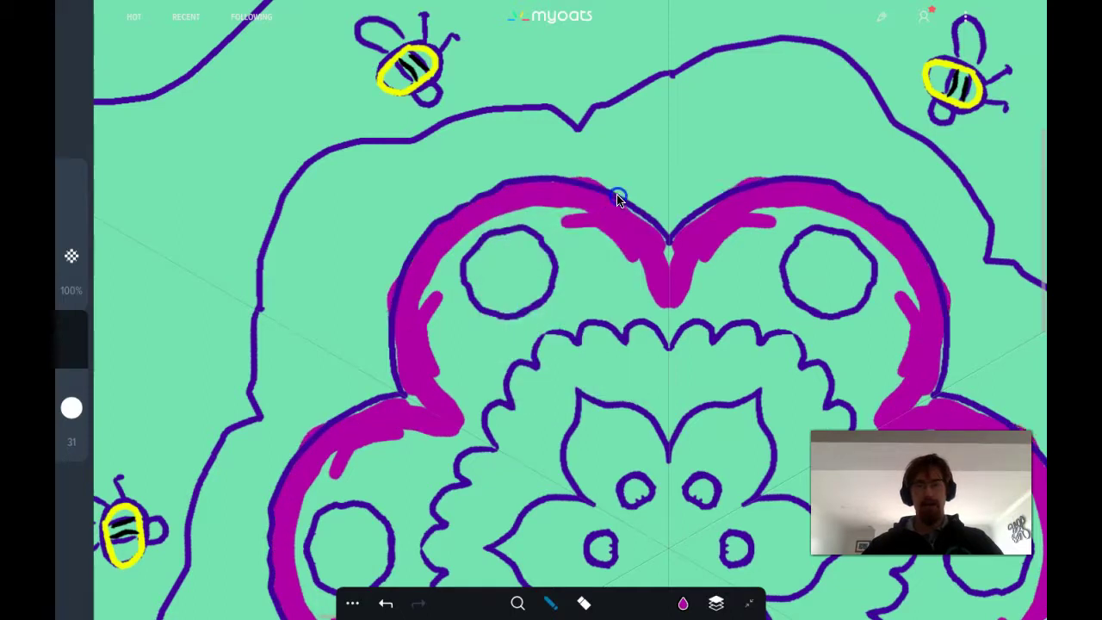
{"action": "left_click_drag", "start_coordinate": [620, 198], "coordinate": [638, 213]}
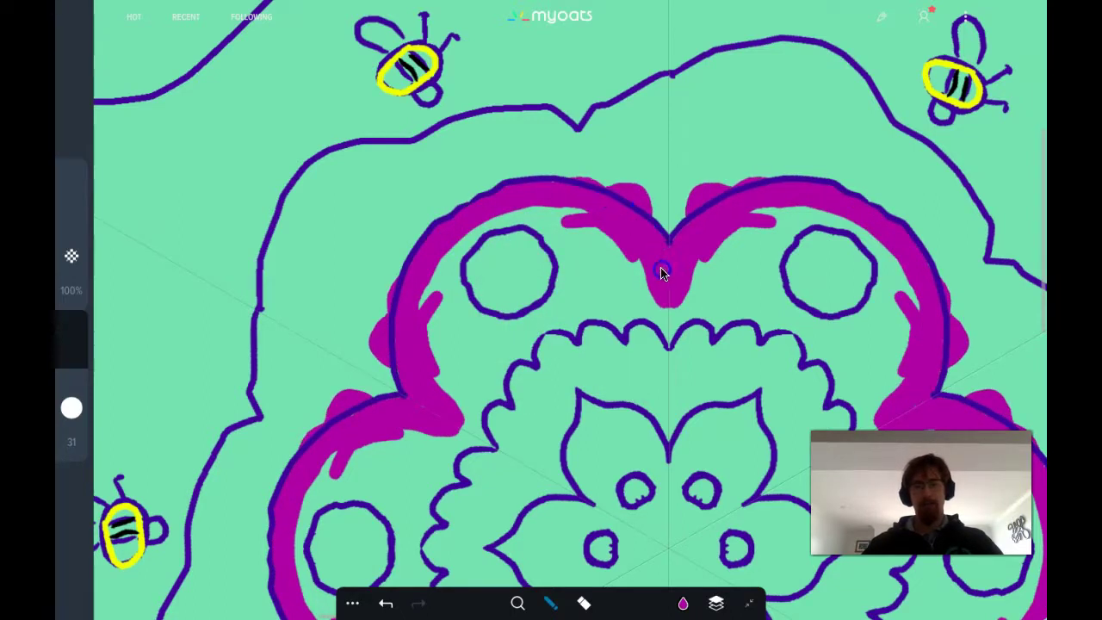
{"action": "left_click_drag", "start_coordinate": [654, 280], "coordinate": [667, 349]}
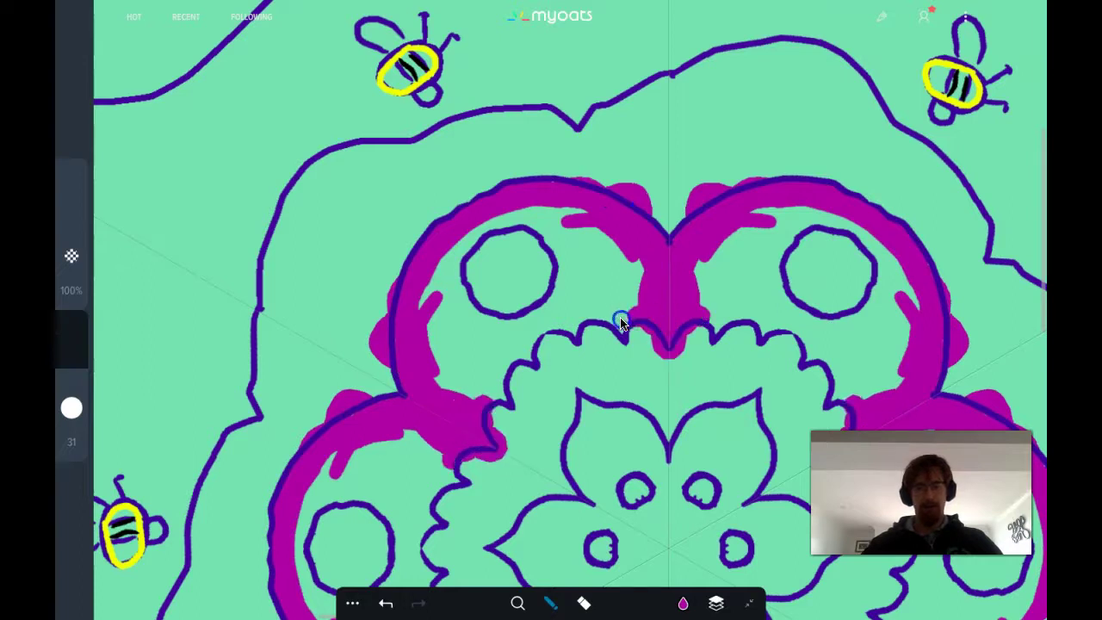
Fill the rest of the lobes with magenta along the scalloped ring and around the circles
{"action": "mouse_move", "coordinate": [614, 319]}
{"action": "left_mouse_down"}
{"action": "mouse_move", "coordinate": [609, 332]}
{"action": "mouse_move", "coordinate": [570, 327]}
{"action": "mouse_move", "coordinate": [467, 393]}
{"action": "mouse_move", "coordinate": [450, 332]}
{"action": "mouse_move", "coordinate": [426, 400]}
{"action": "left_mouse_up"}
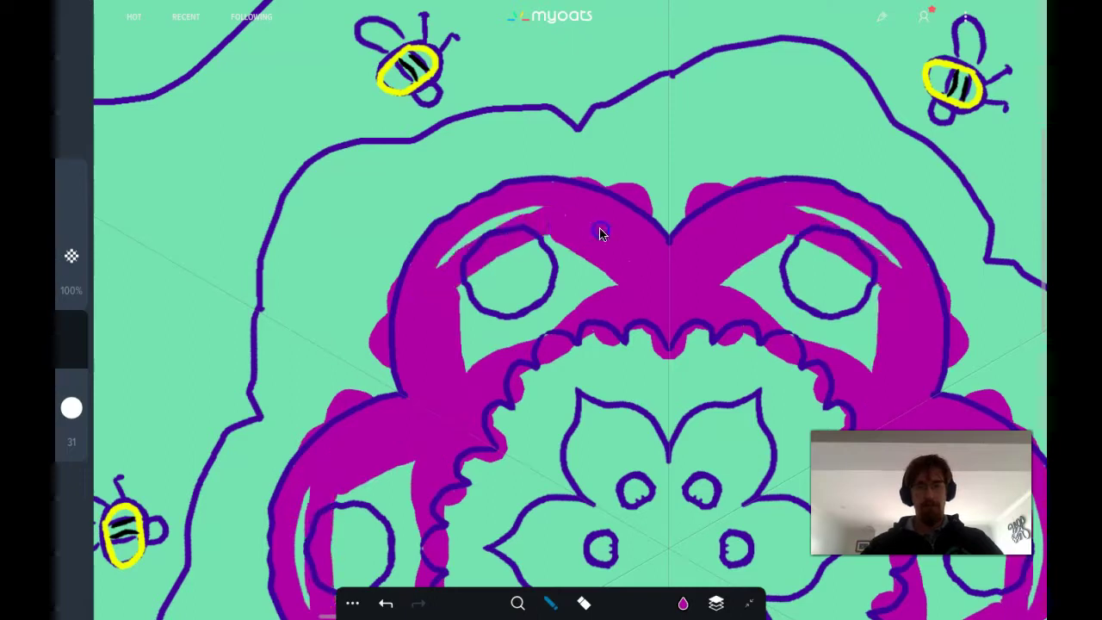
{"action": "mouse_move", "coordinate": [510, 228]}
{"action": "left_mouse_down"}
{"action": "mouse_move", "coordinate": [438, 256]}
{"action": "mouse_move", "coordinate": [543, 216]}
{"action": "left_mouse_up"}
{"action": "mouse_move", "coordinate": [598, 279]}
{"action": "left_mouse_down"}
{"action": "mouse_move", "coordinate": [499, 324]}
{"action": "mouse_move", "coordinate": [453, 308]}
{"action": "mouse_move", "coordinate": [516, 332]}
{"action": "mouse_move", "coordinate": [605, 301]}
{"action": "mouse_move", "coordinate": [600, 290]}
{"action": "left_mouse_up"}
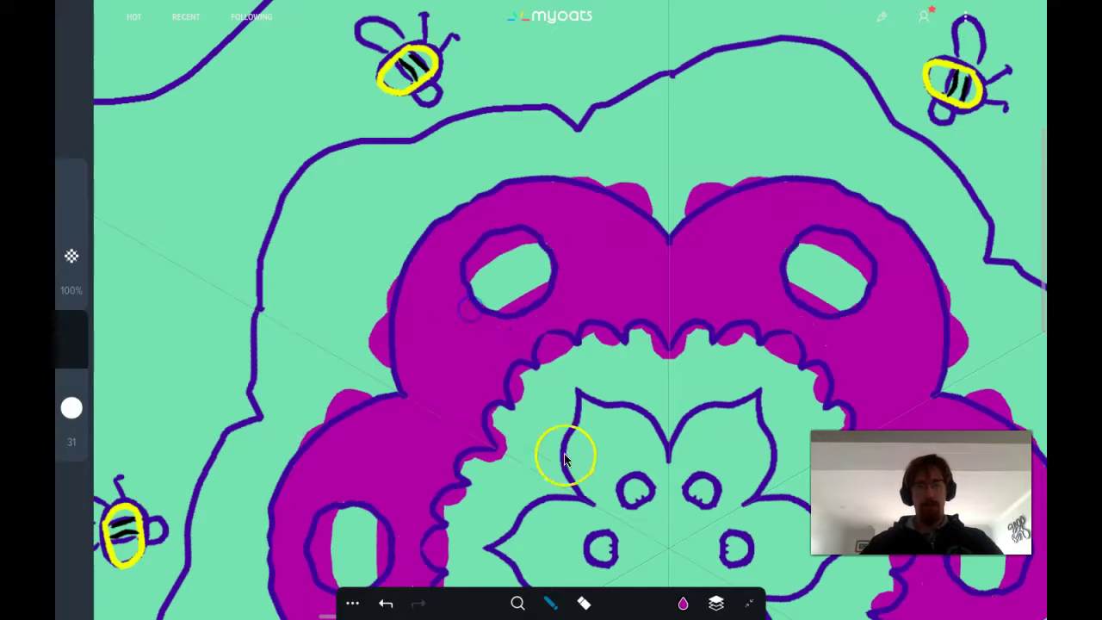
Erase the magenta spilling outside the lobes, into the circles and past the scalloped ring with a round eraser at stroke 17
{"action": "left_click", "coordinate": [584, 602]}
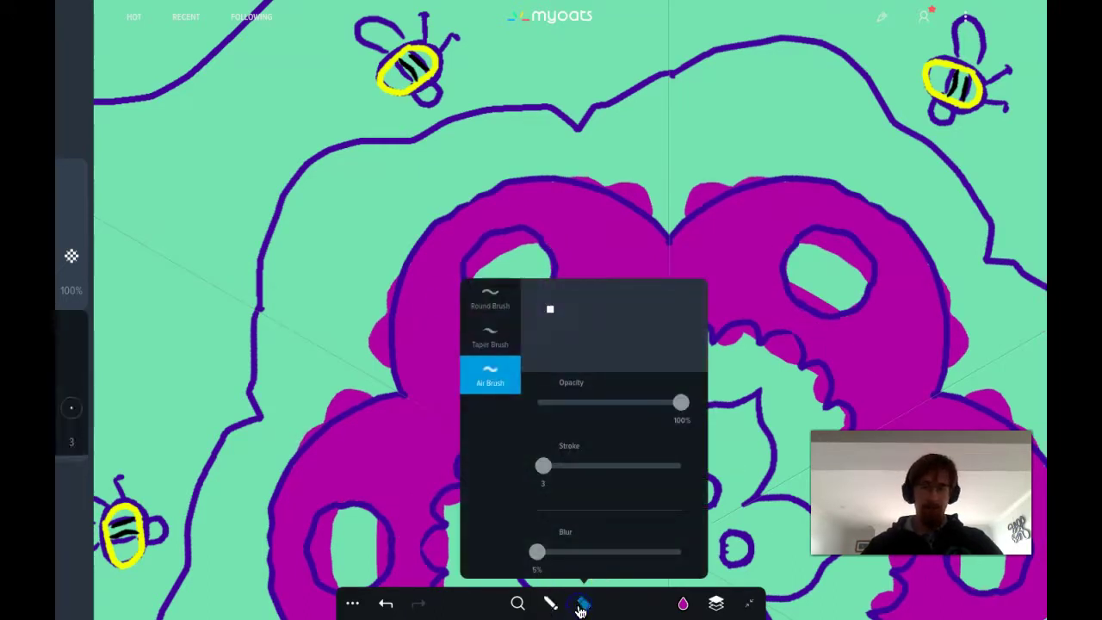
{"action": "left_click", "coordinate": [488, 303]}
{"action": "left_click", "coordinate": [350, 370]}
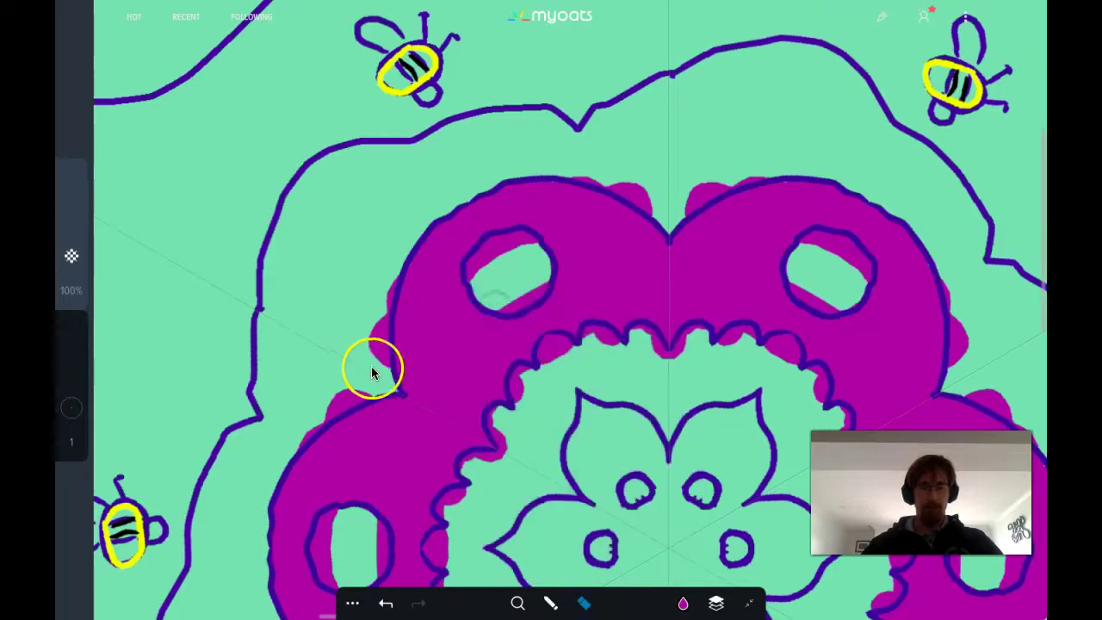
{"action": "left_click_drag", "start_coordinate": [72, 417], "coordinate": [72, 410]}
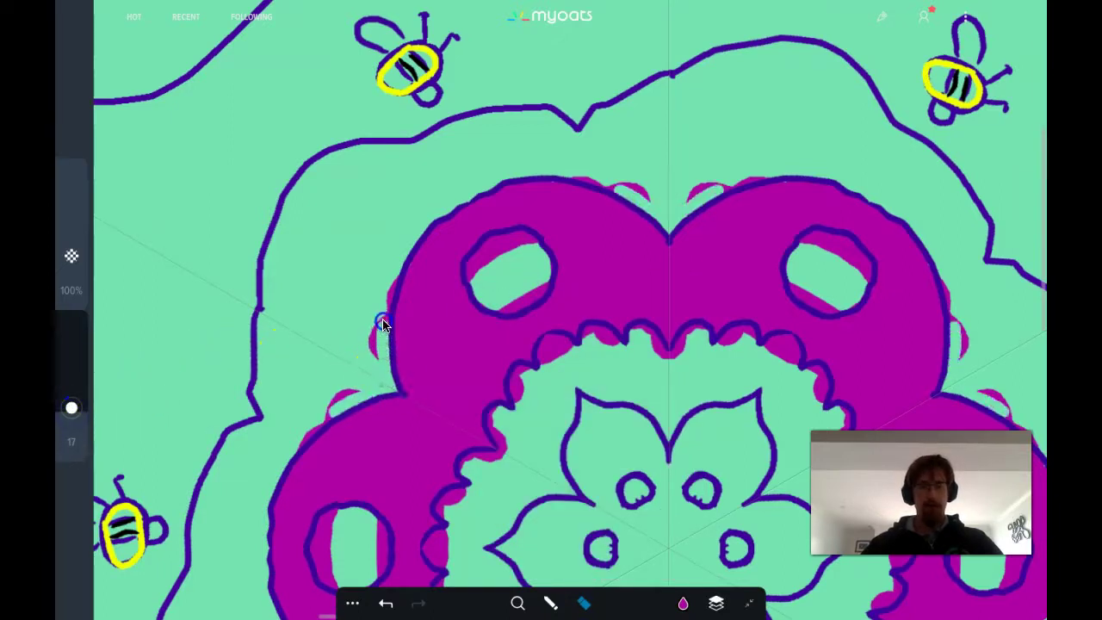
{"action": "left_click_drag", "start_coordinate": [384, 293], "coordinate": [370, 359]}
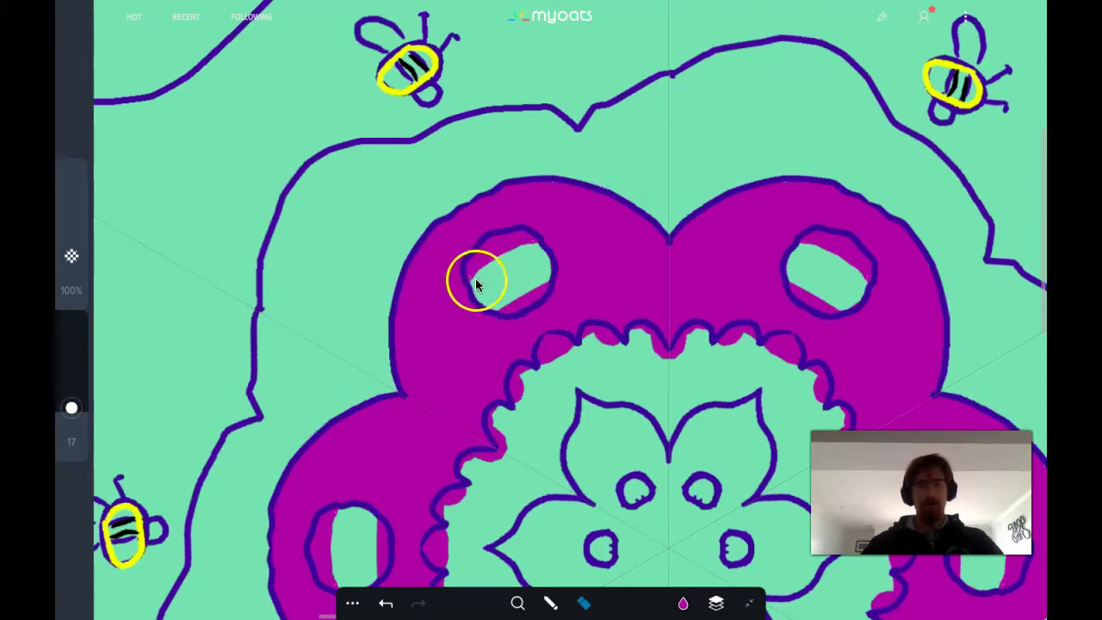
{"action": "left_click_drag", "start_coordinate": [475, 278], "coordinate": [487, 250]}
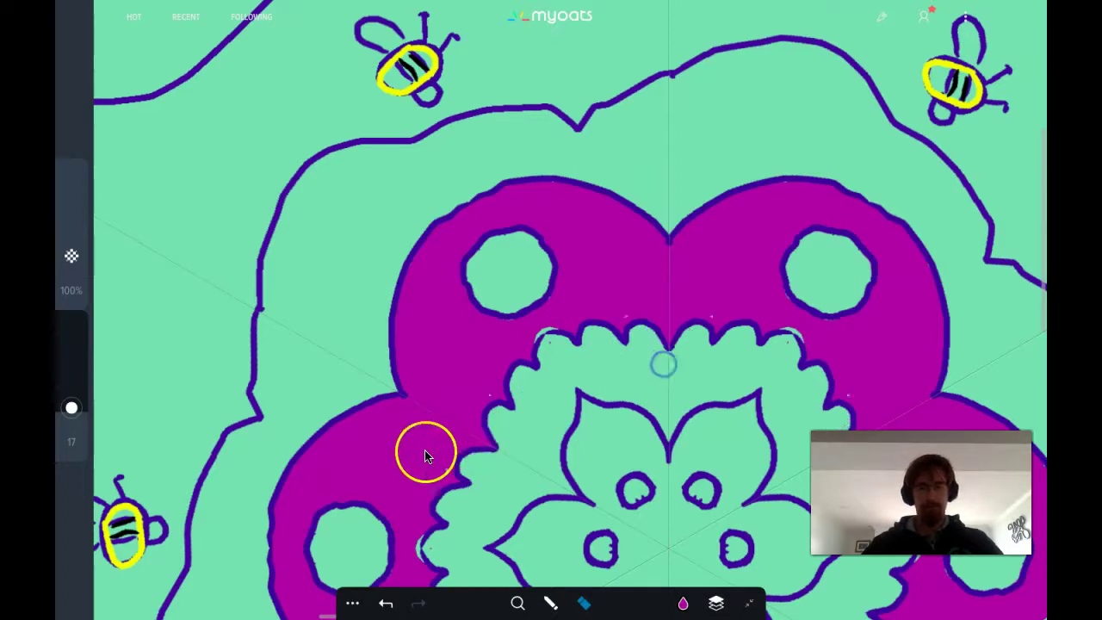
Repaint the small gaps in the magenta along the scalloped ring with the round brush at stroke 31
{"action": "left_click", "coordinate": [708, 604]}
{"action": "left_click", "coordinate": [682, 603]}
{"action": "left_click", "coordinate": [550, 602]}
{"action": "left_click", "coordinate": [417, 337]}
{"action": "left_click", "coordinate": [502, 350]}
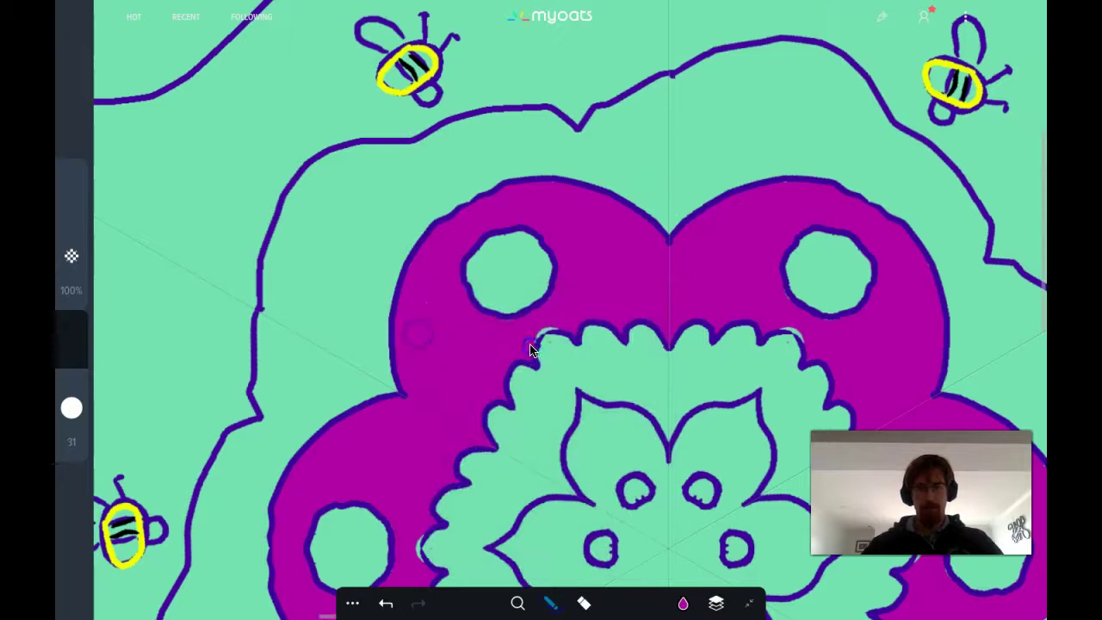
Erase the magenta overspill inside the scalloped ring's outline with the round eraser at stroke 17
{"action": "left_click", "coordinate": [584, 602]}
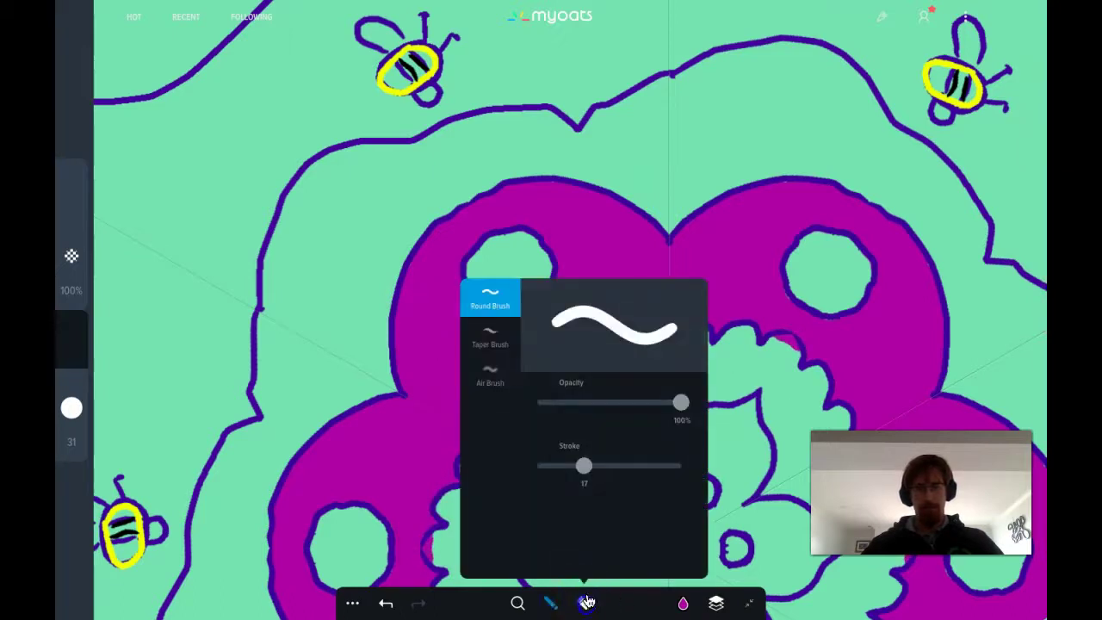
{"action": "left_click", "coordinate": [536, 526]}
{"action": "left_click", "coordinate": [484, 600]}
{"action": "left_click", "coordinate": [518, 602]}
{"action": "left_click_drag", "start_coordinate": [521, 551], "coordinate": [517, 440]}
{"action": "left_click", "coordinate": [543, 379]}
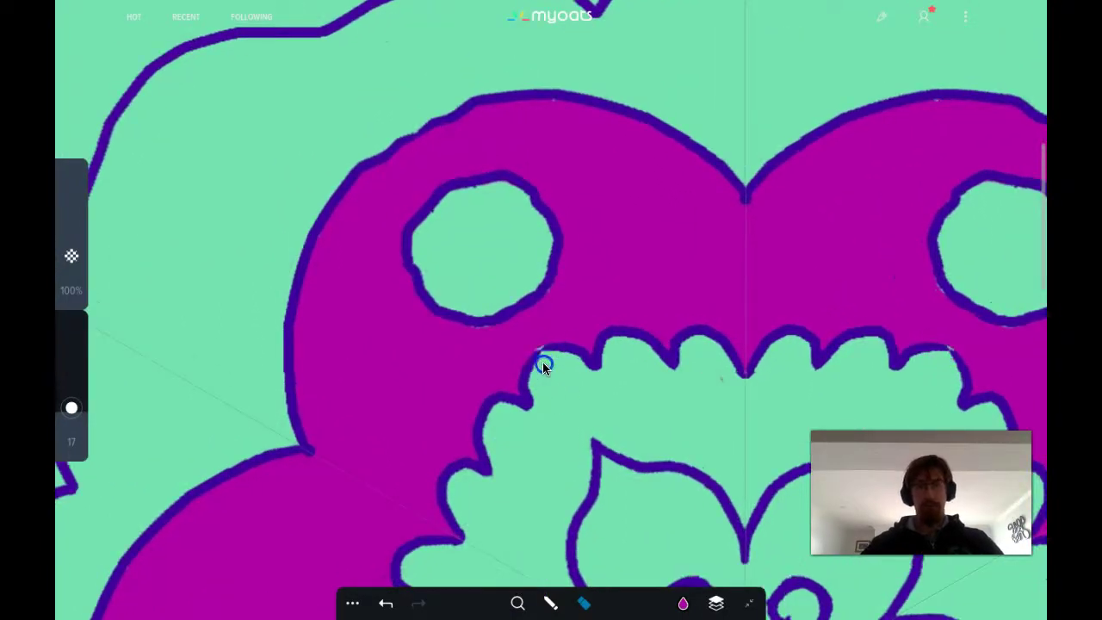
{"action": "scroll", "coordinate": [546, 362], "scroll_direction": "down", "scroll_amount": 3}
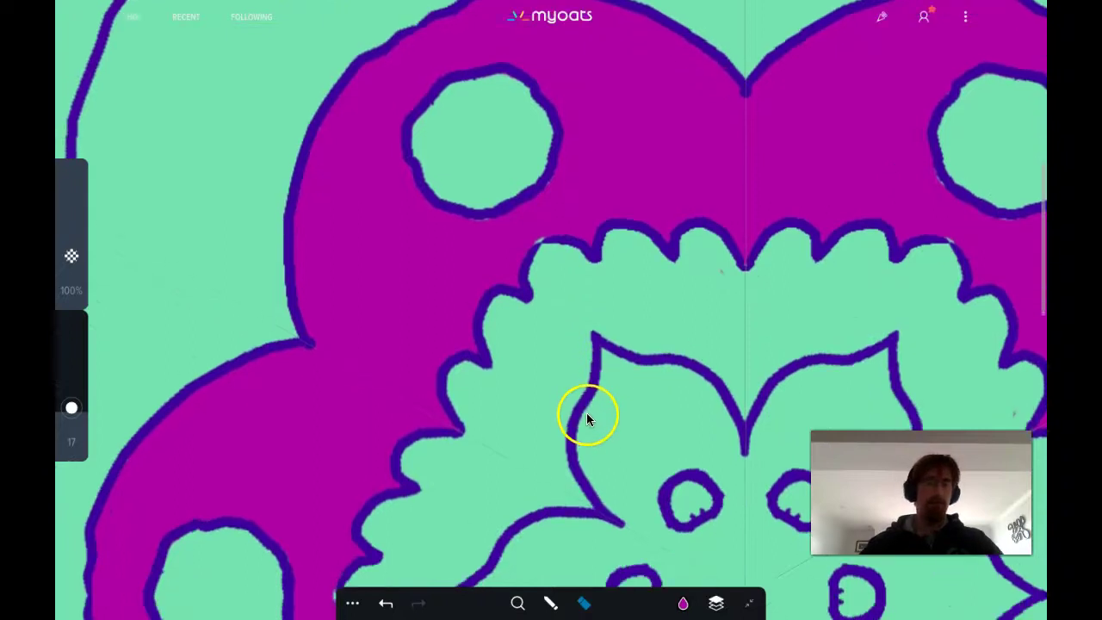
{"action": "scroll", "coordinate": [586, 417], "scroll_direction": "up", "scroll_amount": 5}
{"action": "scroll", "coordinate": [585, 417], "scroll_direction": "down", "scroll_amount": 3}
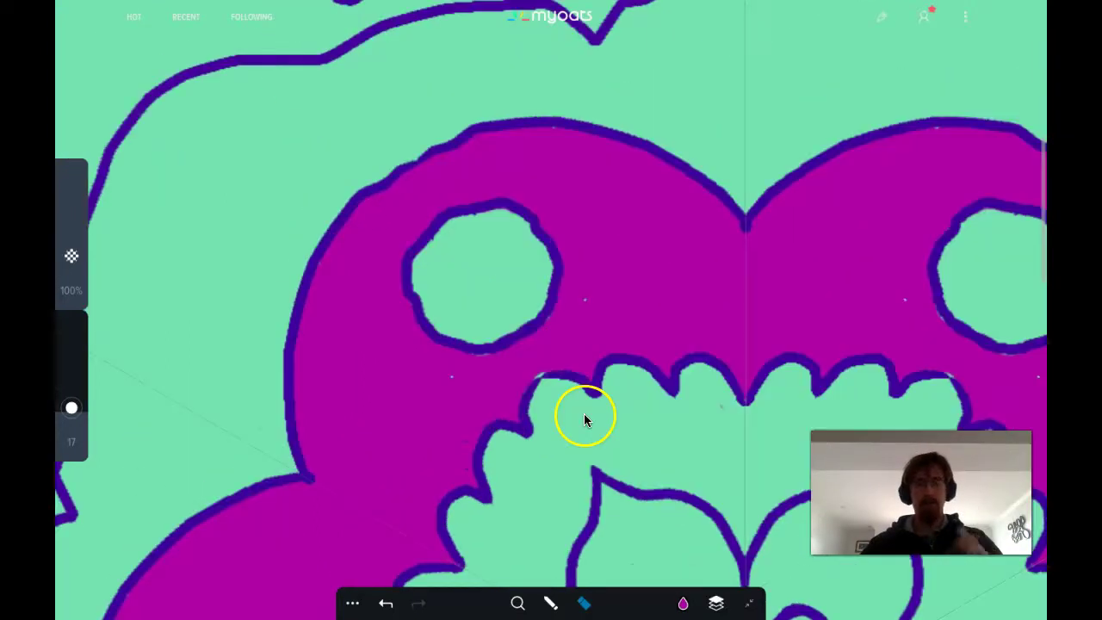
Switch the brush to Air Brush with stroke 15 and blur 24%
{"action": "left_click", "coordinate": [551, 601]}
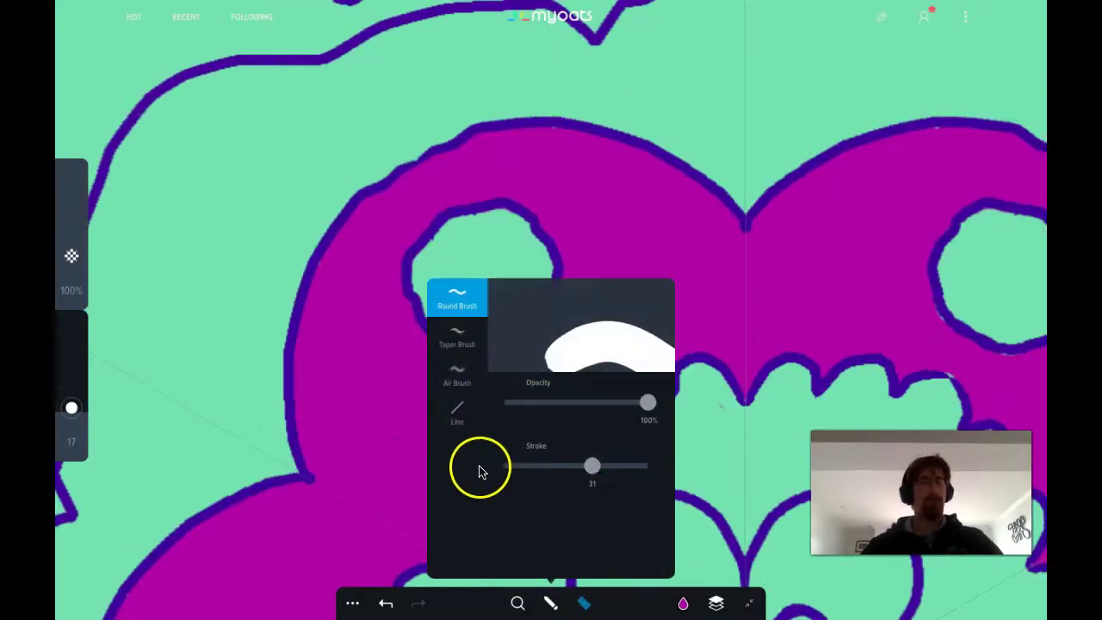
{"action": "left_click", "coordinate": [459, 382]}
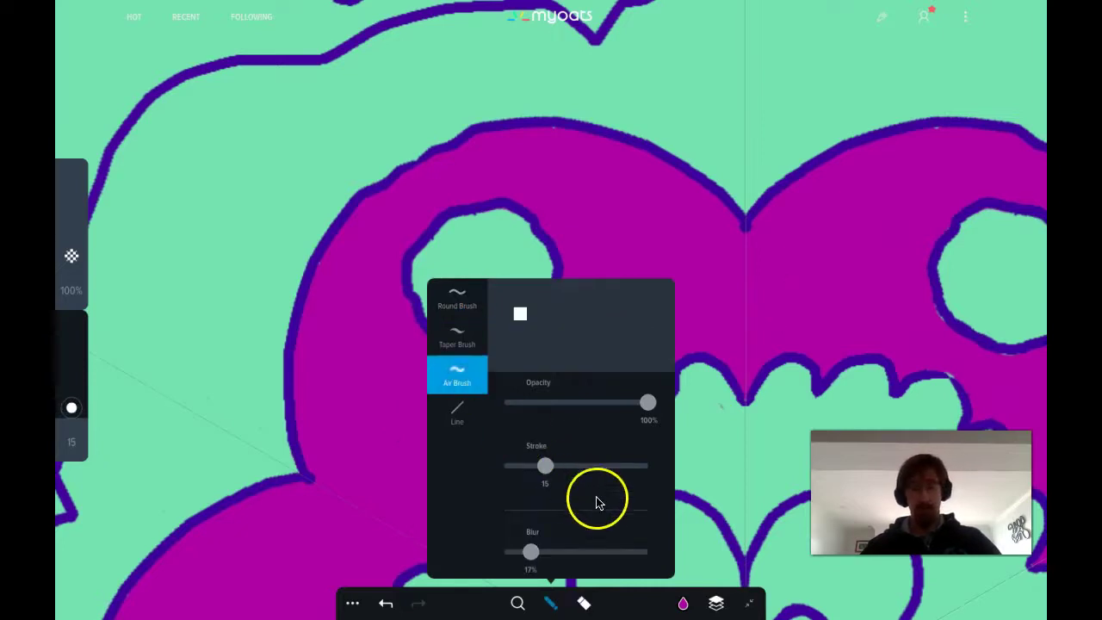
{"action": "mouse_move", "coordinate": [548, 470]}
{"action": "left_mouse_down"}
{"action": "mouse_move", "coordinate": [570, 474]}
{"action": "mouse_move", "coordinate": [537, 479]}
{"action": "mouse_move", "coordinate": [573, 474]}
{"action": "mouse_move", "coordinate": [548, 477]}
{"action": "left_mouse_up"}
{"action": "mouse_move", "coordinate": [531, 551]}
{"action": "left_mouse_down"}
{"action": "mouse_move", "coordinate": [565, 557]}
{"action": "mouse_move", "coordinate": [536, 556]}
{"action": "mouse_move", "coordinate": [555, 554]}
{"action": "left_mouse_up"}
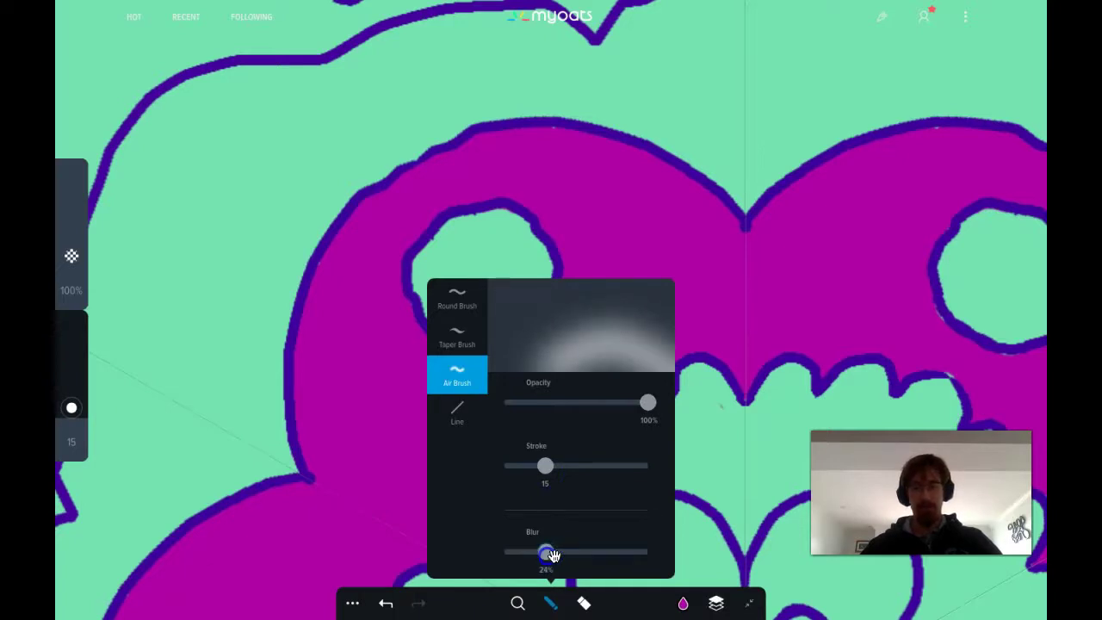
Try an airbrush dab in a darker magenta on the lobes
{"action": "left_click", "coordinate": [681, 602]}
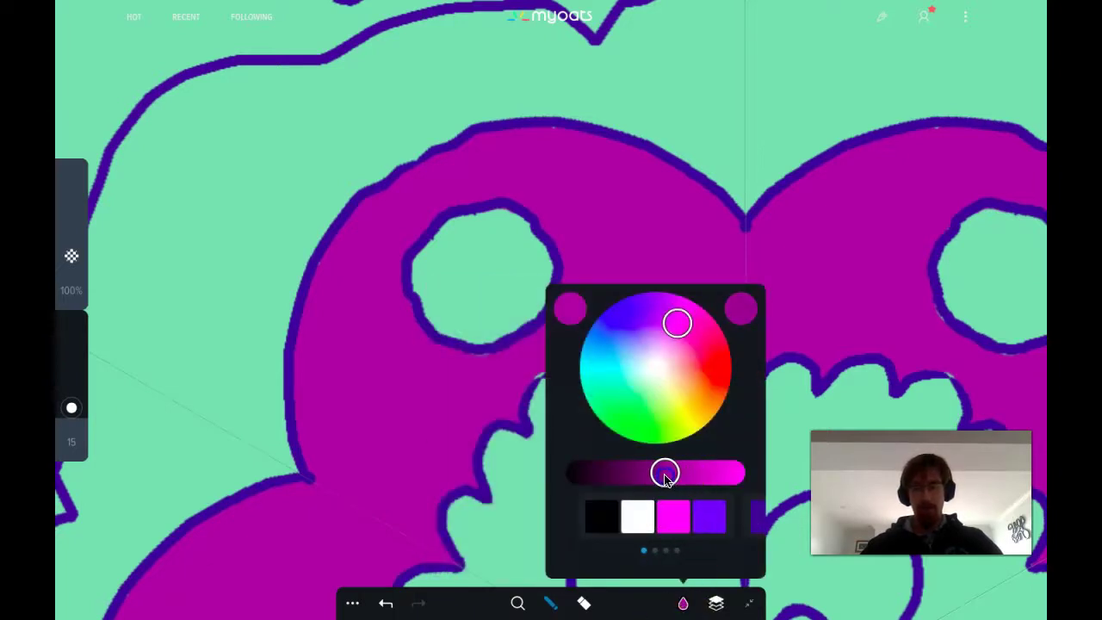
{"action": "left_click", "coordinate": [409, 409]}
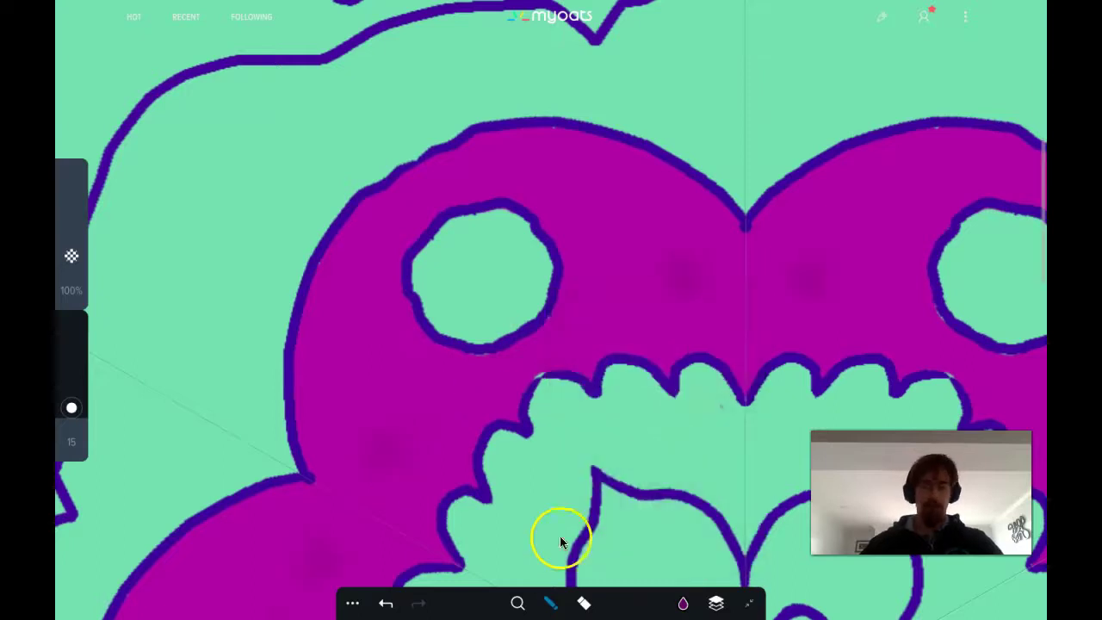
{"action": "left_click", "coordinate": [716, 603]}
Choose the dark purple swatch as brush colour and adjust its brightness slightly
{"action": "left_click", "coordinate": [683, 602]}
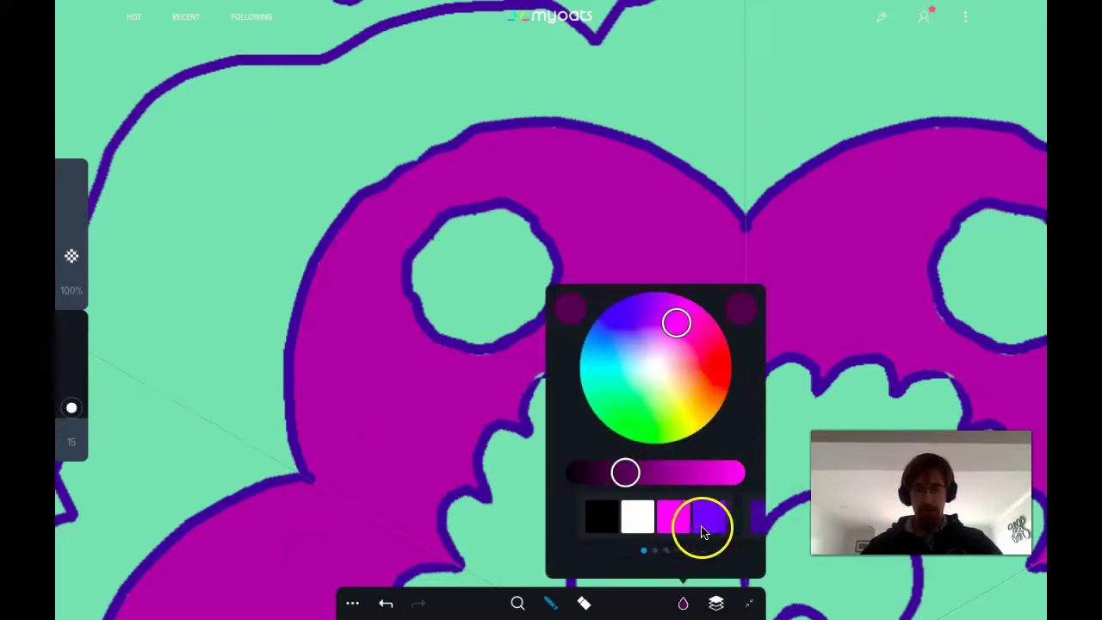
{"action": "left_click_drag", "start_coordinate": [723, 523], "coordinate": [603, 526]}
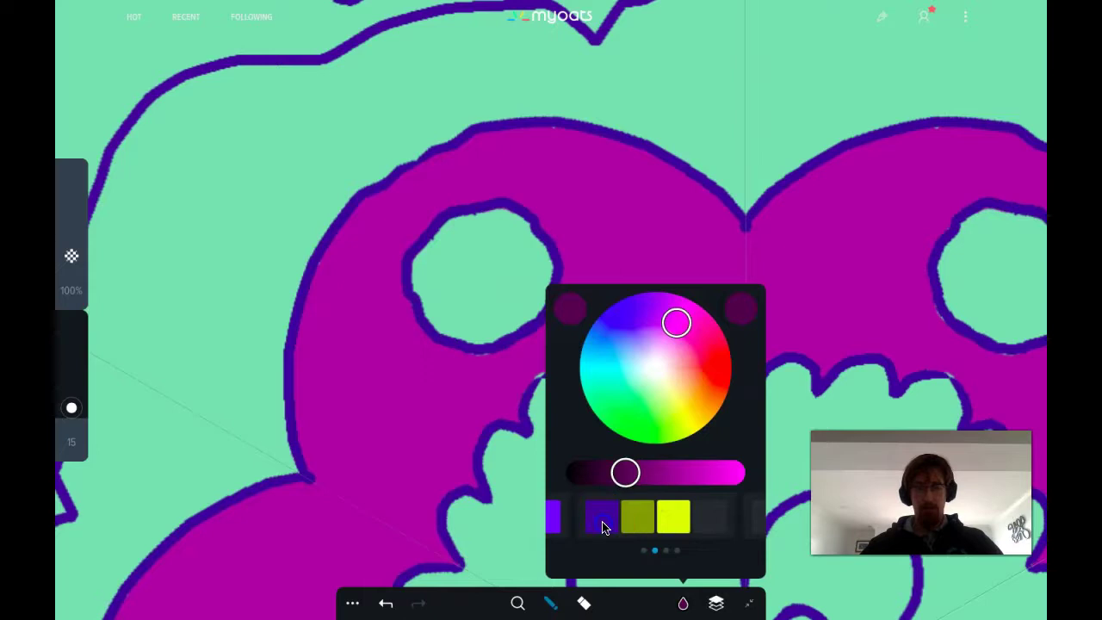
{"action": "left_click", "coordinate": [603, 520]}
{"action": "left_click_drag", "start_coordinate": [672, 477], "coordinate": [656, 477]}
Airbrush dark purple shading along the lobes' outer edge, above the scalloped ring and around the circles
{"action": "left_click", "coordinate": [437, 368]}
{"action": "mouse_move", "coordinate": [347, 427]}
{"action": "left_mouse_down"}
{"action": "mouse_move", "coordinate": [356, 468]}
{"action": "mouse_move", "coordinate": [336, 457]}
{"action": "mouse_move", "coordinate": [319, 482]}
{"action": "mouse_move", "coordinate": [313, 384]}
{"action": "mouse_move", "coordinate": [327, 276]}
{"action": "mouse_move", "coordinate": [370, 204]}
{"action": "mouse_move", "coordinate": [442, 162]}
{"action": "left_mouse_up"}
{"action": "mouse_move", "coordinate": [732, 367]}
{"action": "left_mouse_down"}
{"action": "mouse_move", "coordinate": [737, 375]}
{"action": "mouse_move", "coordinate": [715, 351]}
{"action": "mouse_move", "coordinate": [590, 381]}
{"action": "mouse_move", "coordinate": [550, 370]}
{"action": "mouse_move", "coordinate": [500, 418]}
{"action": "mouse_move", "coordinate": [459, 408]}
{"action": "mouse_move", "coordinate": [425, 514]}
{"action": "left_mouse_up"}
{"action": "mouse_move", "coordinate": [558, 235]}
{"action": "left_mouse_down"}
{"action": "mouse_move", "coordinate": [516, 345]}
{"action": "mouse_move", "coordinate": [468, 357]}
{"action": "left_mouse_up"}
Erase the shading that spills outside the lobes, then clean the circles and scalloped ring with the eraser at stroke 34
{"action": "left_click", "coordinate": [583, 602]}
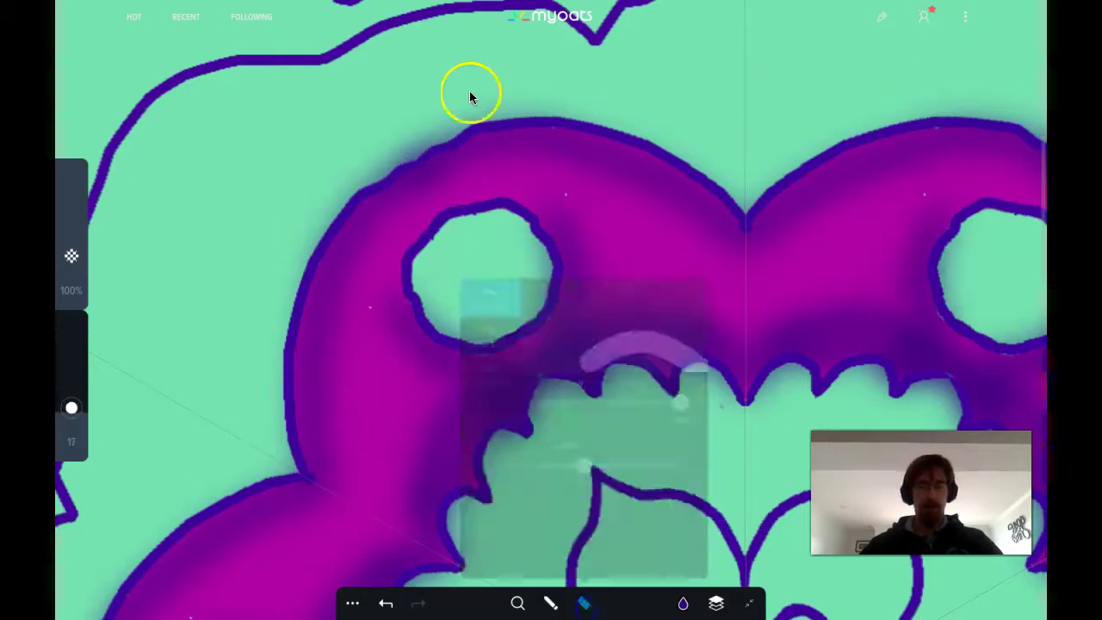
{"action": "left_click_drag", "start_coordinate": [324, 196], "coordinate": [386, 155]}
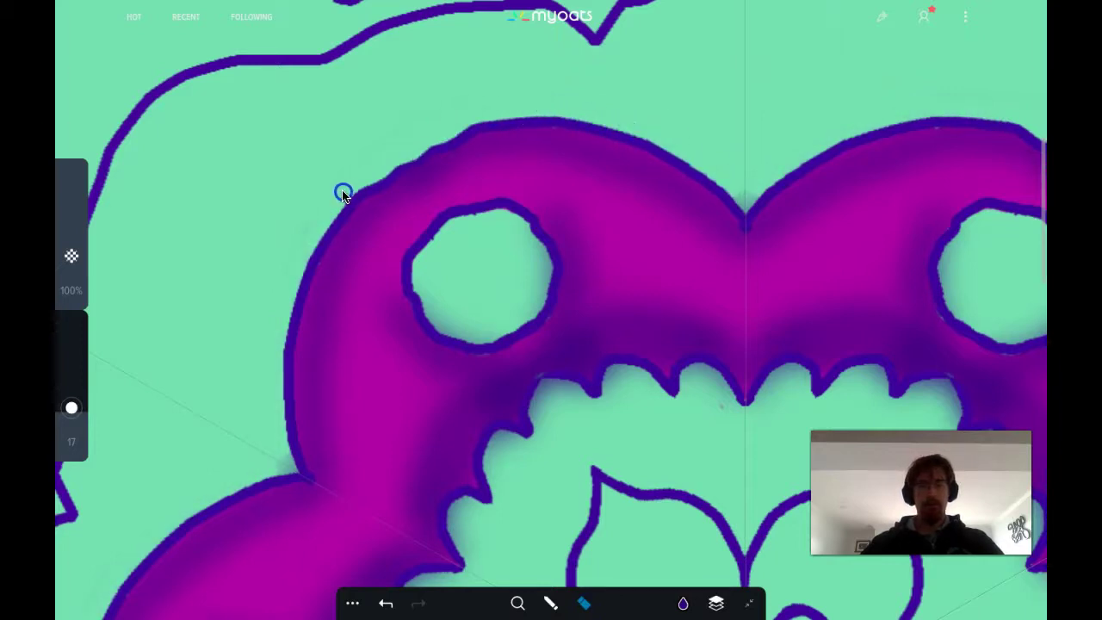
{"action": "left_click_drag", "start_coordinate": [72, 407], "coordinate": [201, 307]}
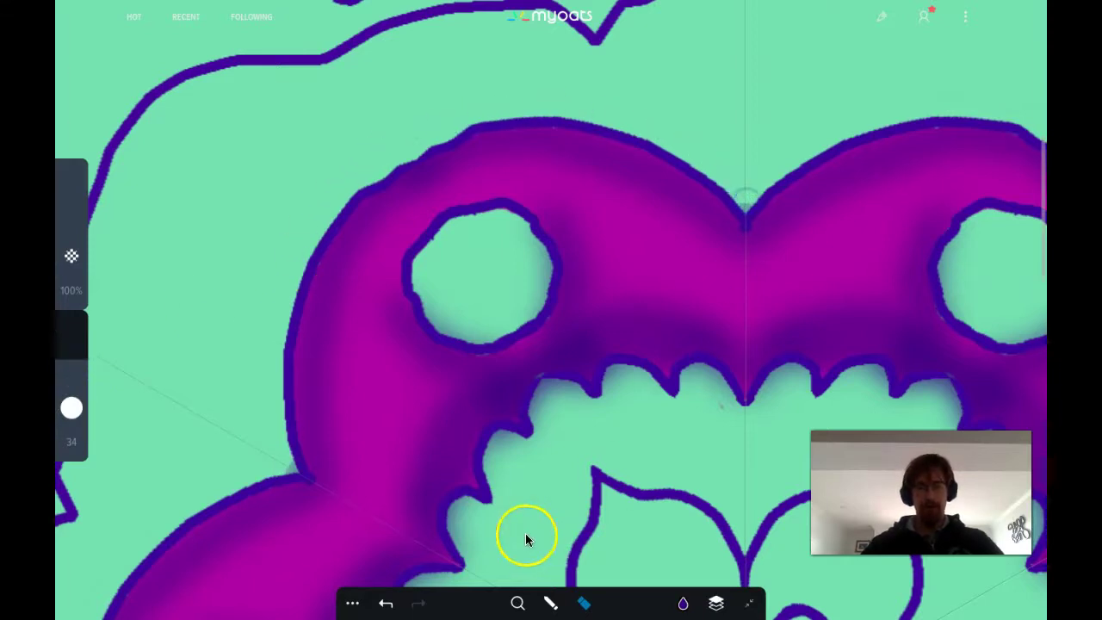
{"action": "mouse_move", "coordinate": [476, 523]}
{"action": "left_mouse_down"}
{"action": "mouse_move", "coordinate": [464, 510]}
{"action": "mouse_move", "coordinate": [465, 547]}
{"action": "mouse_move", "coordinate": [491, 504]}
{"action": "left_mouse_up"}
{"action": "left_click_drag", "start_coordinate": [495, 457], "coordinate": [510, 437]}
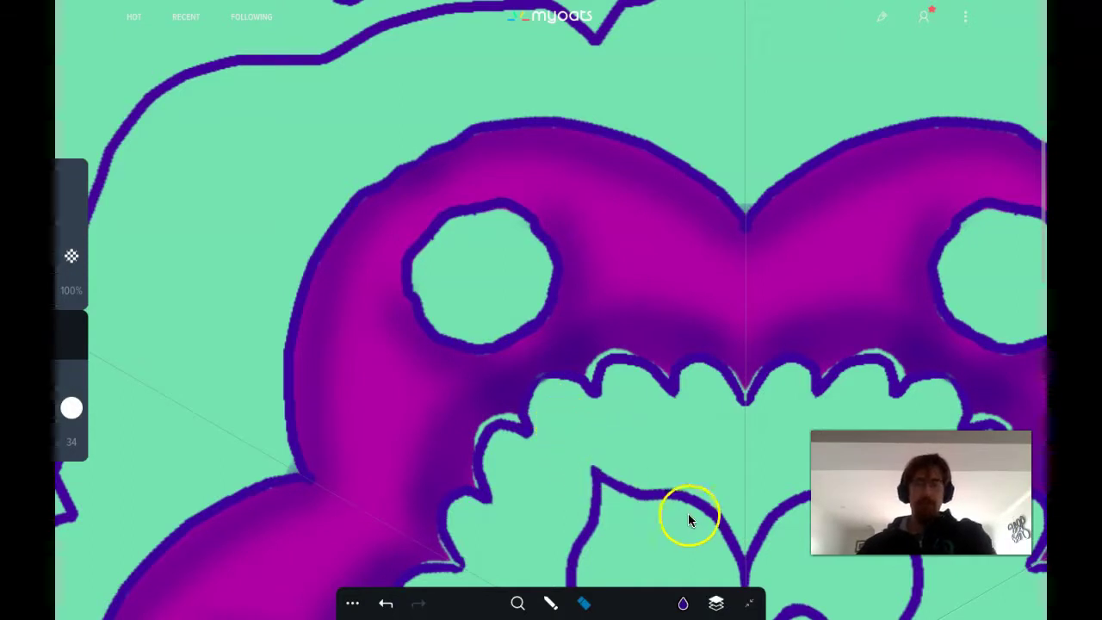
Choose the bright yellow swatch as brush colour and switch the brush to Round Brush
{"action": "mouse_move", "coordinate": [714, 462]}
{"action": "left_mouse_down"}
{"action": "mouse_move", "coordinate": [587, 384]}
{"action": "mouse_move", "coordinate": [606, 374]}
{"action": "mouse_move", "coordinate": [651, 289]}
{"action": "left_mouse_up"}
{"action": "left_click", "coordinate": [683, 603]}
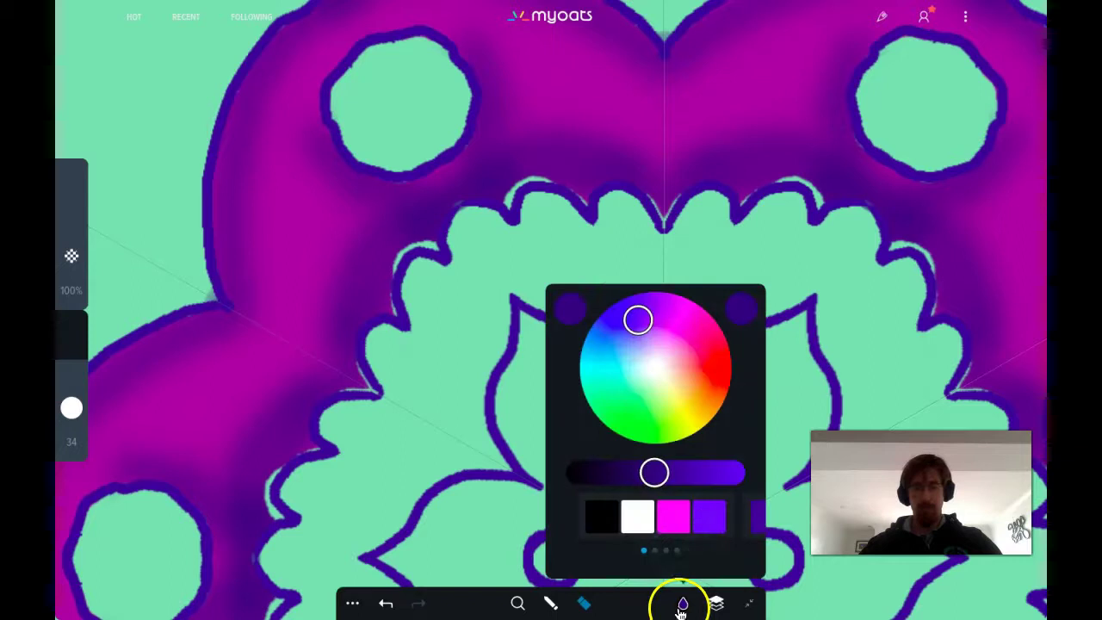
{"action": "left_click_drag", "start_coordinate": [708, 513], "coordinate": [602, 512]}
{"action": "left_click", "coordinate": [664, 522]}
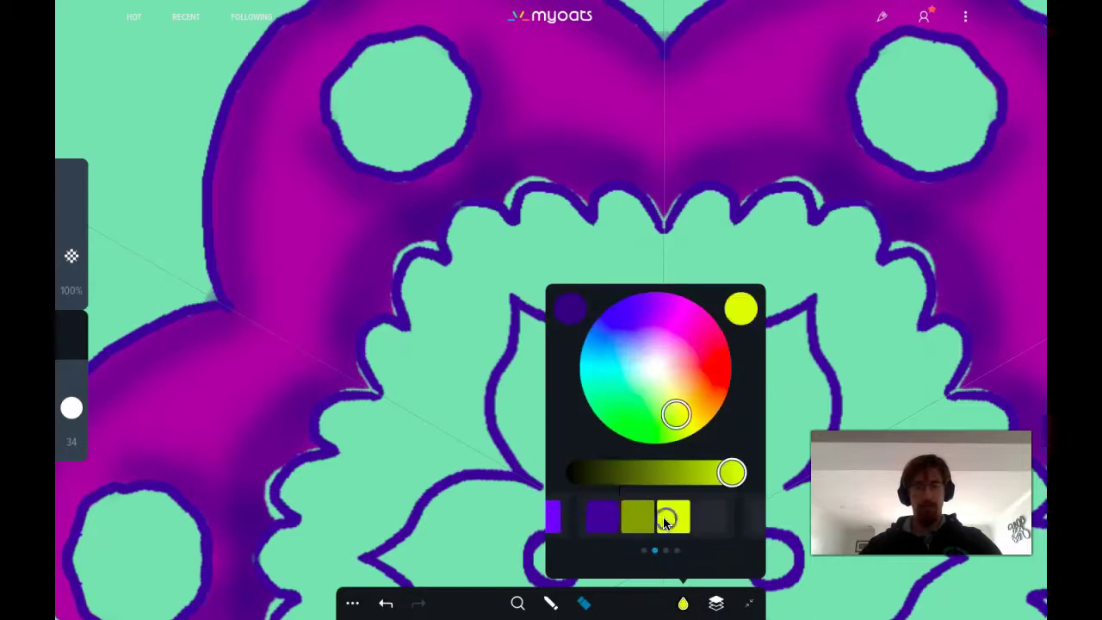
{"action": "left_click", "coordinate": [582, 604]}
{"action": "left_click", "coordinate": [550, 602]}
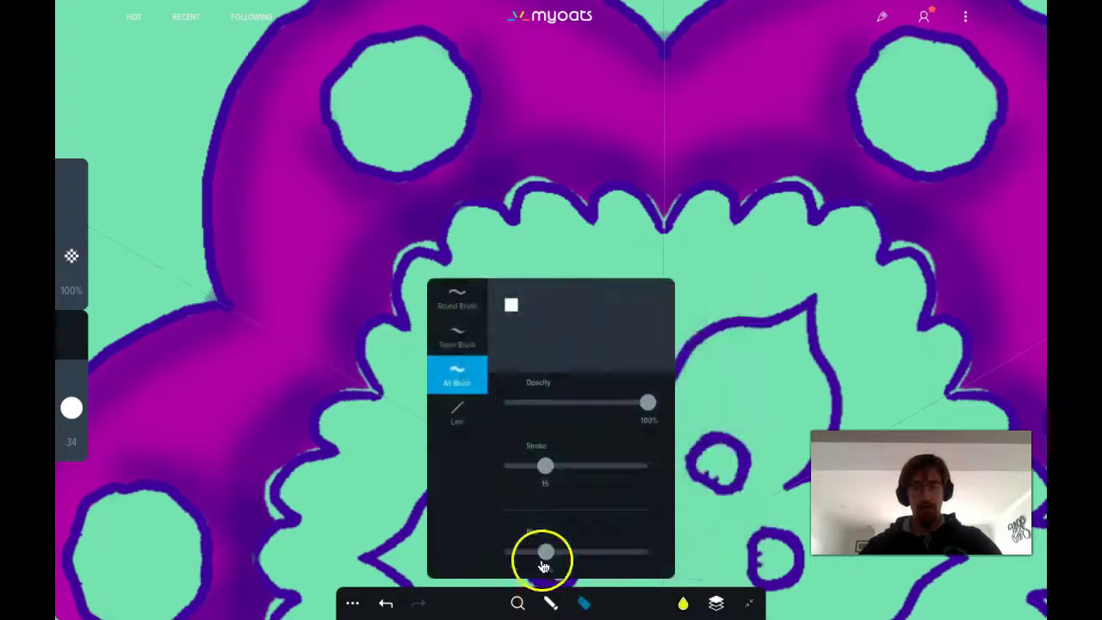
{"action": "left_click", "coordinate": [442, 291]}
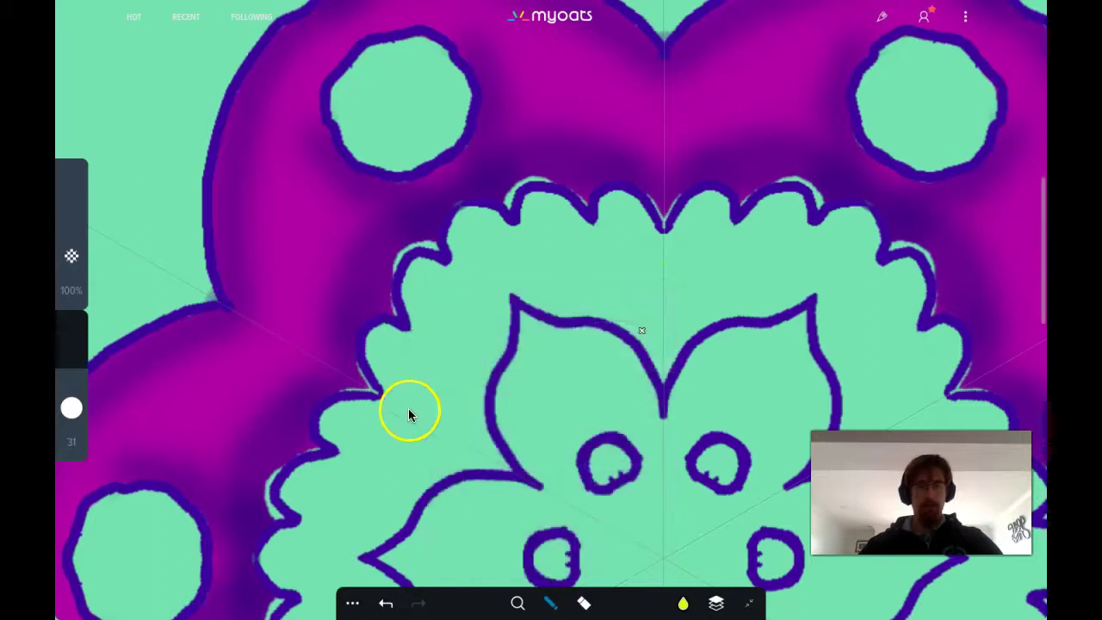
Fill the band between the scalloped ring and the central flower with yellow, and erase the overspill along the petals
{"action": "mouse_move", "coordinate": [409, 415]}
{"action": "left_mouse_down"}
{"action": "mouse_move", "coordinate": [372, 341]}
{"action": "mouse_move", "coordinate": [414, 329]}
{"action": "mouse_move", "coordinate": [420, 283]}
{"action": "mouse_move", "coordinate": [462, 241]}
{"action": "mouse_move", "coordinate": [491, 225]}
{"action": "mouse_move", "coordinate": [602, 272]}
{"action": "left_mouse_up"}
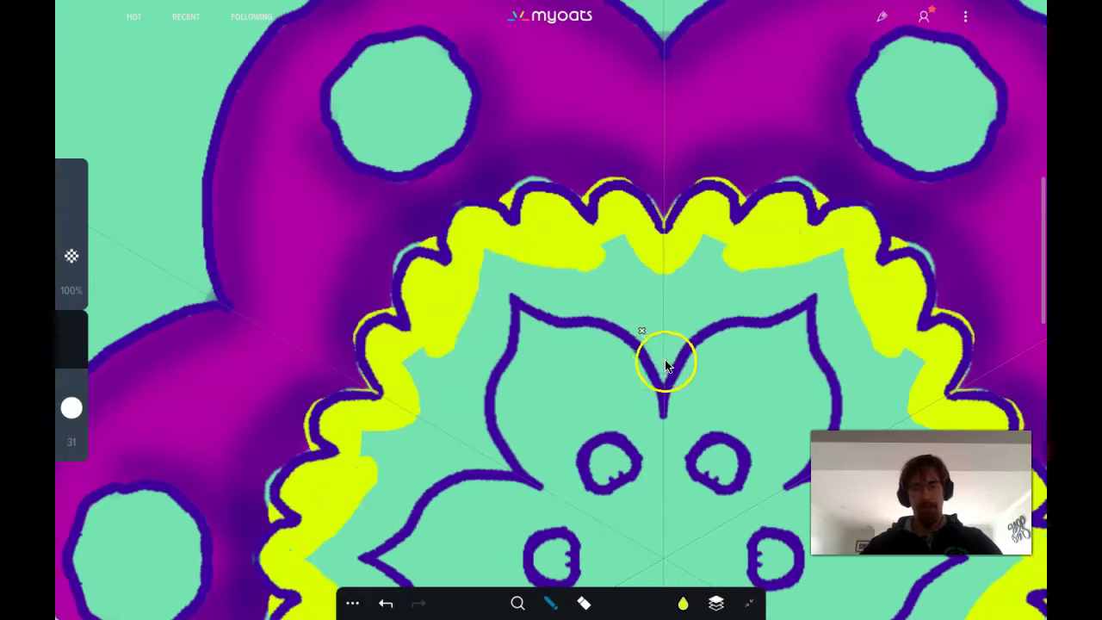
{"action": "mouse_move", "coordinate": [658, 357]}
{"action": "left_mouse_down"}
{"action": "mouse_move", "coordinate": [659, 301]}
{"action": "mouse_move", "coordinate": [639, 329]}
{"action": "mouse_move", "coordinate": [538, 298]}
{"action": "mouse_move", "coordinate": [496, 301]}
{"action": "mouse_move", "coordinate": [443, 388]}
{"action": "mouse_move", "coordinate": [405, 362]}
{"action": "mouse_move", "coordinate": [487, 253]}
{"action": "mouse_move", "coordinate": [453, 287]}
{"action": "left_mouse_up"}
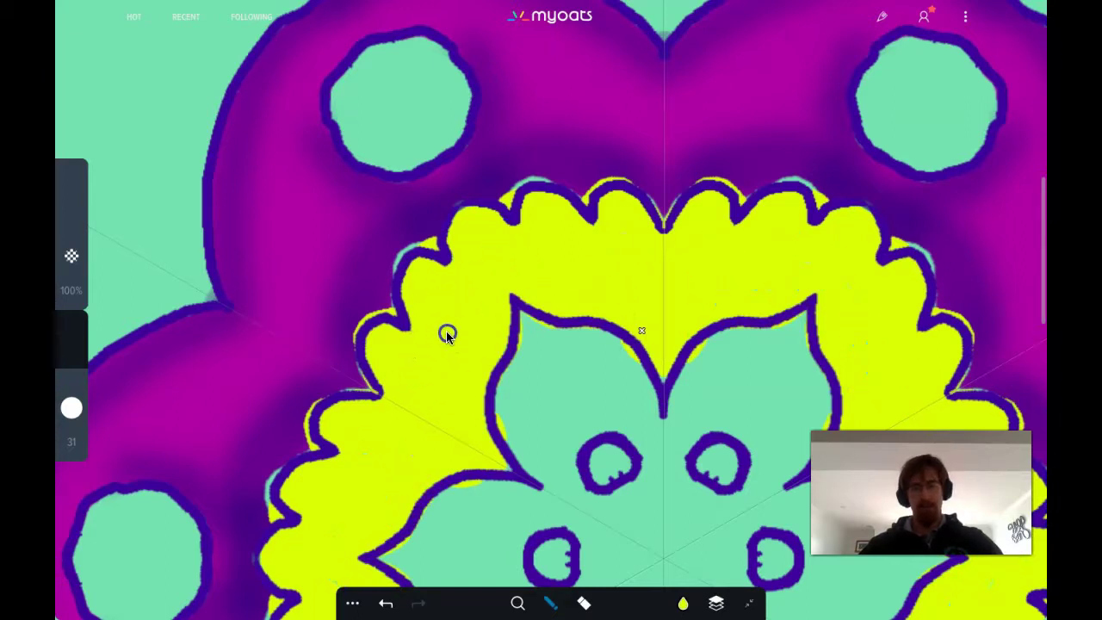
{"action": "left_click", "coordinate": [584, 602]}
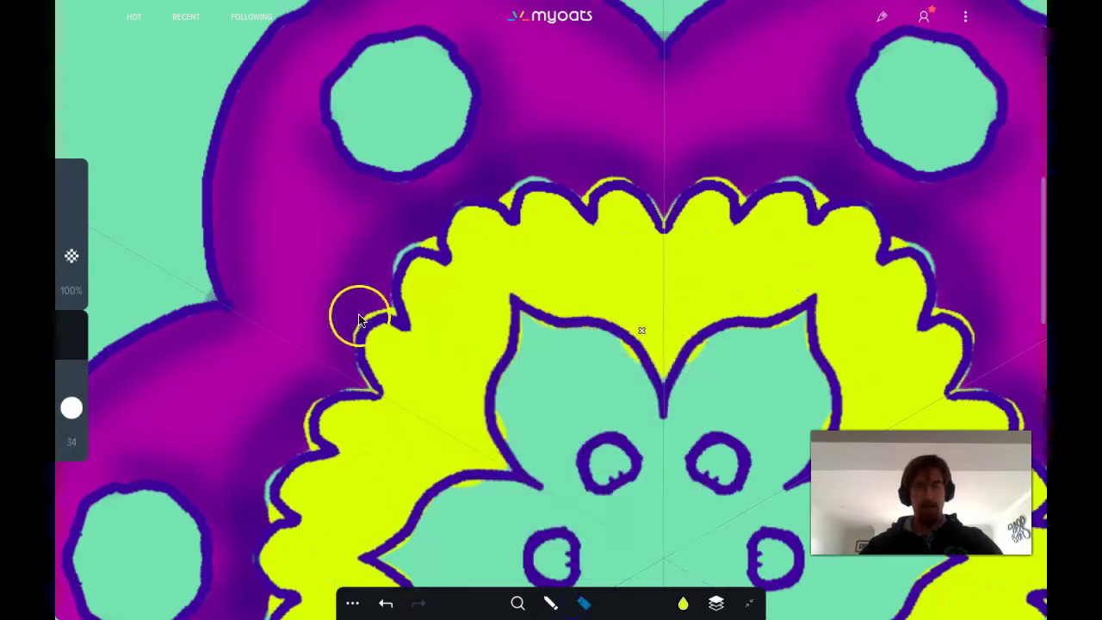
{"action": "left_click_drag", "start_coordinate": [501, 401], "coordinate": [519, 361]}
Draw small mirrored purple squiggles on the yellow band at stroke 8, and bring the whole mandala into view
{"action": "left_click", "coordinate": [517, 602]}
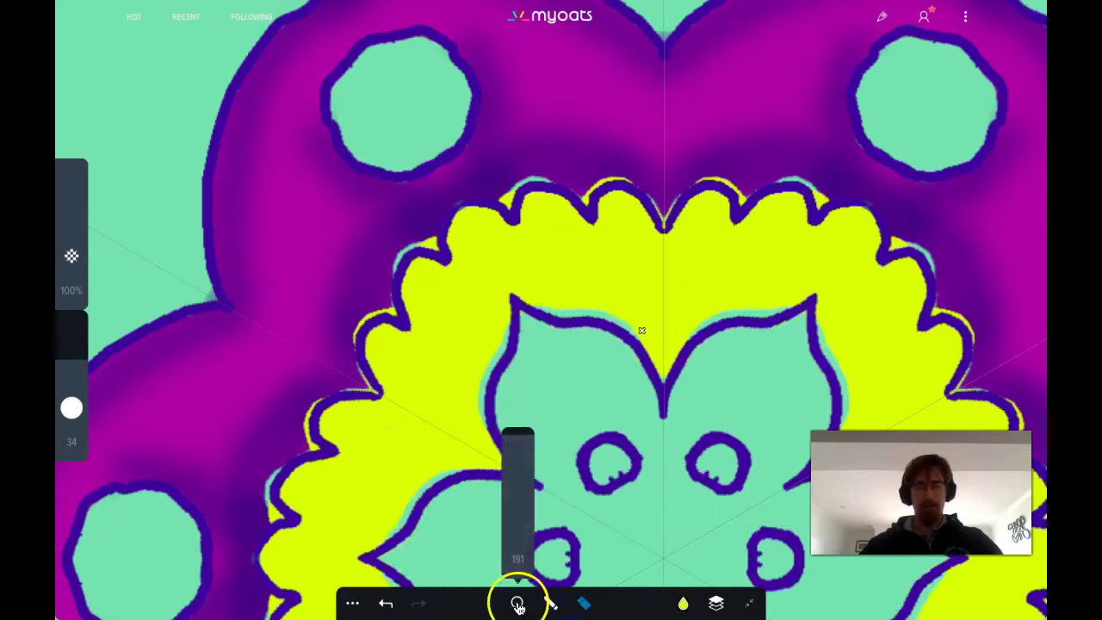
{"action": "left_click_drag", "start_coordinate": [515, 471], "coordinate": [508, 533]}
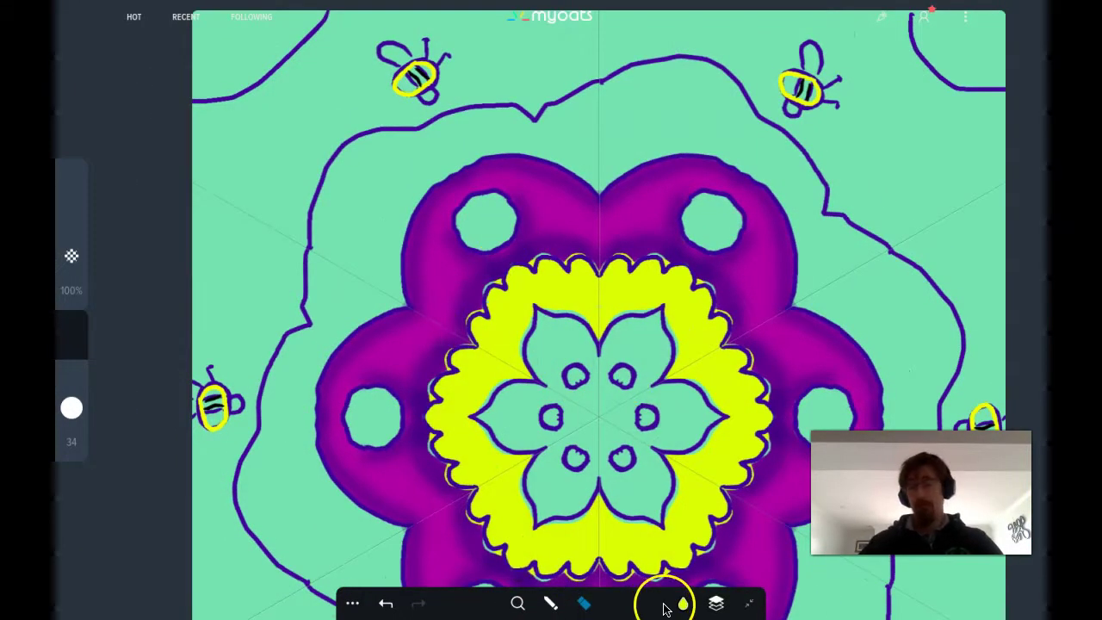
{"action": "mouse_move", "coordinate": [690, 601]}
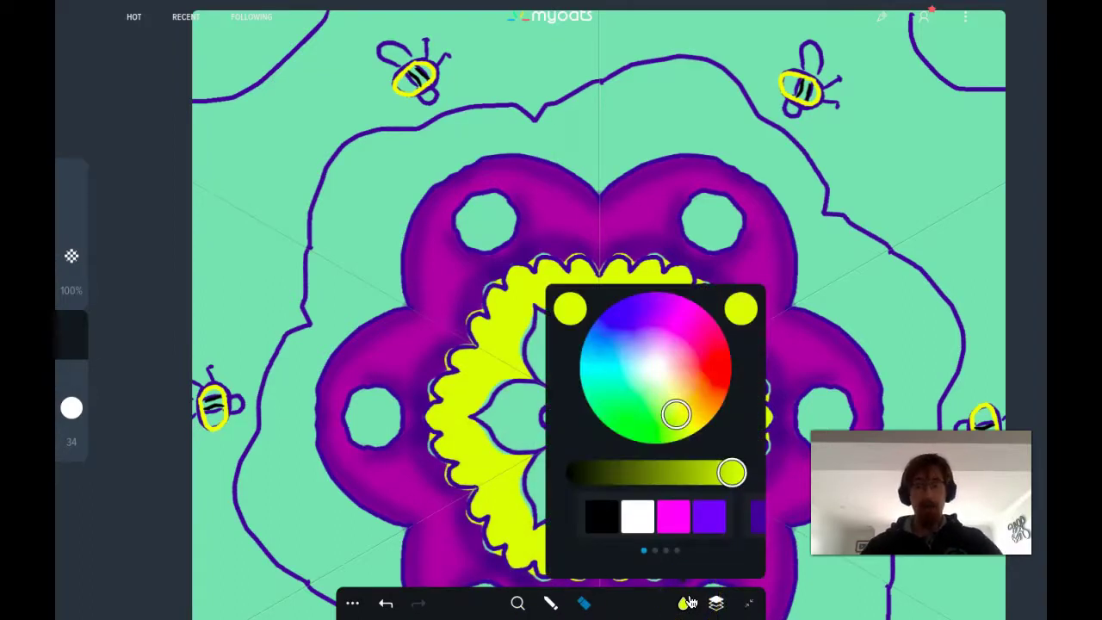
{"action": "mouse_move", "coordinate": [518, 567]}
{"action": "left_mouse_down"}
{"action": "mouse_move", "coordinate": [518, 549]}
{"action": "mouse_move", "coordinate": [518, 567]}
{"action": "left_mouse_up"}
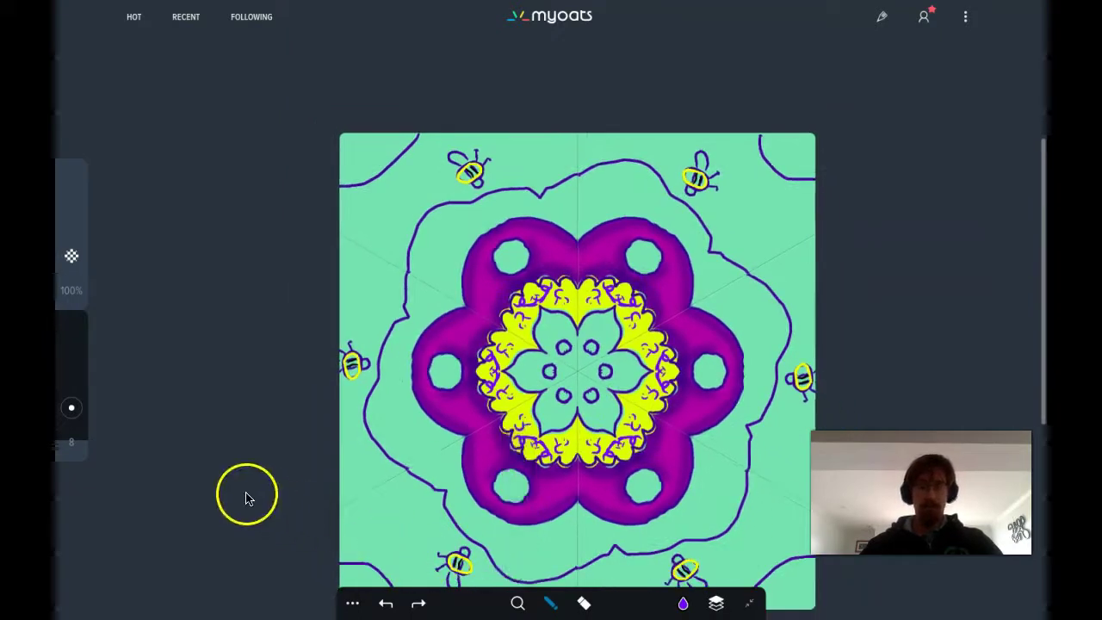
Save the finished design under the title Spring Mandala
{"action": "left_click", "coordinate": [352, 602]}
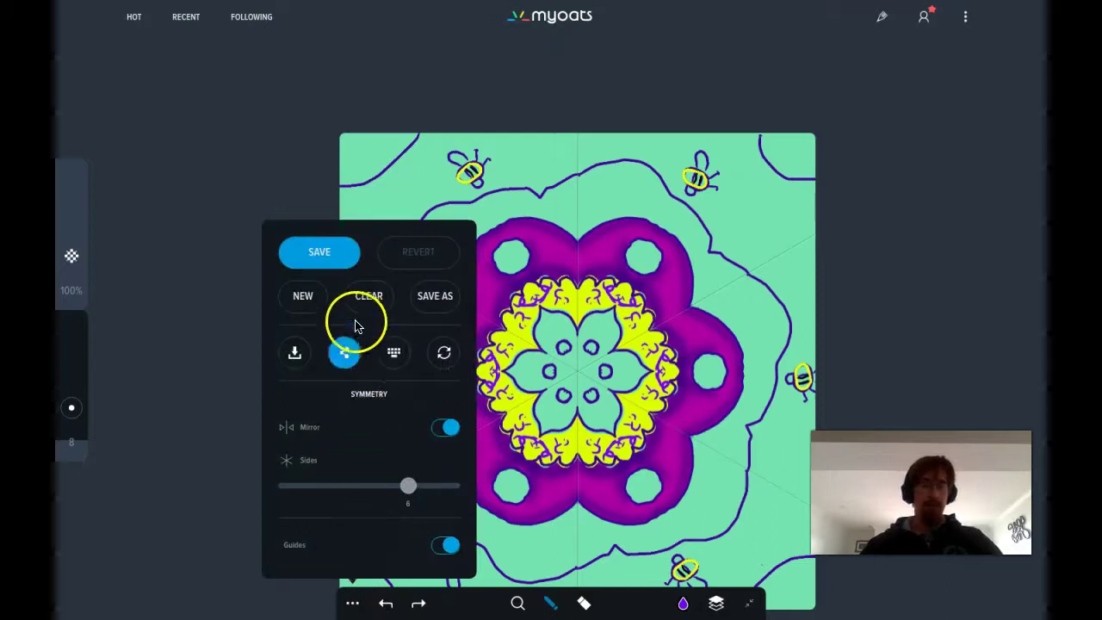
{"action": "left_click", "coordinate": [325, 253]}
{"action": "left_click", "coordinate": [480, 272]}
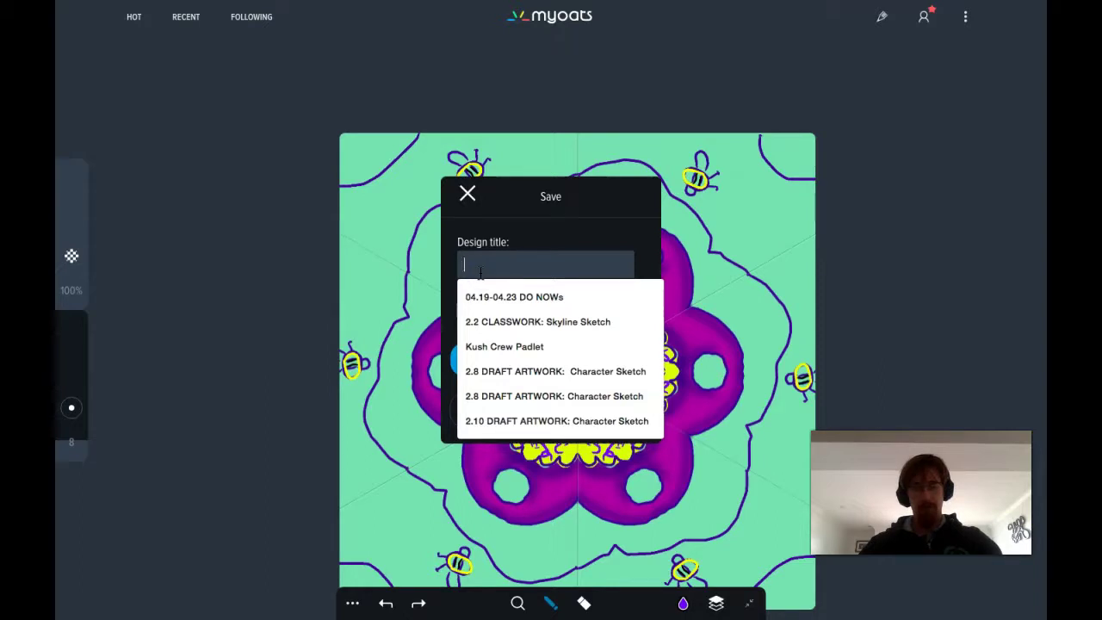
{"action": "type", "text": "Spring Mandala"}
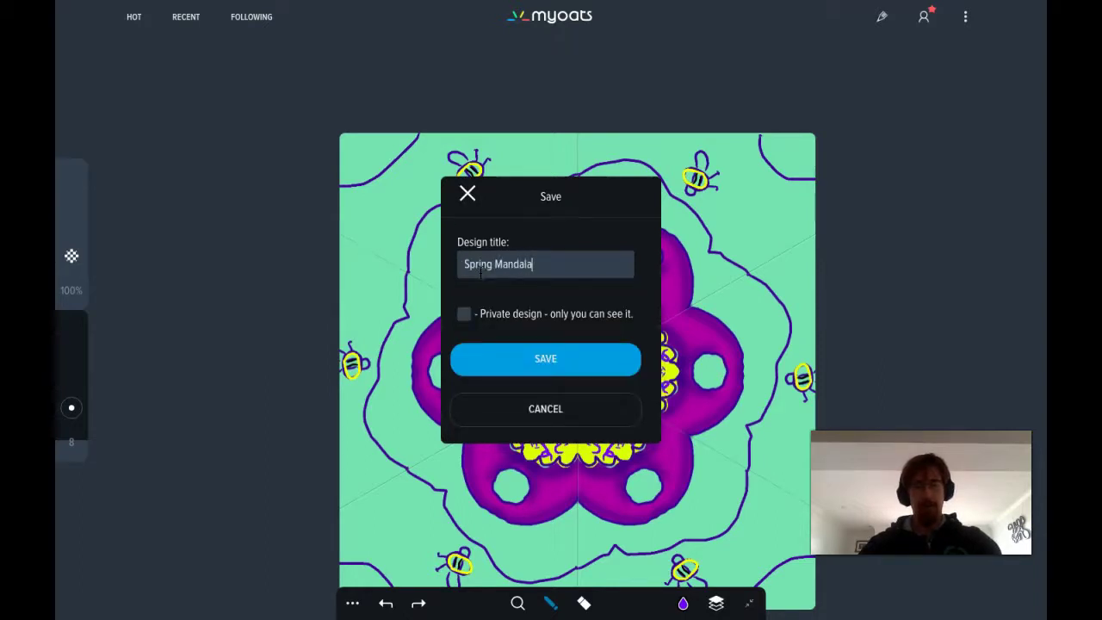
{"action": "key", "text": "Return"}
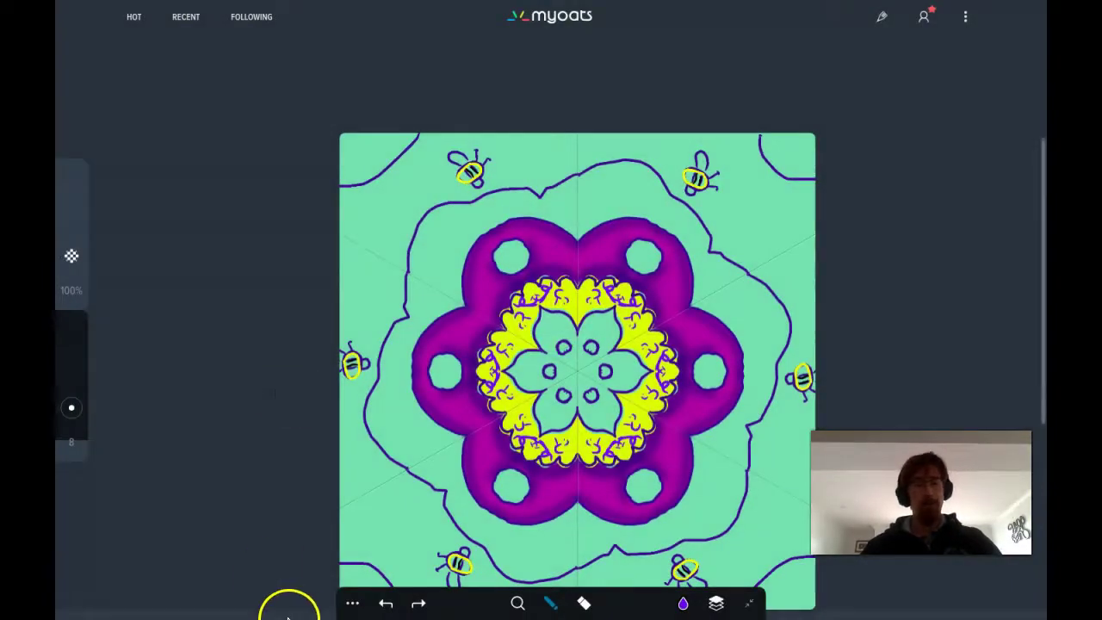
Download the mandala as a PNG image and open the downloaded file in Preview
{"action": "left_click", "coordinate": [352, 603]}
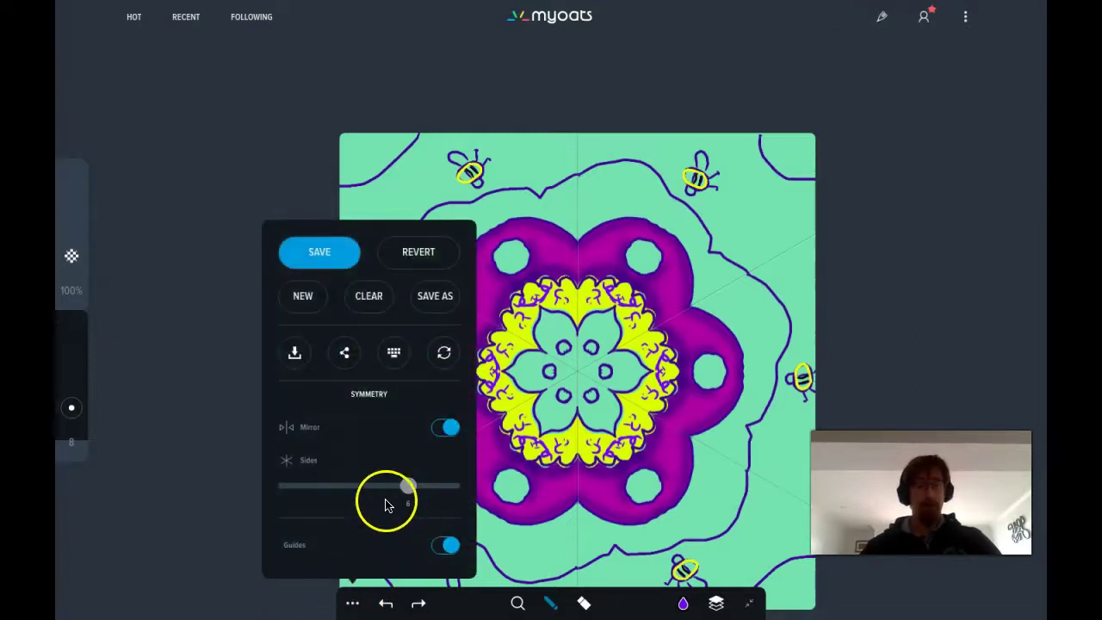
{"action": "left_click", "coordinate": [298, 355]}
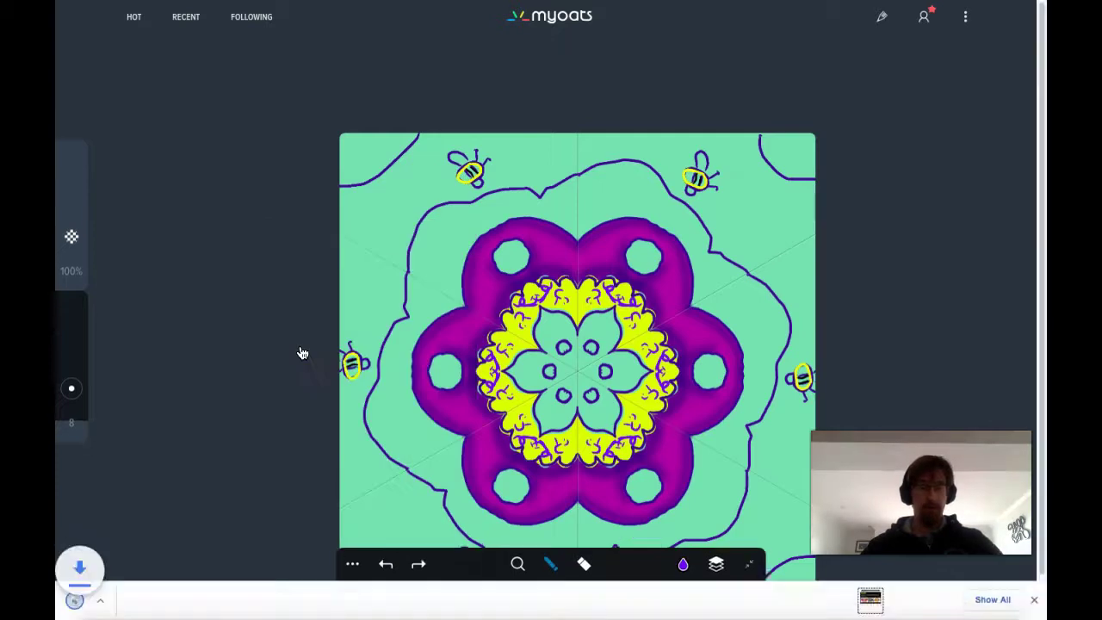
{"action": "left_click", "coordinate": [133, 611]}
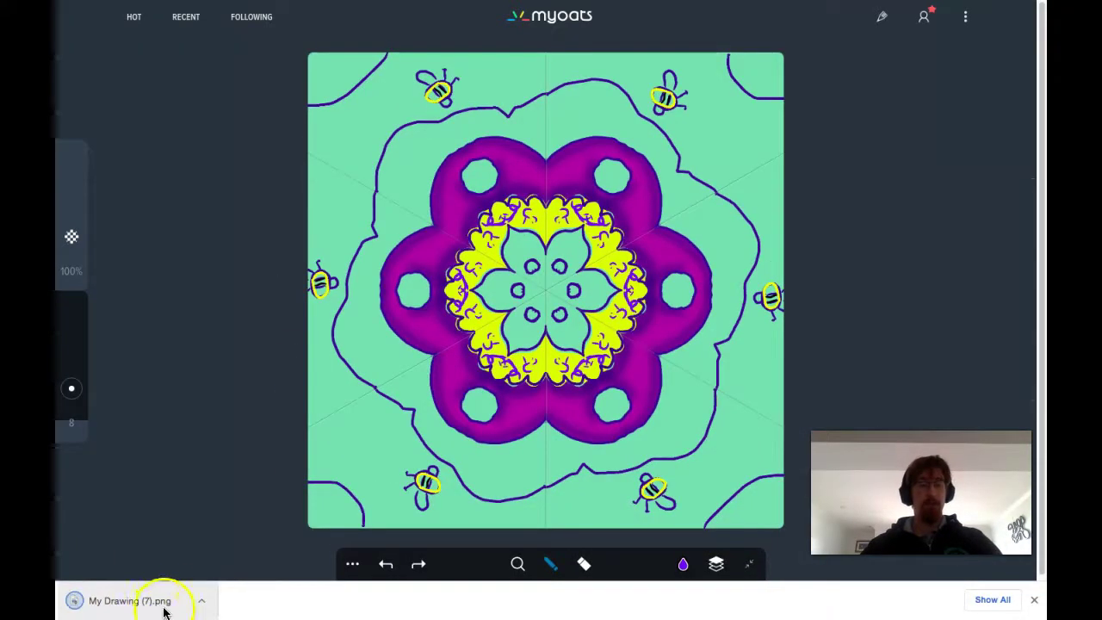
{"action": "left_click", "coordinate": [173, 614]}
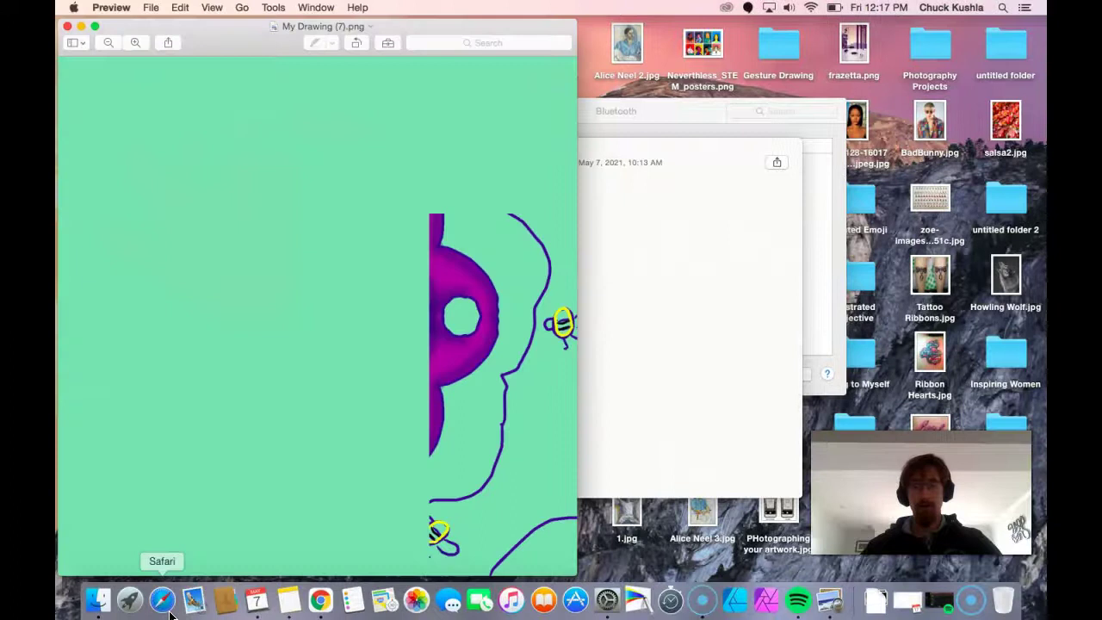
{"action": "left_click", "coordinate": [322, 353]}
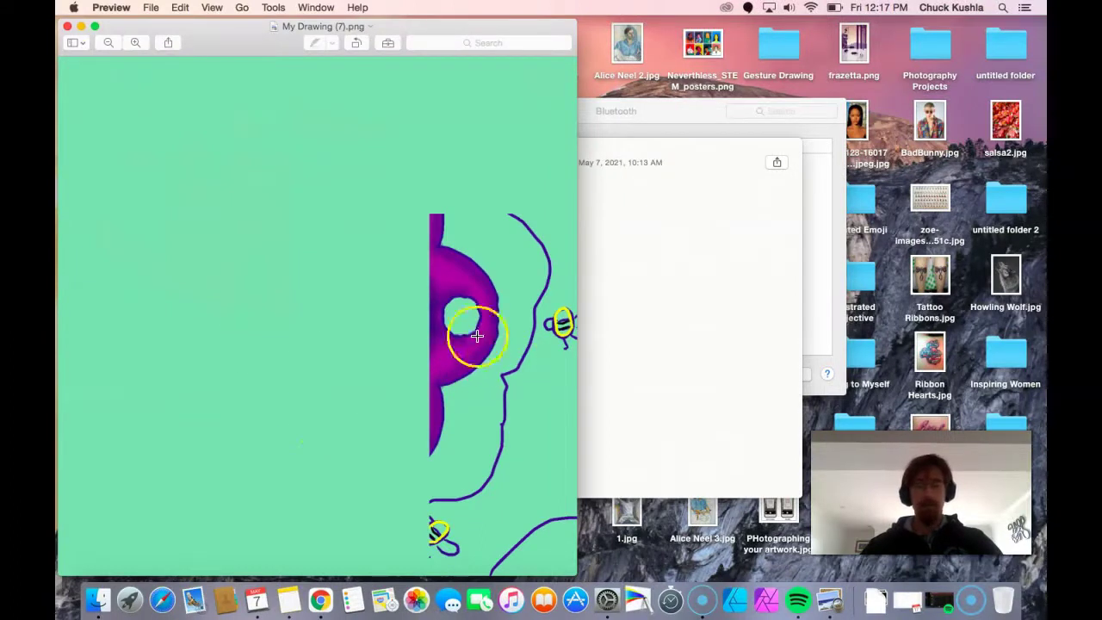
Close the downloaded image in Preview and switch back to the Myoats drawing in Chrome
{"action": "left_click", "coordinate": [67, 28]}
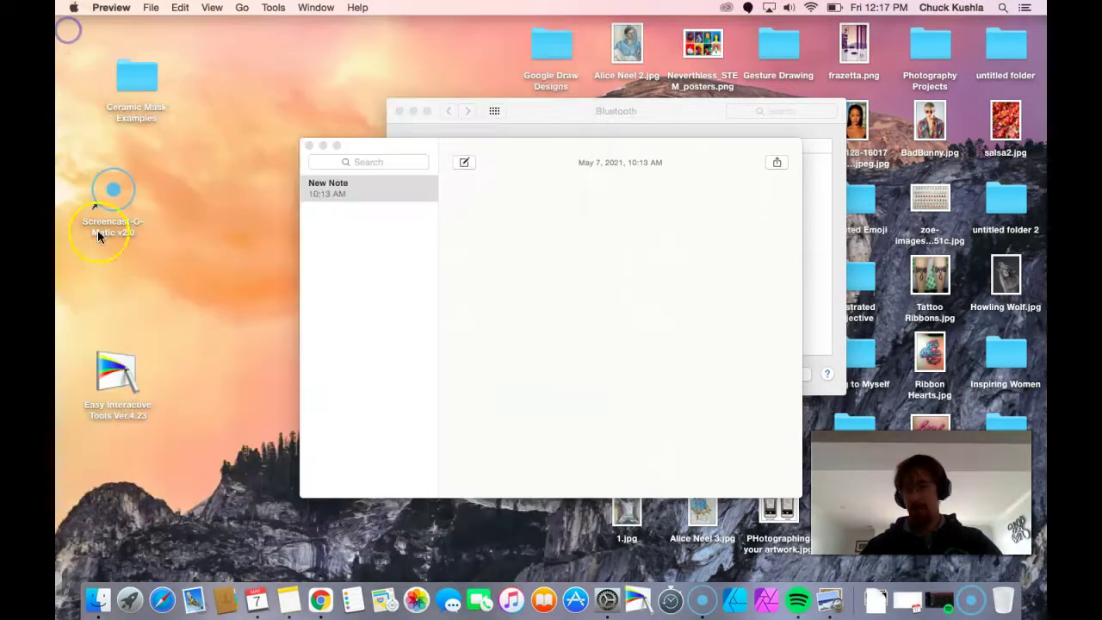
{"action": "left_click", "coordinate": [319, 600]}
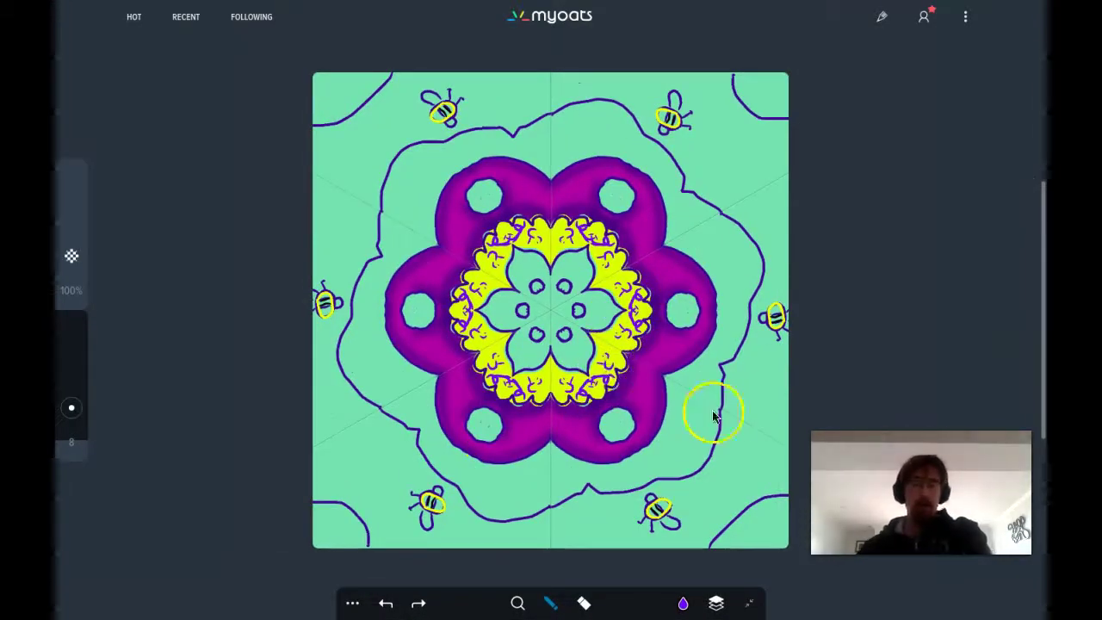
Show the sharing options for the saved mandala, including copying its URL, and dismiss them
{"action": "left_click", "coordinate": [352, 603]}
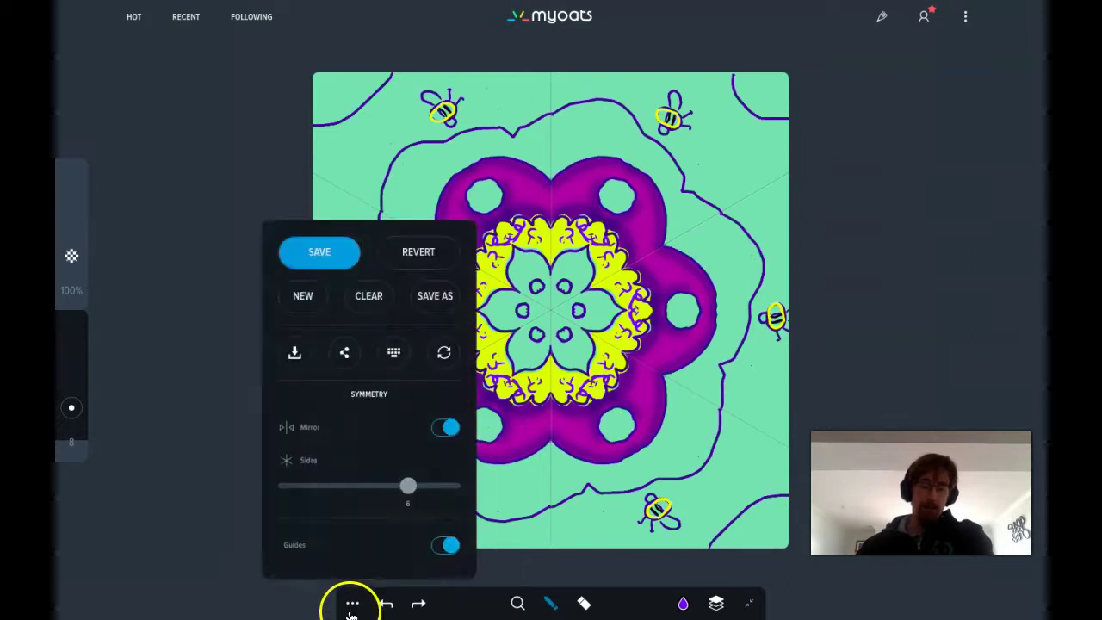
{"action": "left_click", "coordinate": [393, 613]}
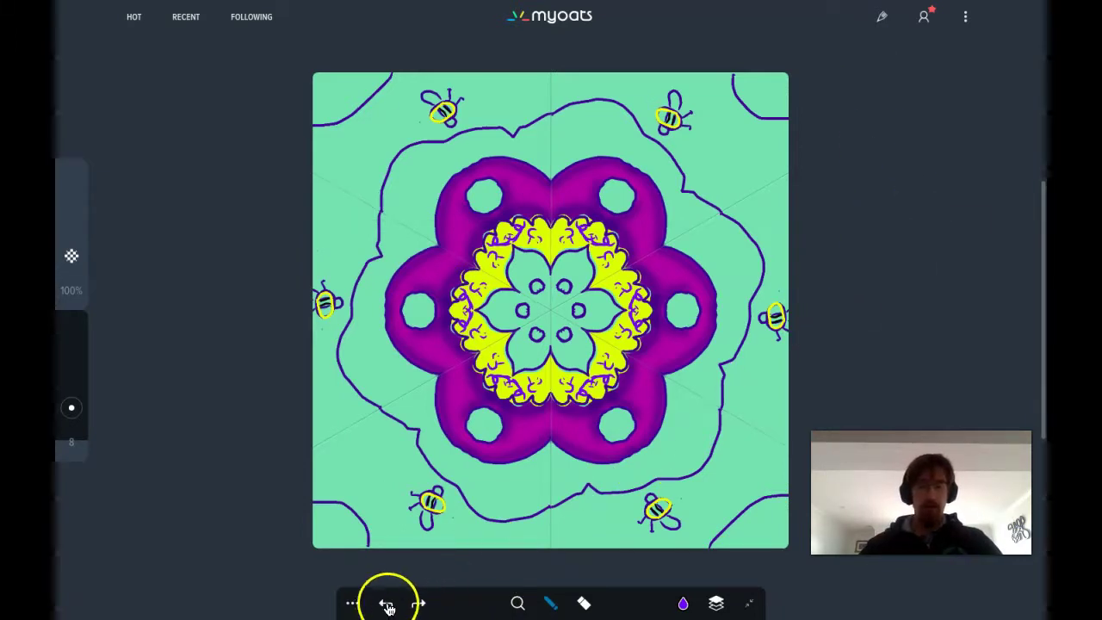
{"action": "left_click", "coordinate": [352, 603]}
{"action": "left_click", "coordinate": [346, 350]}
{"action": "left_click", "coordinate": [367, 371]}
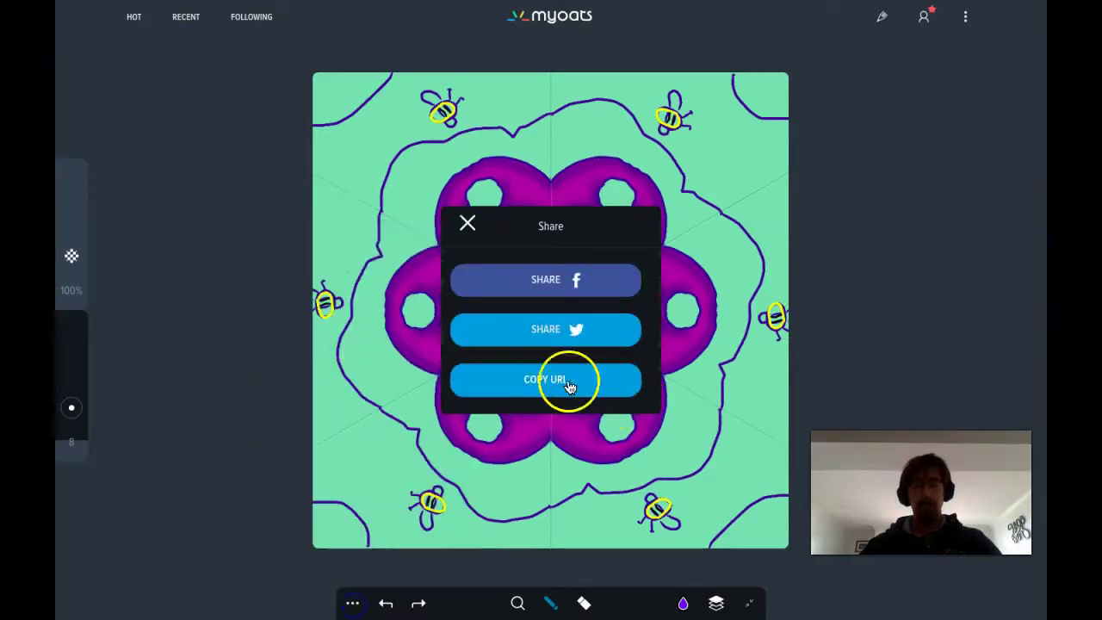
{"action": "left_click", "coordinate": [241, 386]}
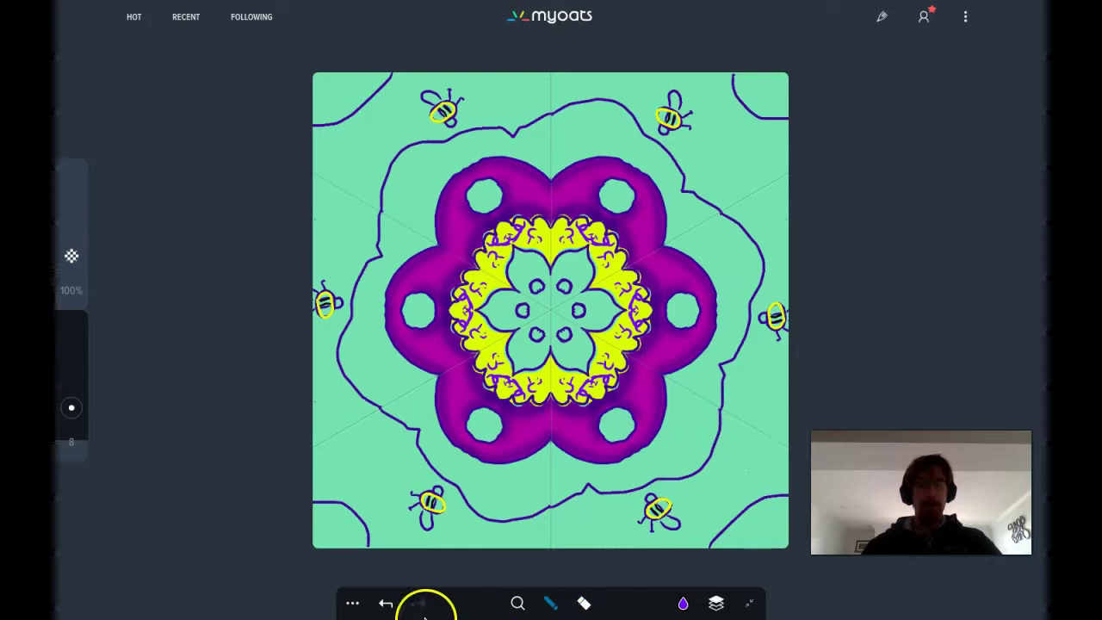
{"action": "left_click", "coordinate": [352, 602]}
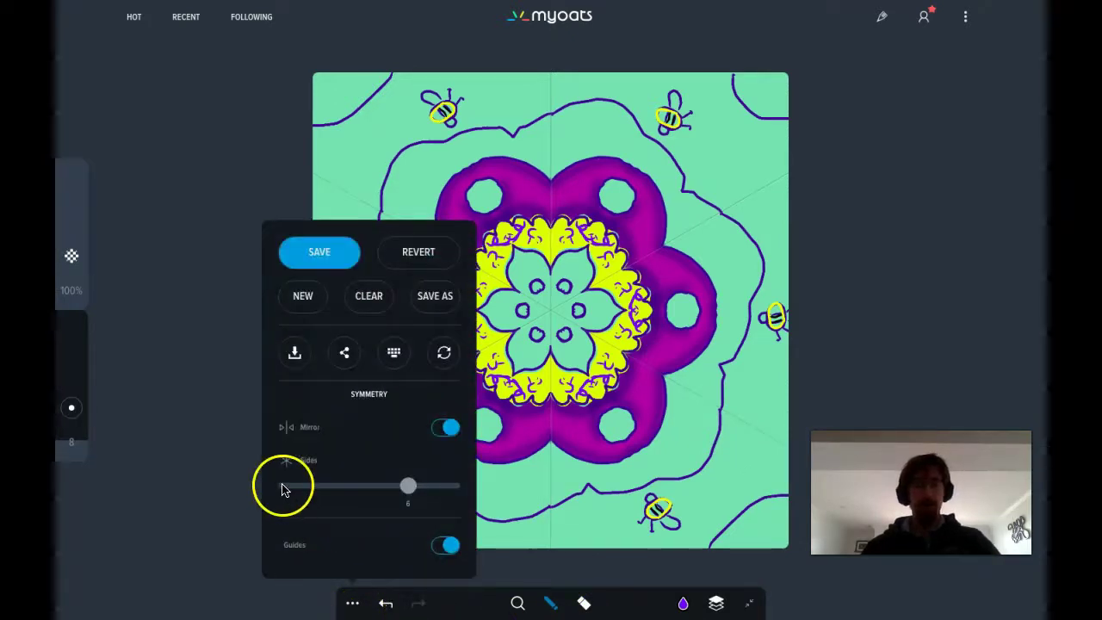
{"action": "left_click", "coordinate": [224, 453]}
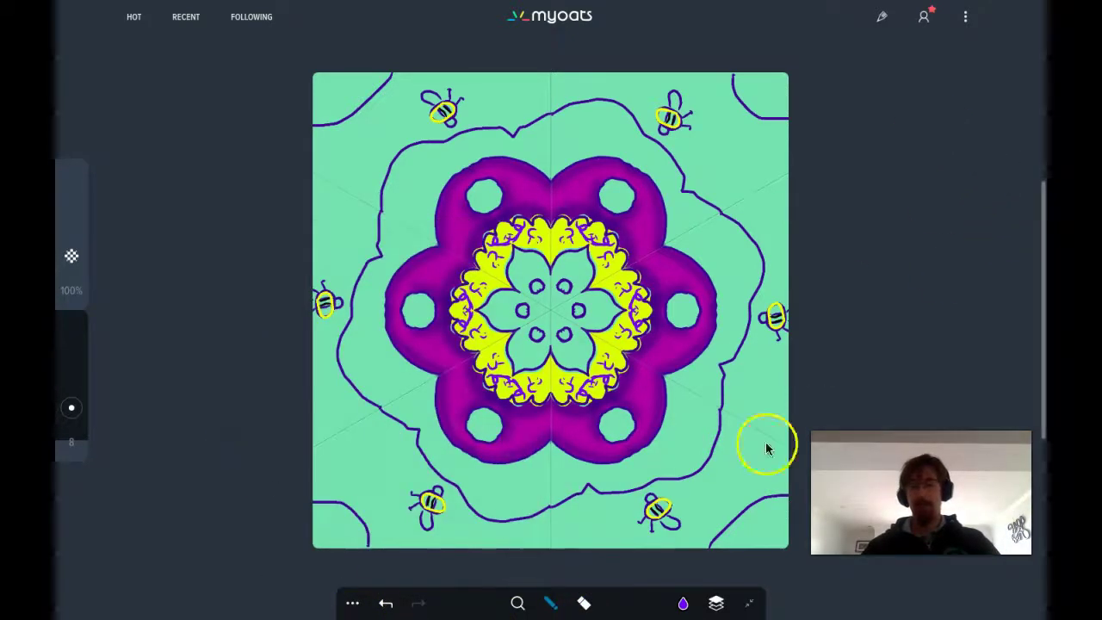